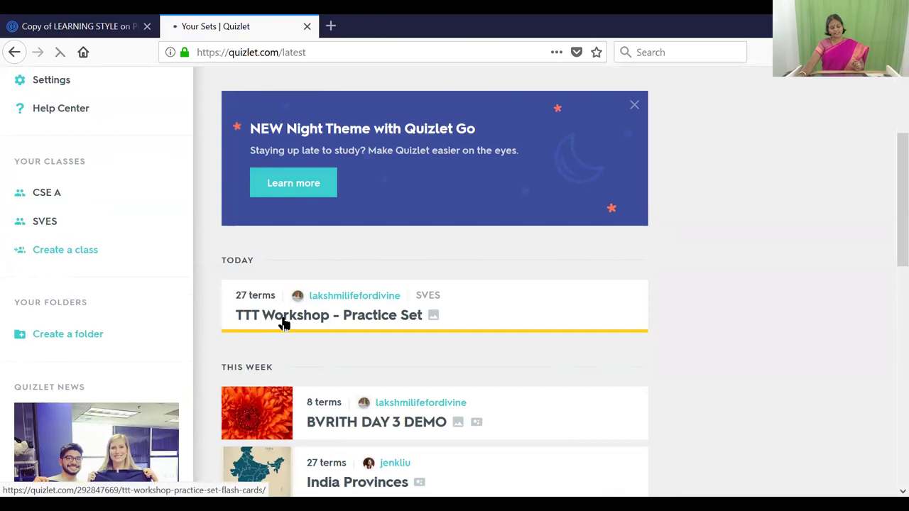
# Open the study set "TTT Workshop - Practice Set" and start its Flashcards mode
pyautogui.click(282, 323)
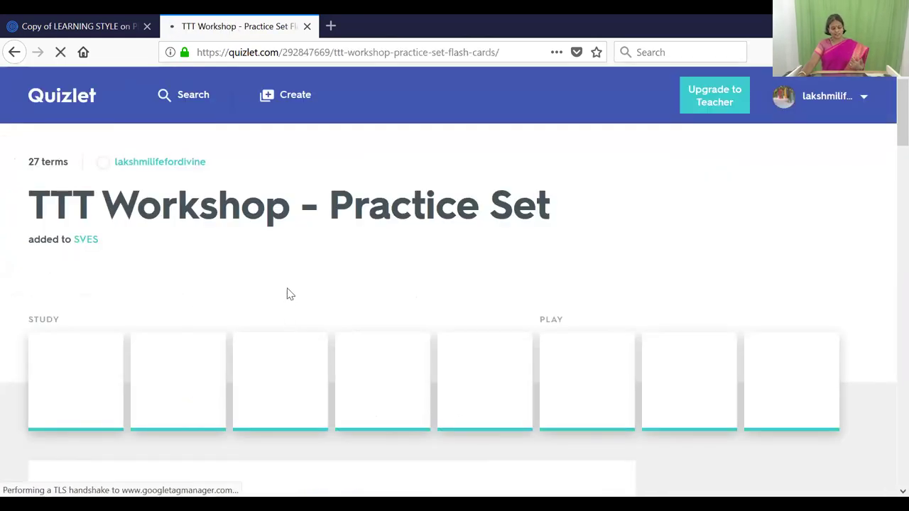
pyautogui.scroll(-4, 277, 245)
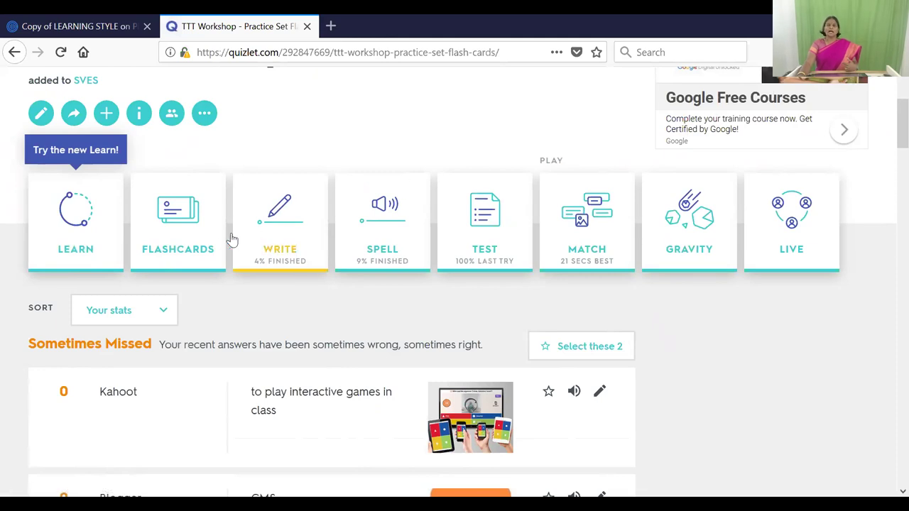
pyautogui.click(188, 242)
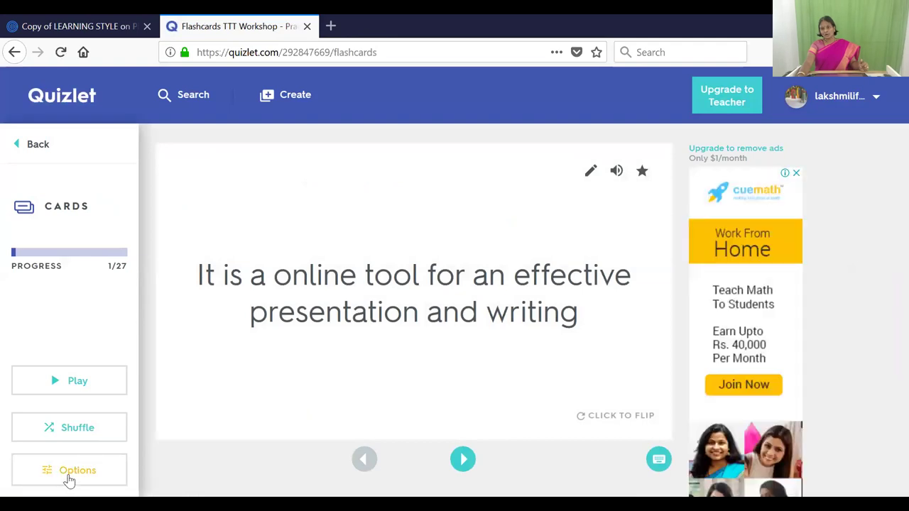
# Set the flashcards' Answer With option to Both so each card shows term and definition together
pyautogui.click(71, 476)
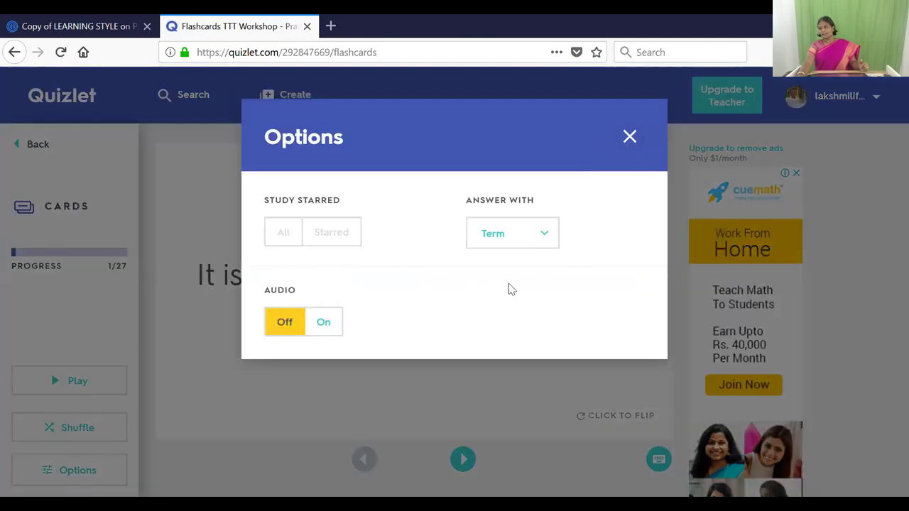
pyautogui.click(549, 245)
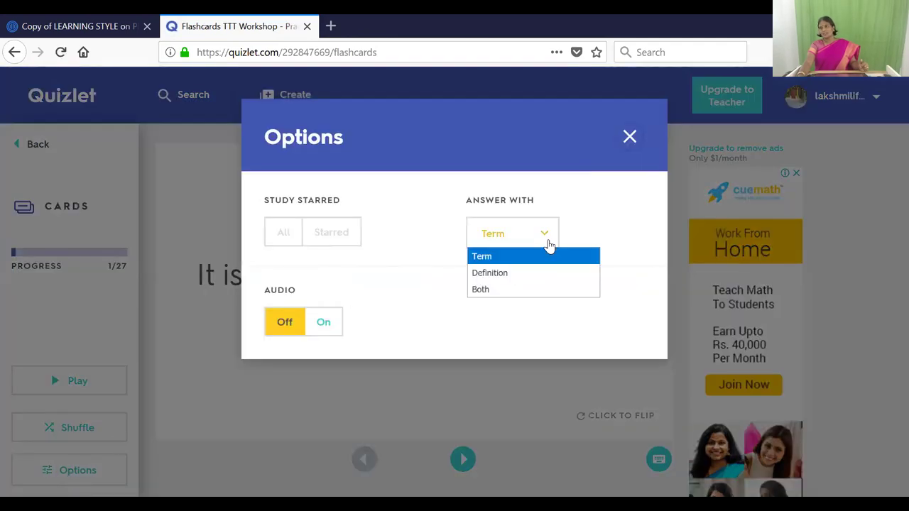
pyautogui.click(489, 291)
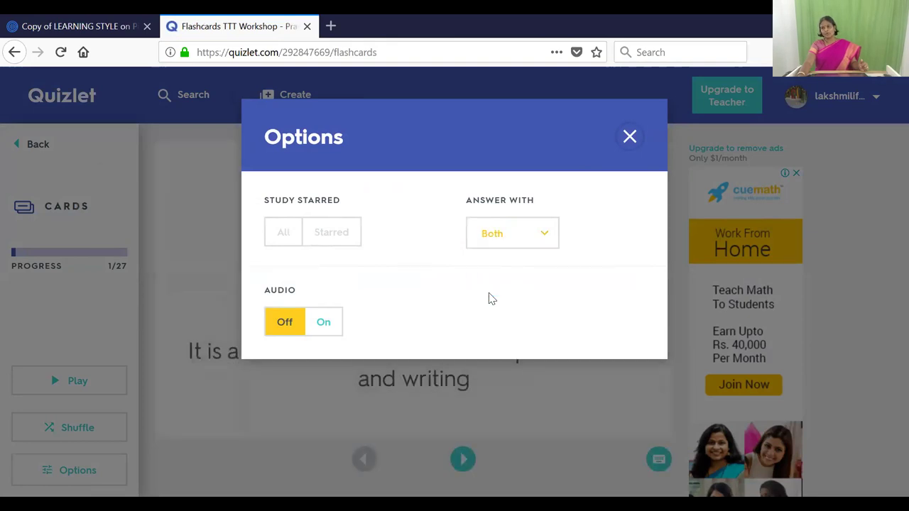
pyautogui.click(631, 137)
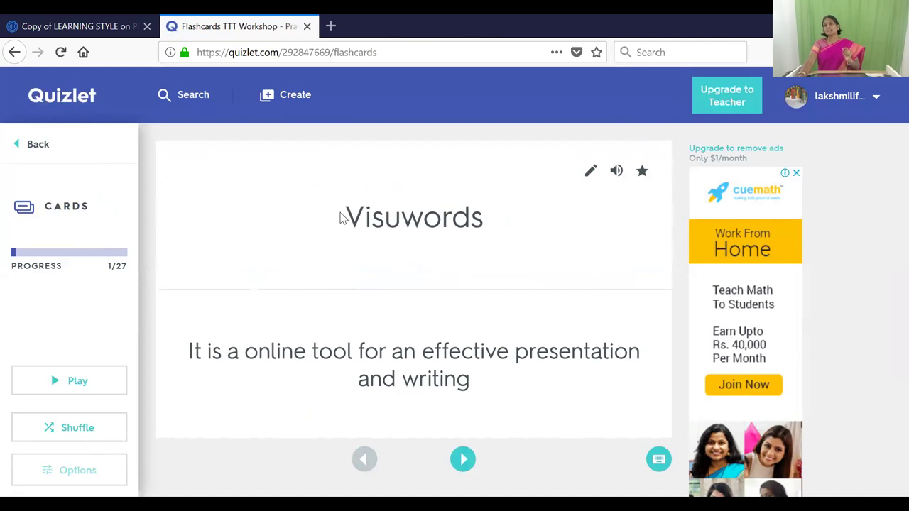
# Read through the flashcards one by one, from the Visuwords card to the end of the set
pyautogui.moveTo(340, 213); pyautogui.dragTo(505, 211)
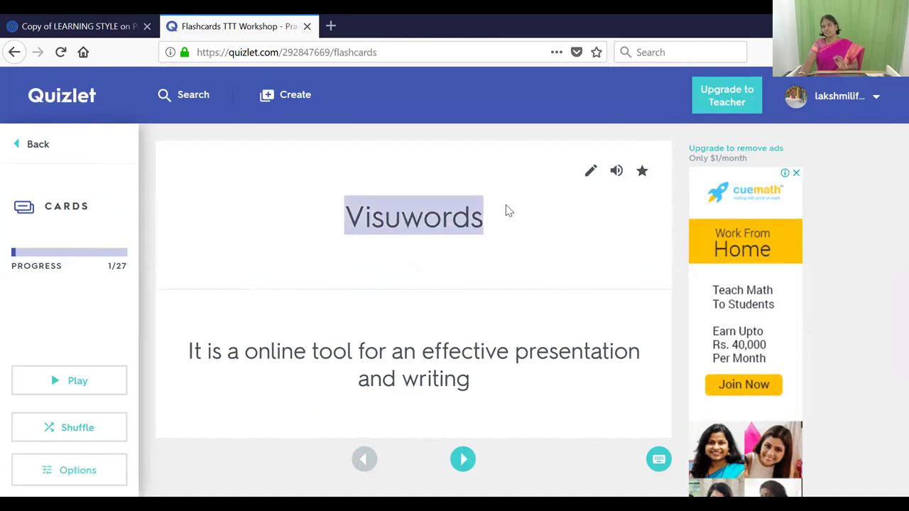
pyautogui.click(408, 243)
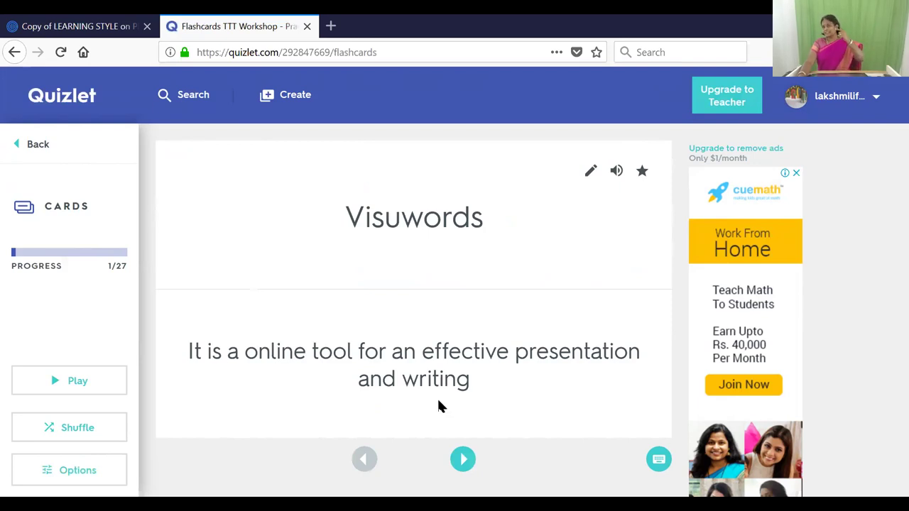
pyautogui.click(462, 460)
pyautogui.click(462, 460)
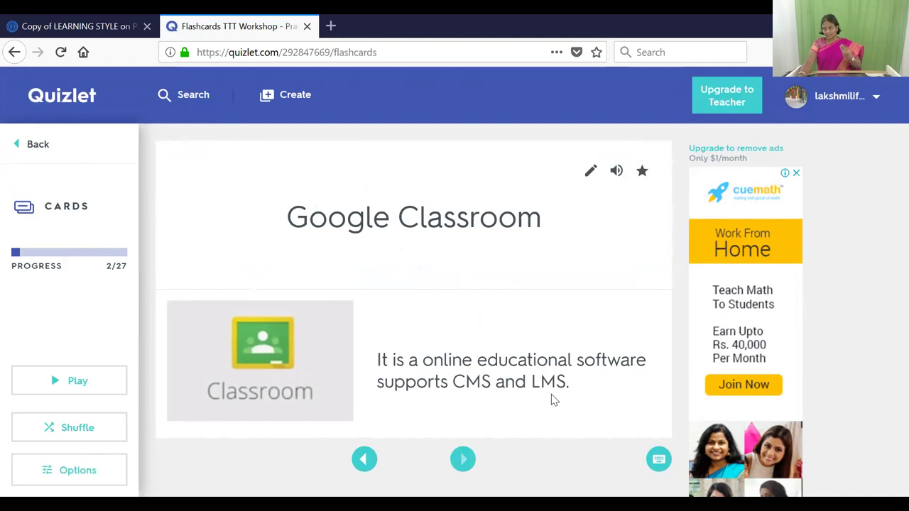
pyautogui.click(459, 462)
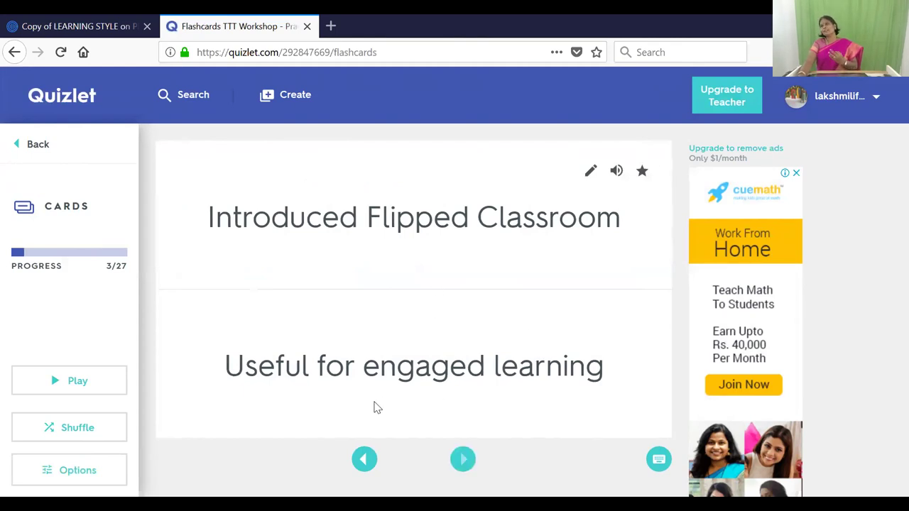
pyautogui.click(464, 460)
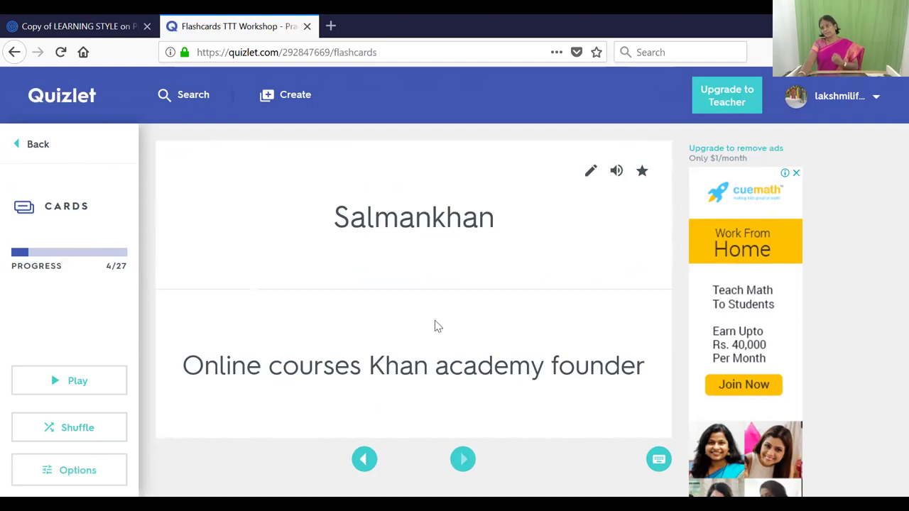
pyautogui.click(462, 458)
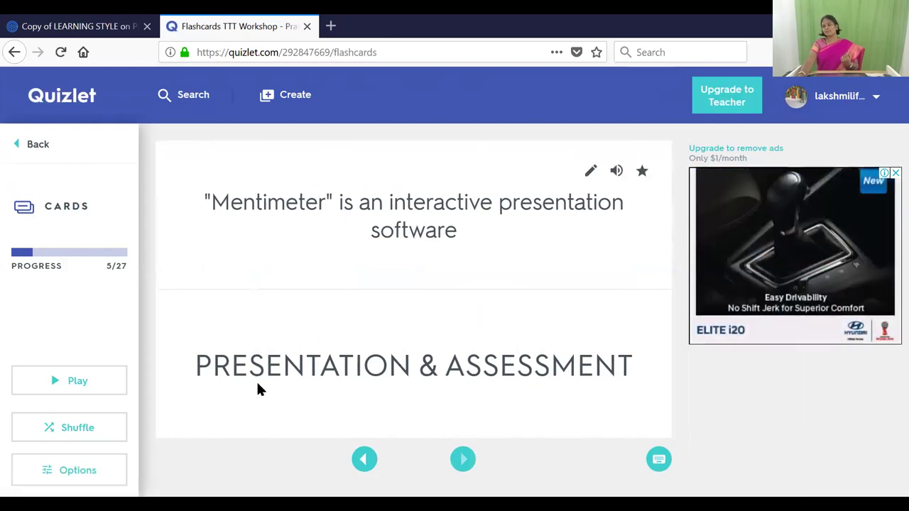
pyautogui.click(462, 459)
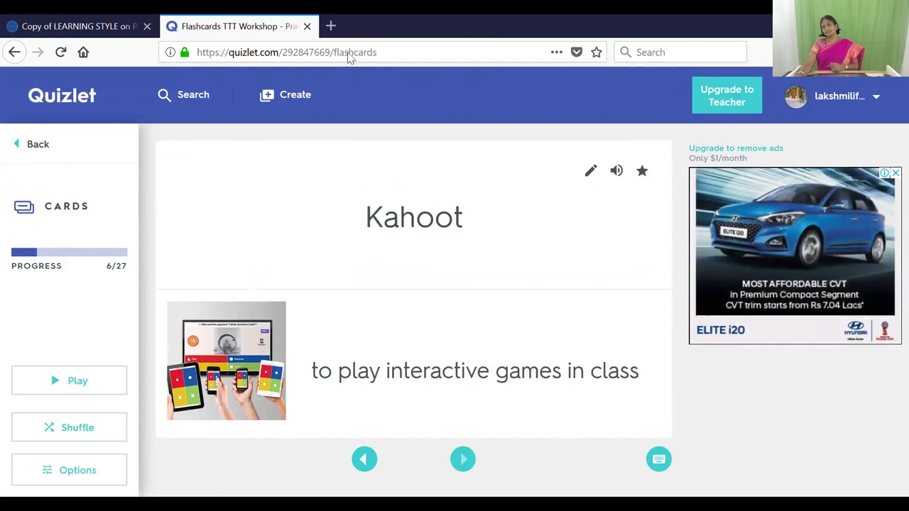
pyautogui.click(463, 460)
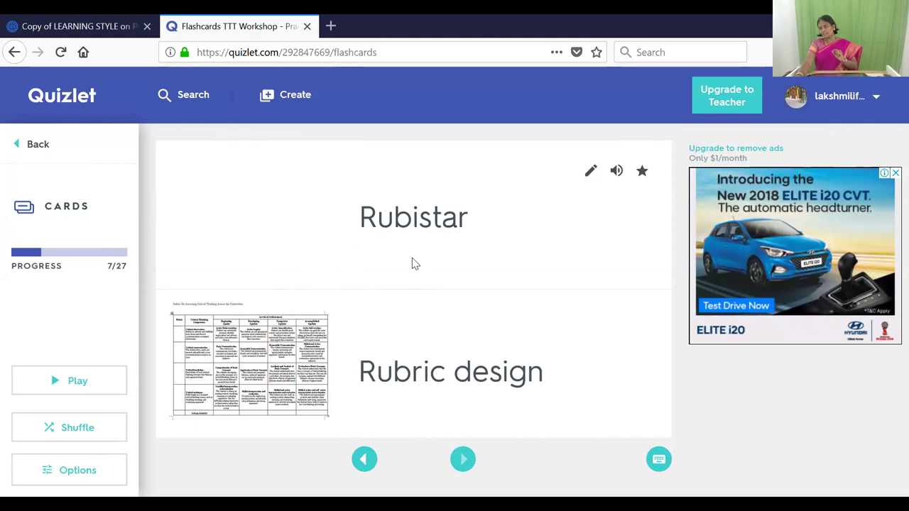
pyautogui.click(462, 460)
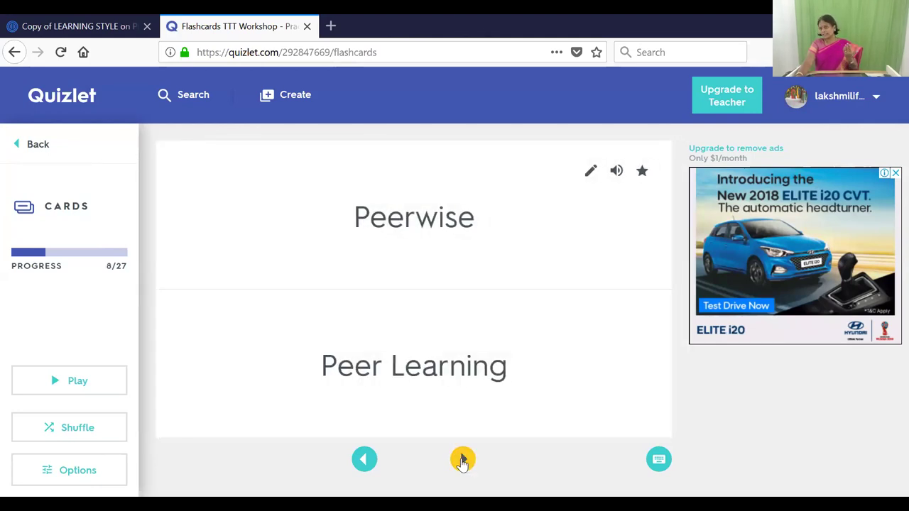
pyautogui.click(462, 460)
pyautogui.click(462, 460)
pyautogui.click(462, 460)
pyautogui.click(462, 460)
pyautogui.click(462, 460)
pyautogui.click(462, 459)
pyautogui.click(462, 460)
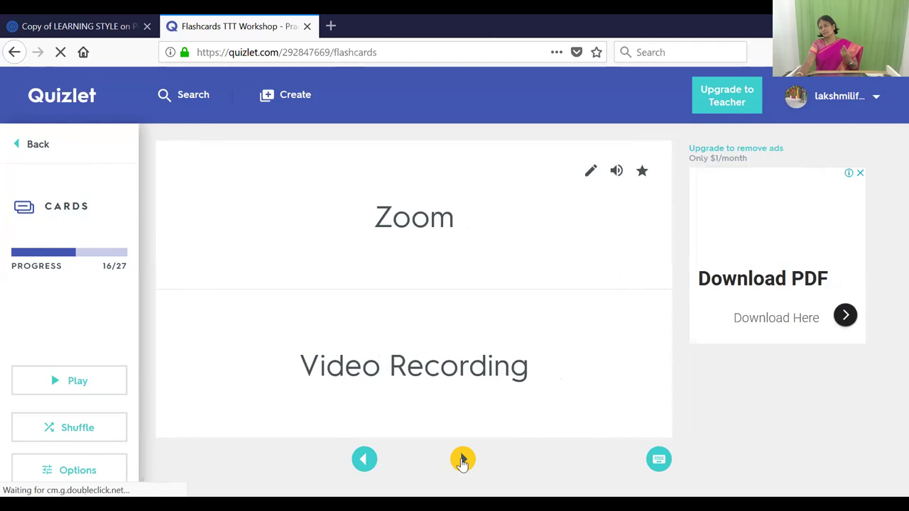
pyautogui.click(462, 460)
pyautogui.click(462, 460)
pyautogui.click(462, 460)
pyautogui.click(462, 460)
pyautogui.click(462, 460)
pyautogui.click(462, 460)
pyautogui.click(462, 460)
pyautogui.click(462, 460)
pyautogui.click(462, 460)
pyautogui.click(462, 460)
pyautogui.click(462, 460)
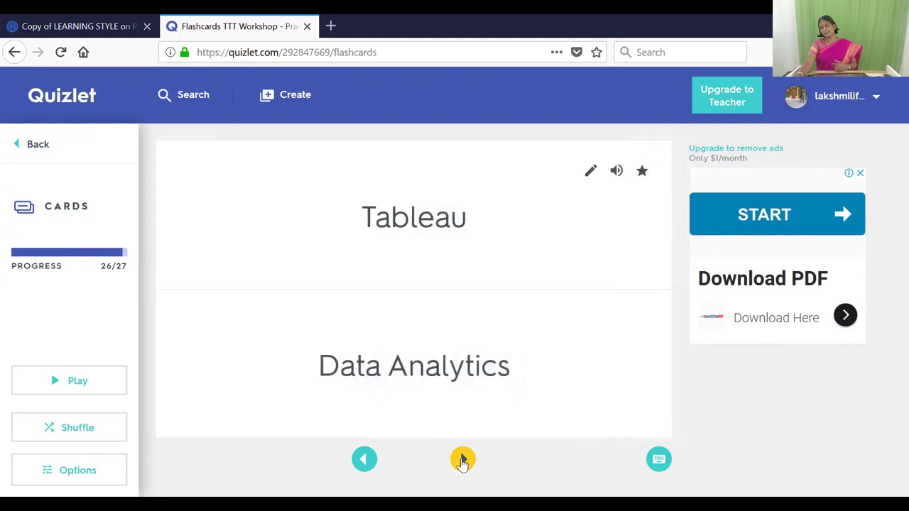
pyautogui.click(462, 460)
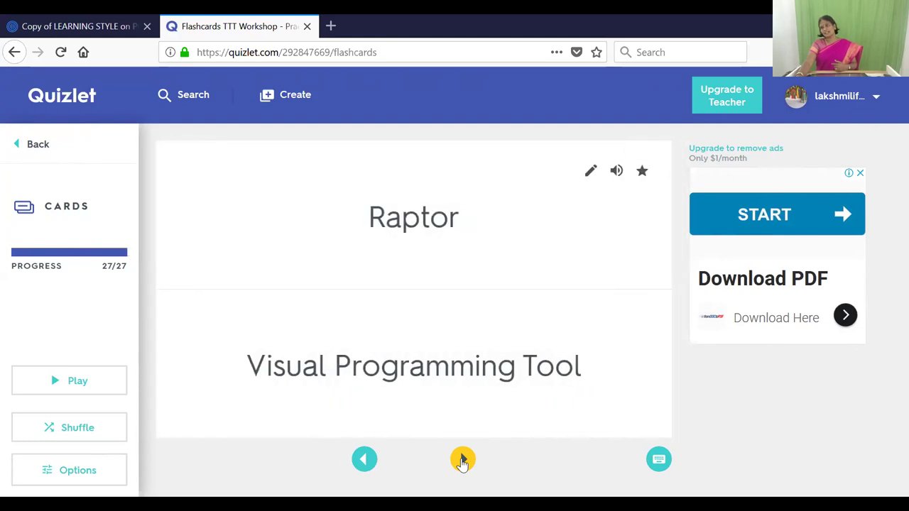
pyautogui.click(462, 460)
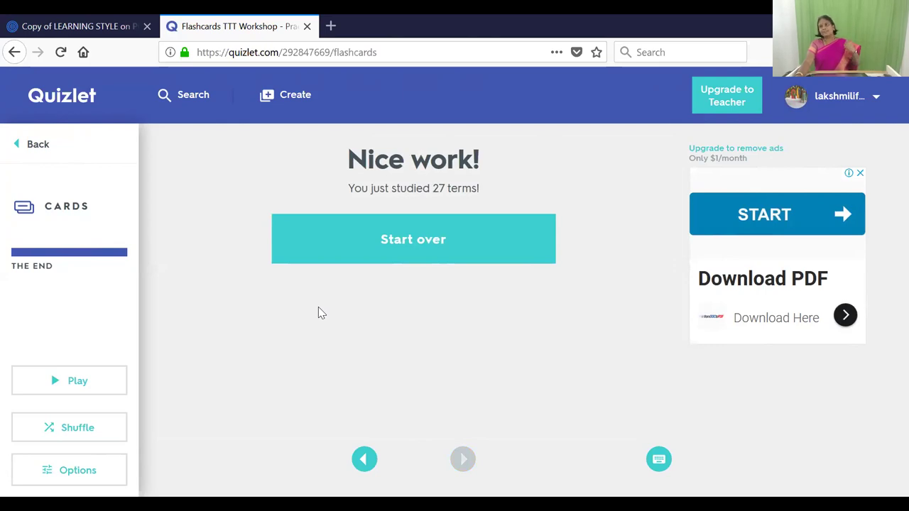
# Start the flashcards over and page through all the cards again to the end
pyautogui.click(381, 237)
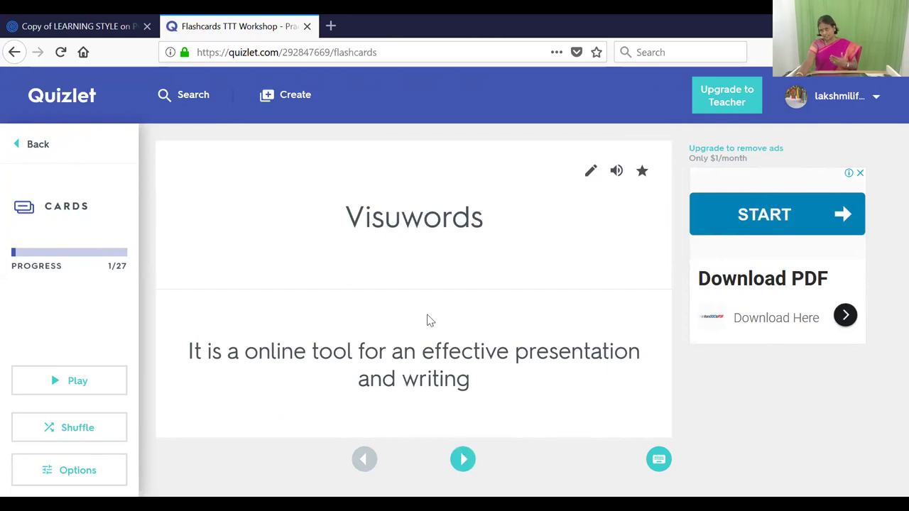
pyautogui.click(464, 459)
pyautogui.click(464, 459)
pyautogui.click(464, 458)
pyautogui.click(465, 459)
pyautogui.click(464, 458)
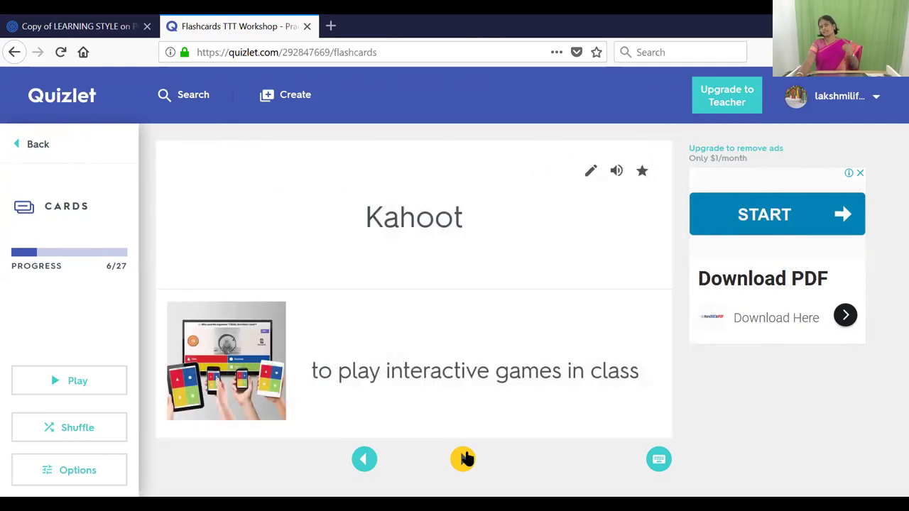
pyautogui.click(465, 459)
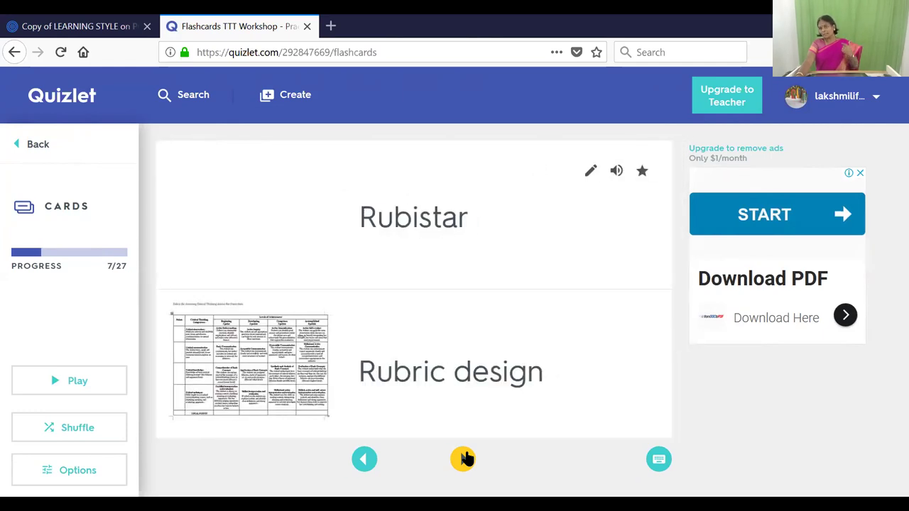
pyautogui.click(464, 458)
pyautogui.click(464, 458)
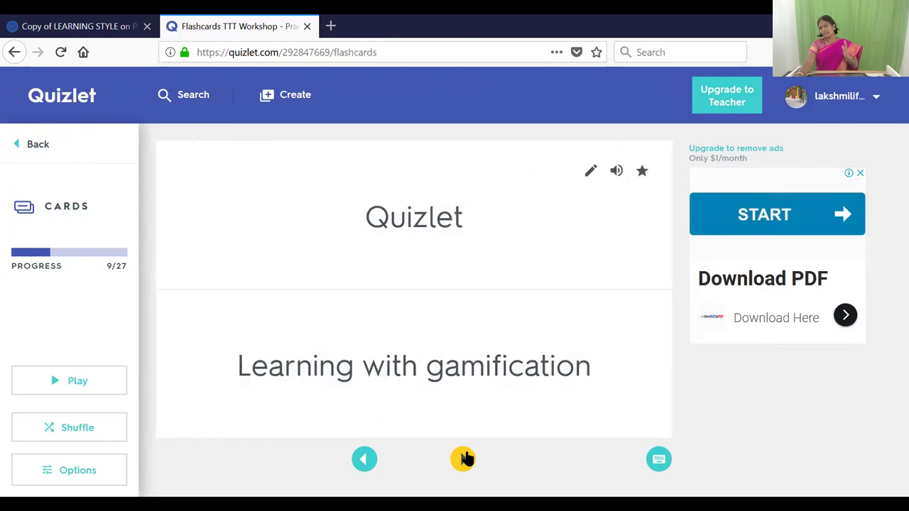
pyautogui.click(464, 459)
pyautogui.click(464, 458)
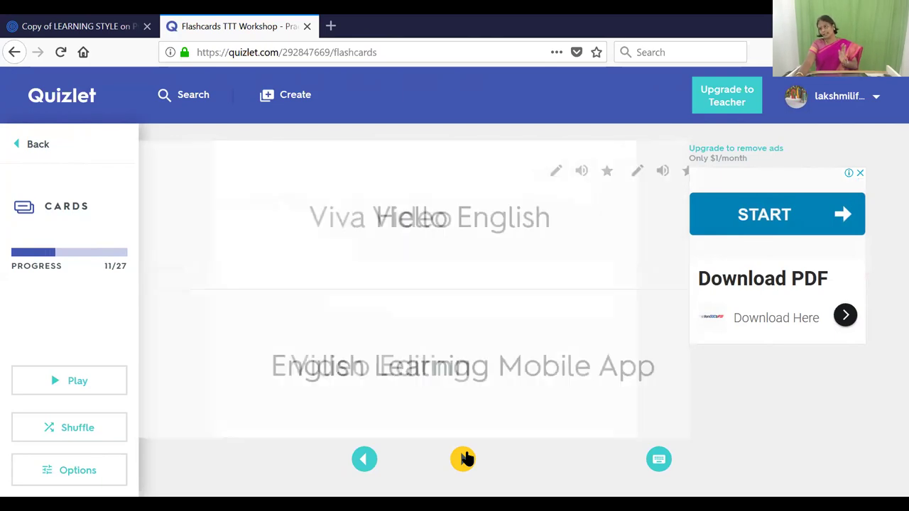
pyautogui.click(464, 459)
pyautogui.click(464, 458)
pyautogui.click(464, 459)
pyautogui.click(464, 458)
pyautogui.click(464, 459)
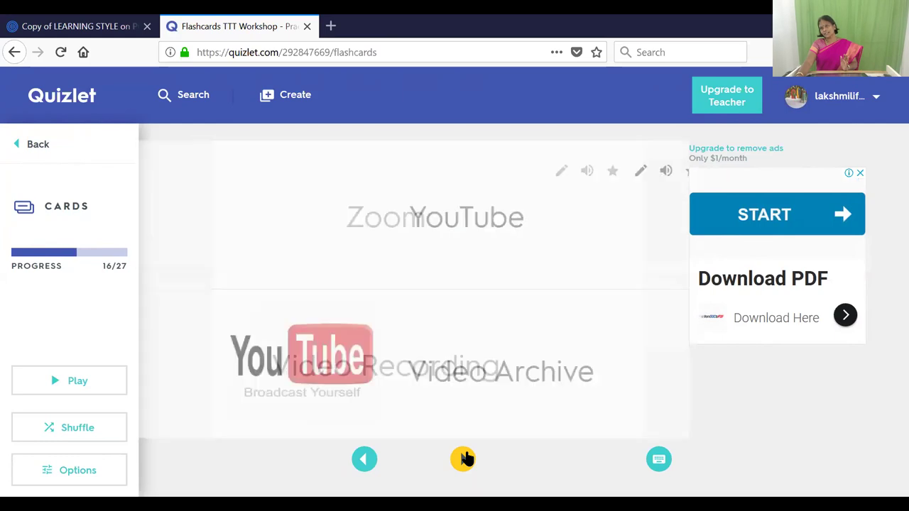
pyautogui.click(465, 458)
pyautogui.click(464, 459)
pyautogui.click(464, 459)
pyautogui.click(464, 458)
pyautogui.click(464, 459)
pyautogui.click(464, 459)
pyautogui.click(464, 458)
pyautogui.click(464, 458)
pyautogui.click(464, 459)
pyautogui.click(464, 459)
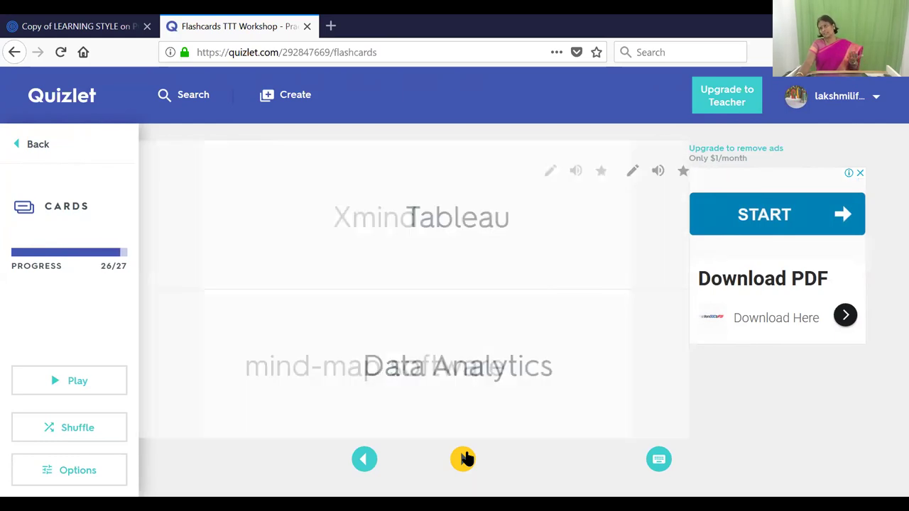
pyautogui.click(464, 458)
pyautogui.click(465, 459)
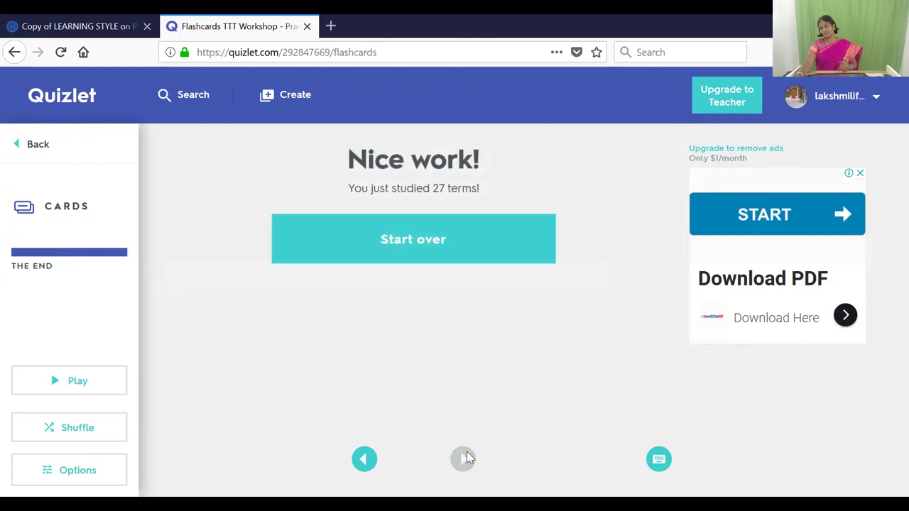
# Return to the latest activity overview, reopen "TTT Workshop - Practice Set" and view its Write mode
pyautogui.click(55, 103)
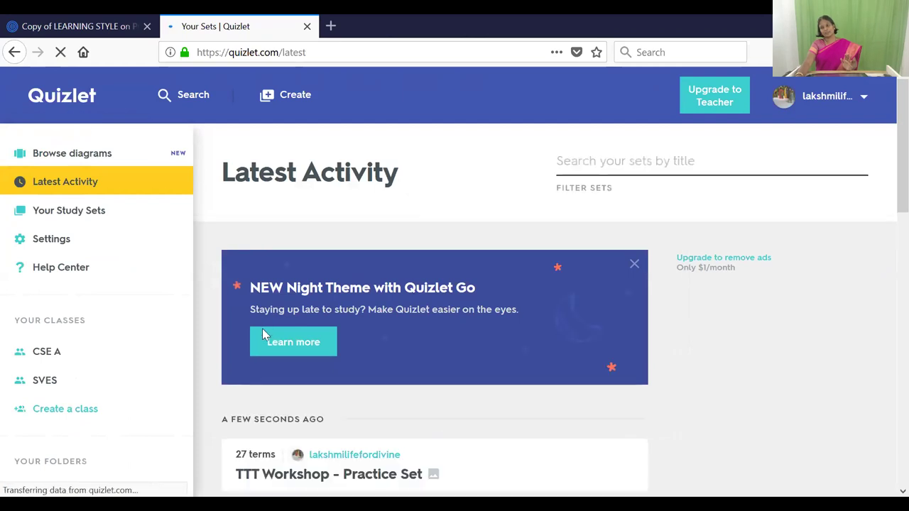
pyautogui.scroll(-2, 284, 369)
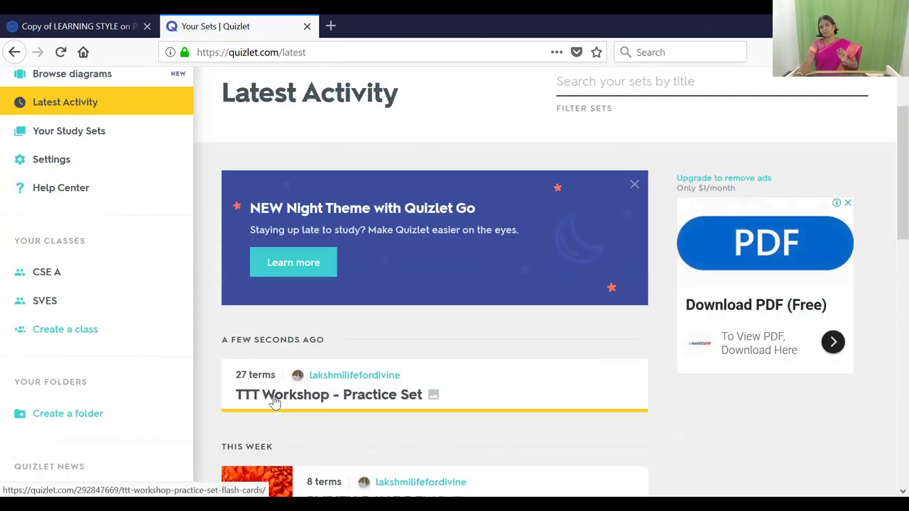
pyautogui.click(273, 402)
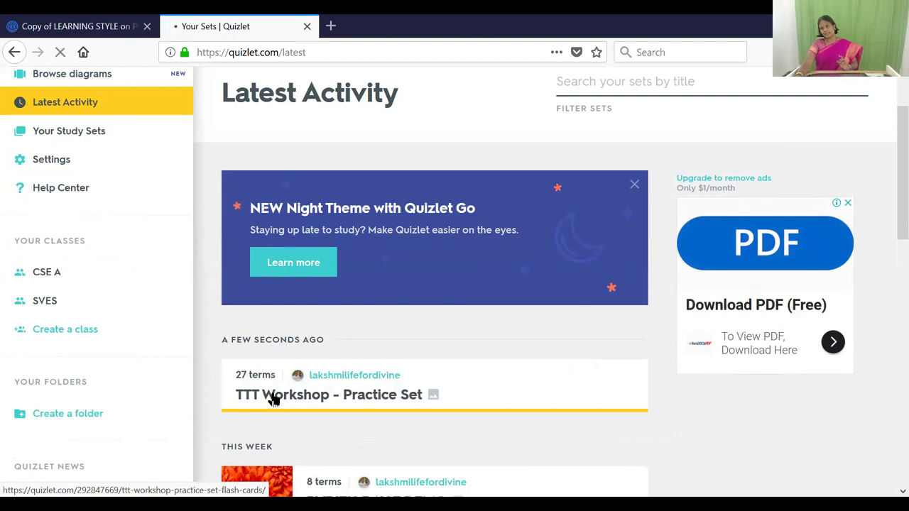
pyautogui.scroll(-2, 198, 269)
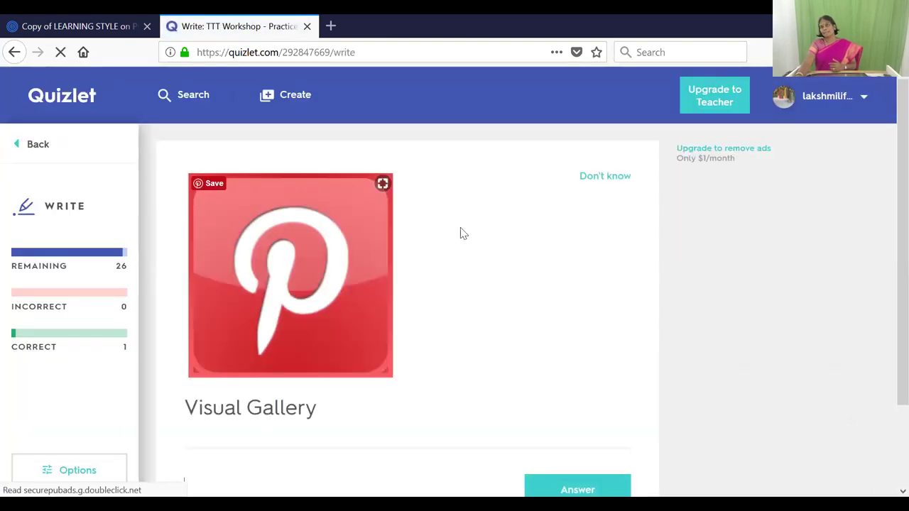
# Go back to the set's page, open the Match mode and start the game
pyautogui.click(9, 54)
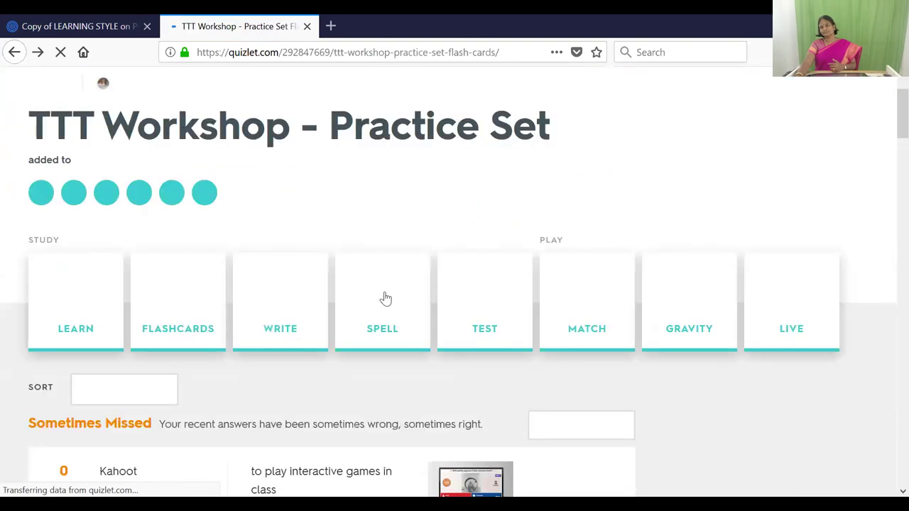
pyautogui.click(568, 318)
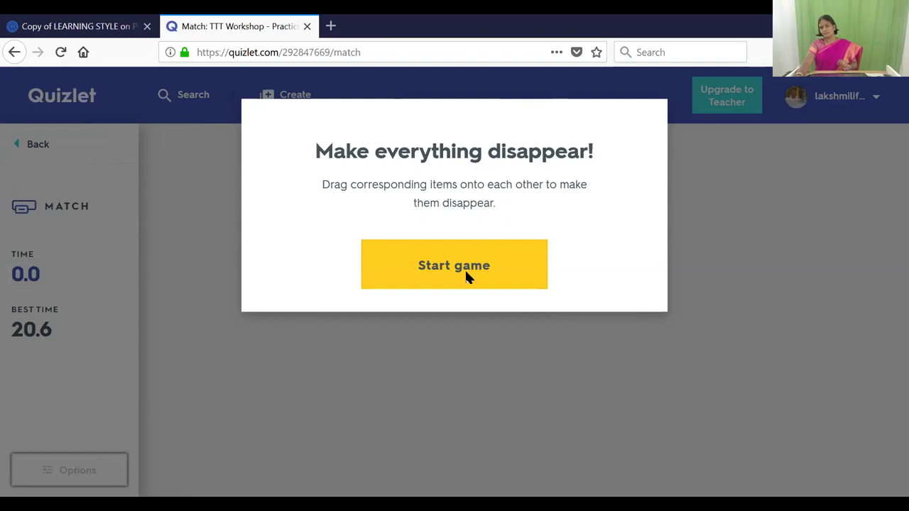
pyautogui.click(467, 277)
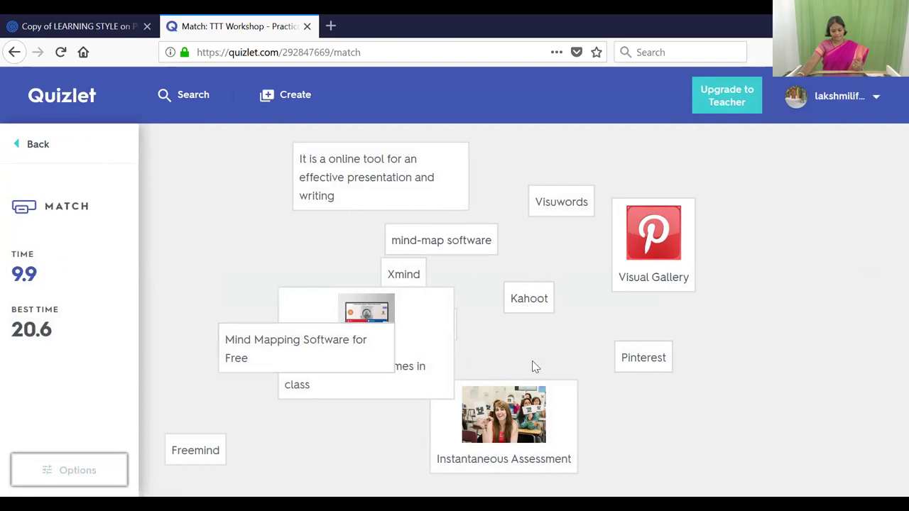
# Clear the Match board by pairing each term with its definition, including Freemind, Kahoot, Pinterest, Visuwords and Plickers
pyautogui.moveTo(533, 298); pyautogui.dragTo(385, 192)
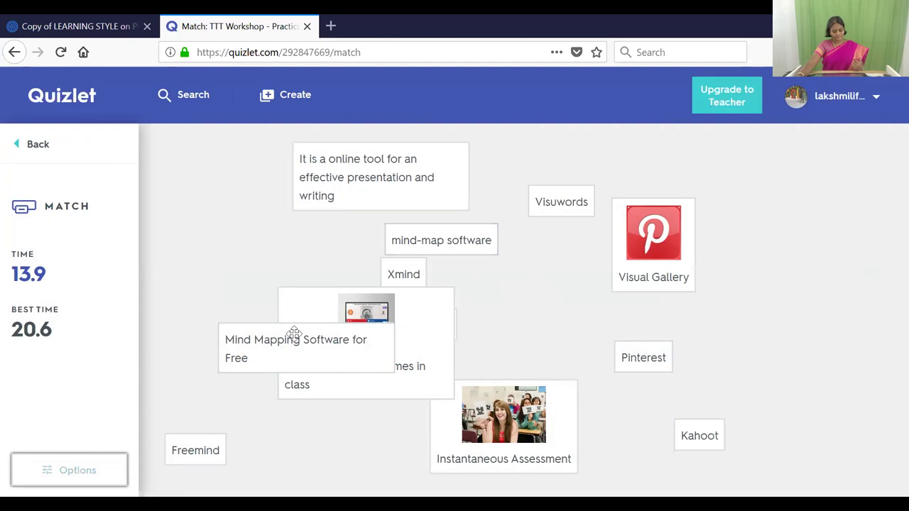
pyautogui.moveTo(194, 445); pyautogui.dragTo(408, 272)
pyautogui.moveTo(255, 348); pyautogui.dragTo(236, 261)
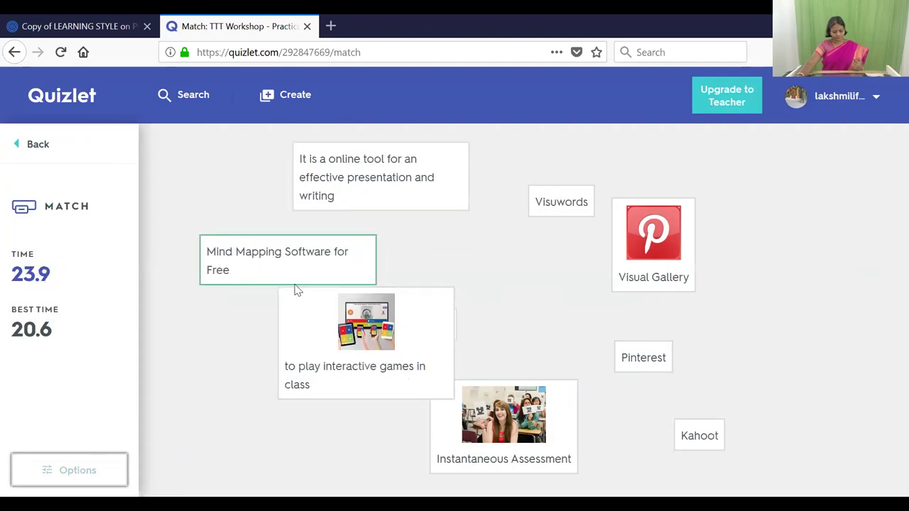
pyautogui.moveTo(369, 309); pyautogui.dragTo(722, 437)
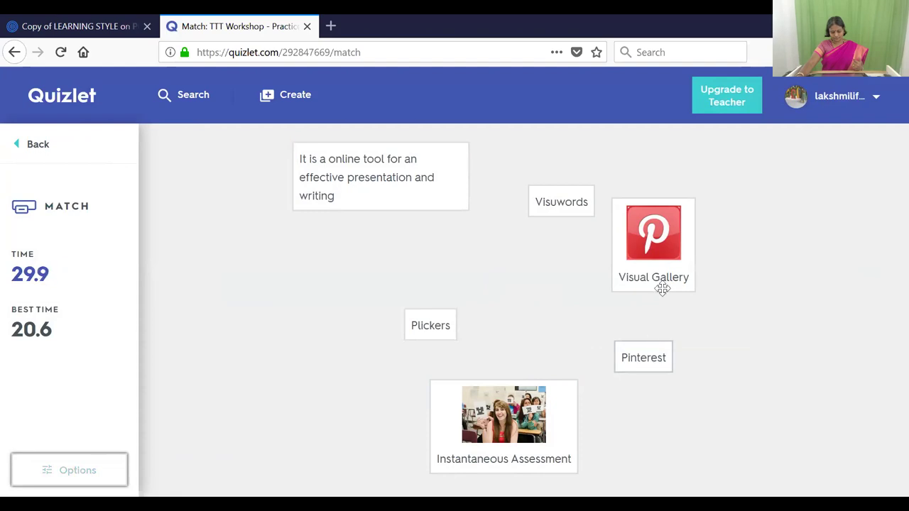
pyautogui.moveTo(665, 361); pyautogui.dragTo(671, 246)
pyautogui.moveTo(540, 205); pyautogui.dragTo(351, 165)
pyautogui.moveTo(454, 369); pyautogui.dragTo(497, 434)
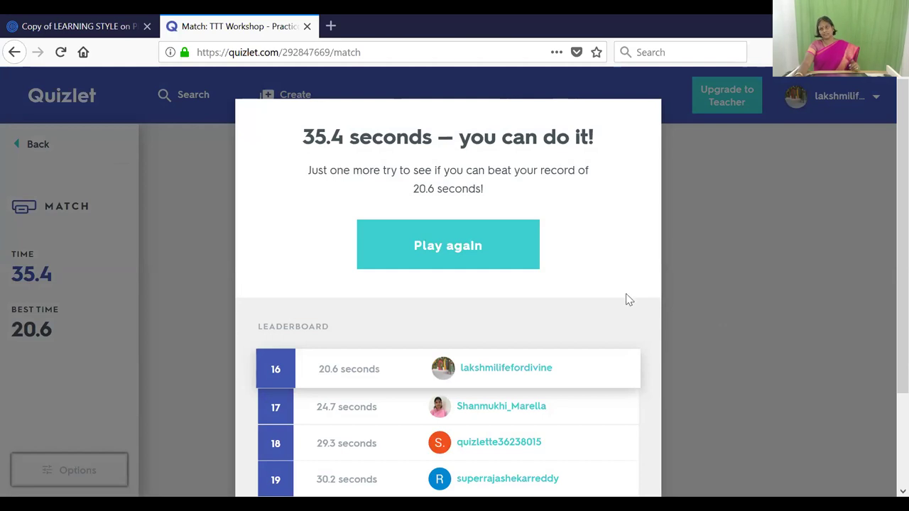
# Start another Match game and pair Peerwise with Peer Learning and Edpuzzle with interactive Video Material Creation
pyautogui.click(419, 235)
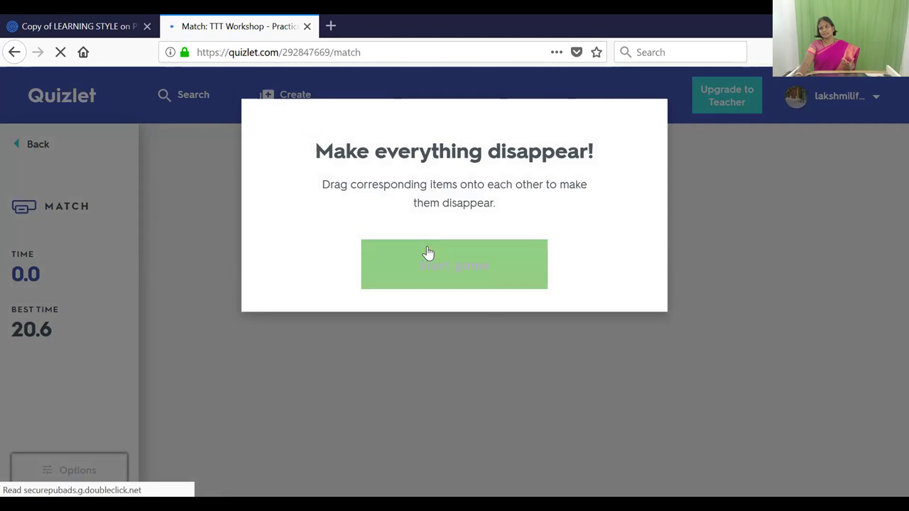
pyautogui.click(428, 253)
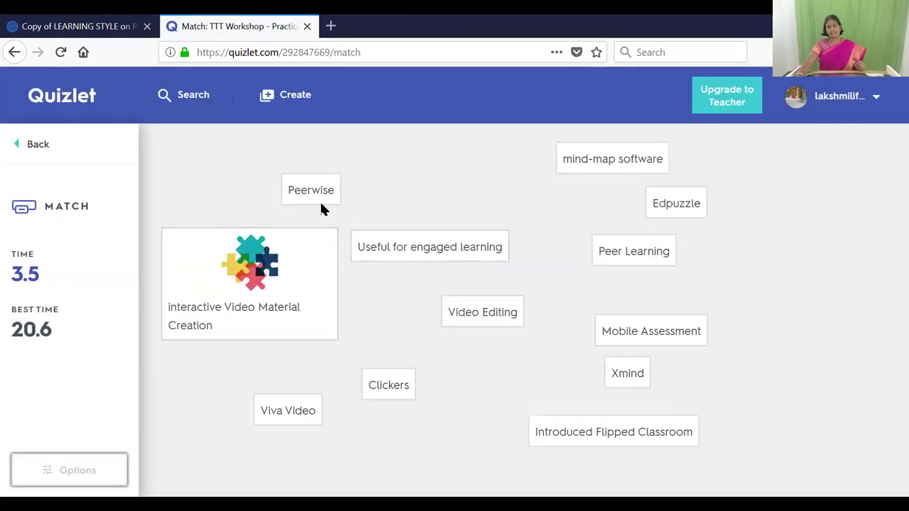
pyautogui.moveTo(321, 189); pyautogui.dragTo(660, 249)
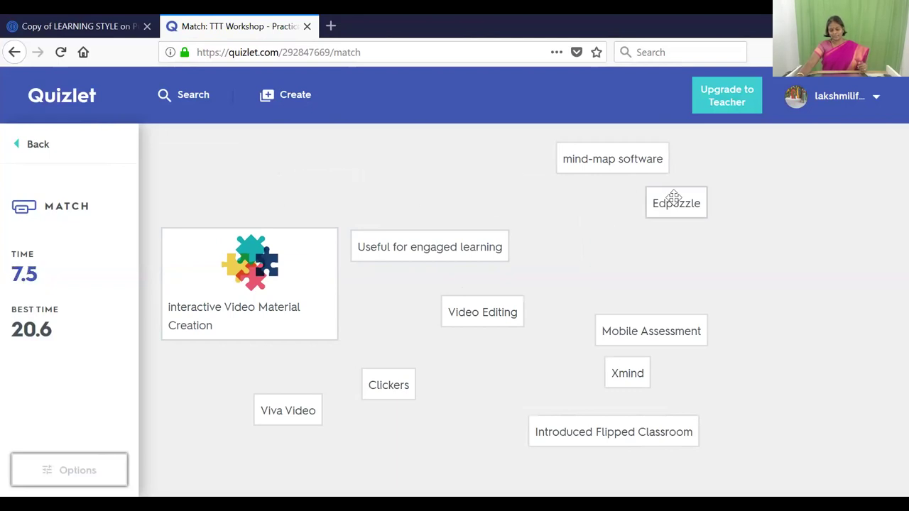
pyautogui.moveTo(674, 196); pyautogui.dragTo(603, 431)
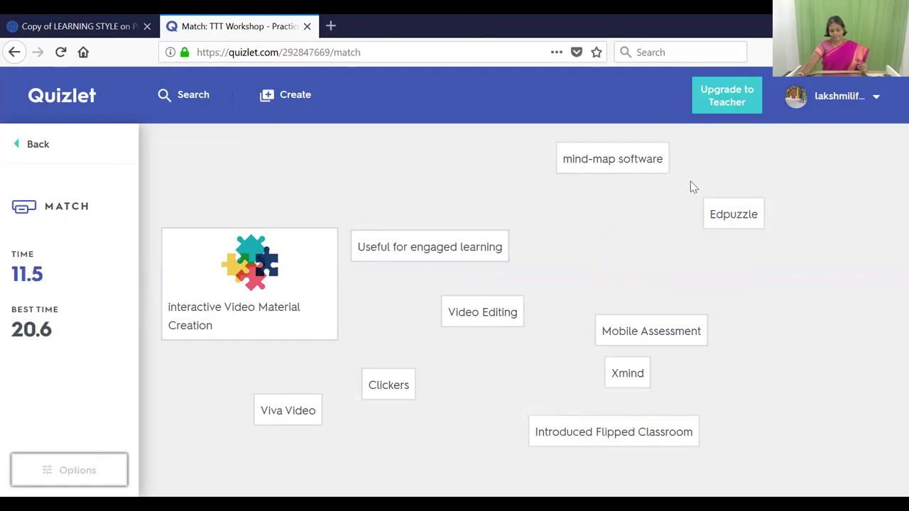
pyautogui.moveTo(730, 216); pyautogui.dragTo(264, 298)
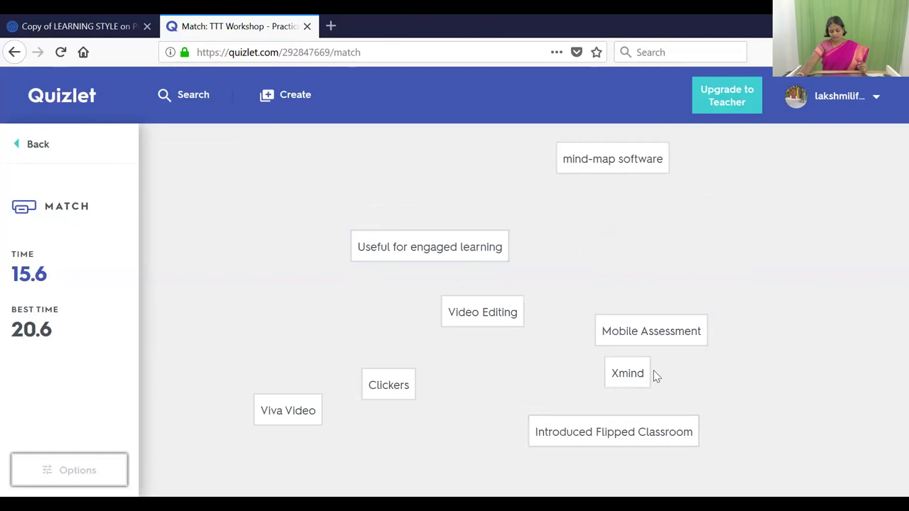
# Clear the board by pairing Clickers with Mobile Assessment, Viva Video with Video Editing, Xmind with mind-map software, and Introduced Flipped Classroom with Useful for engaged learning
pyautogui.moveTo(652, 331); pyautogui.dragTo(385, 396)
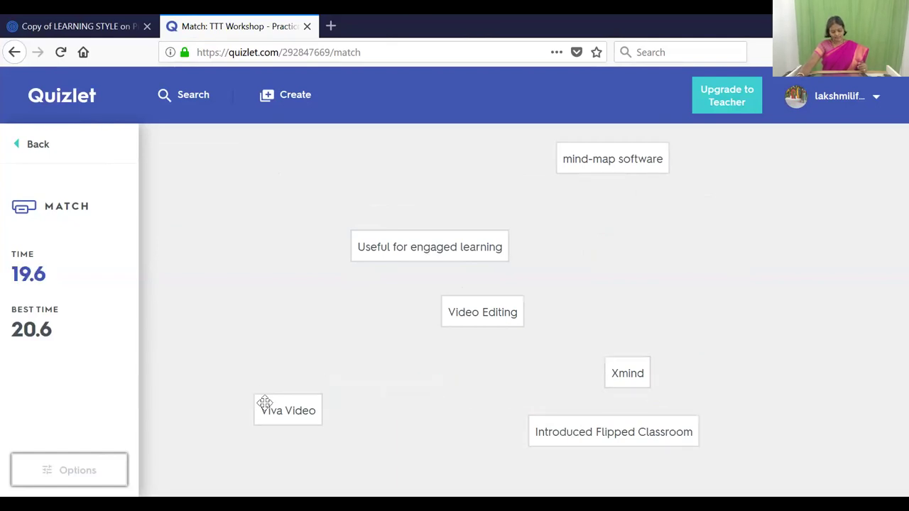
pyautogui.moveTo(270, 402); pyautogui.dragTo(466, 312)
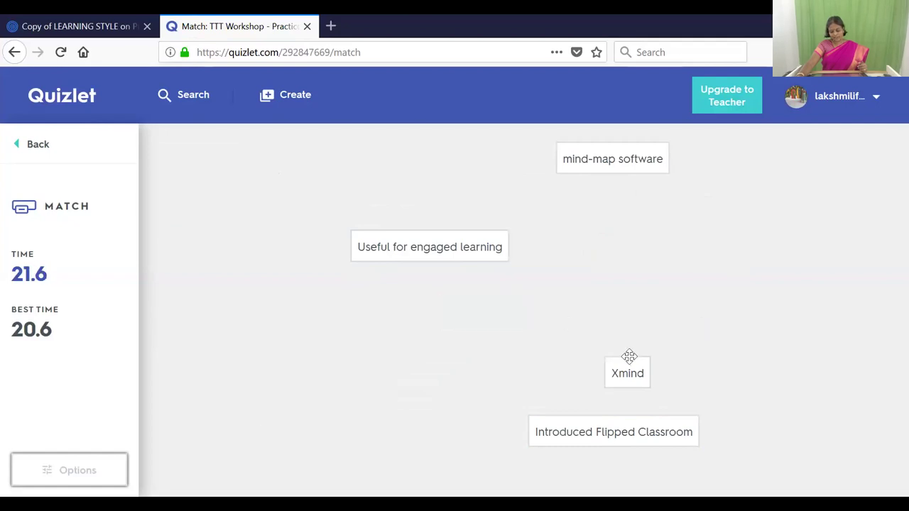
pyautogui.moveTo(631, 158); pyautogui.dragTo(637, 383)
pyautogui.moveTo(558, 441); pyautogui.dragTo(426, 250)
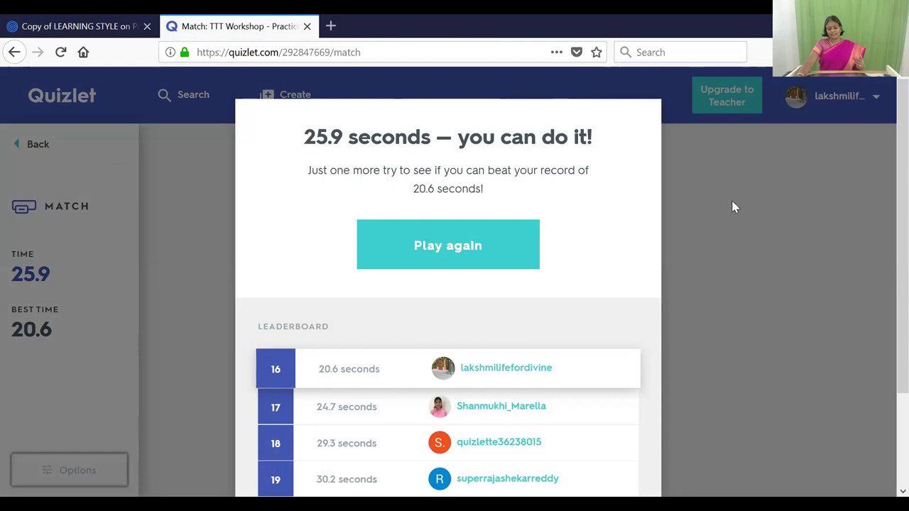
# Start a fresh Match game and pair Edmodo with School stakeholder collaboration and Solo Learning with Online Certification
pyautogui.press('F5')
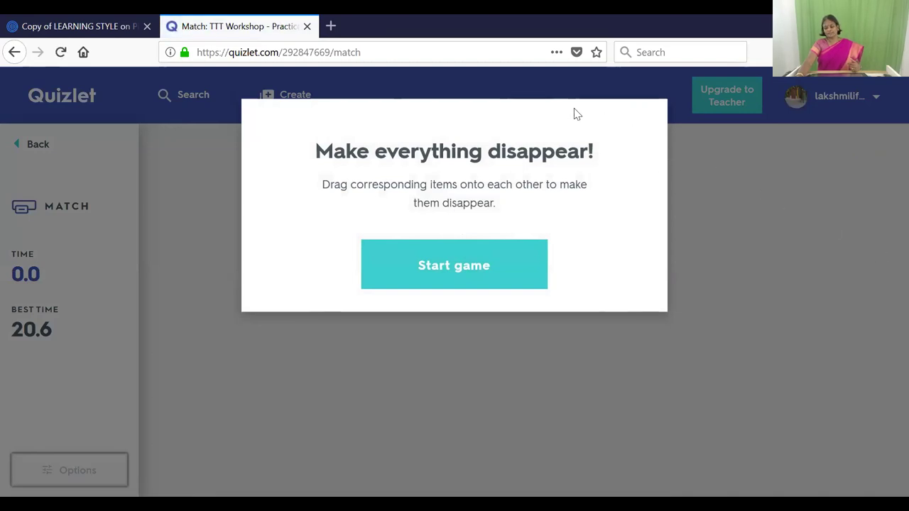
pyautogui.click(71, 99)
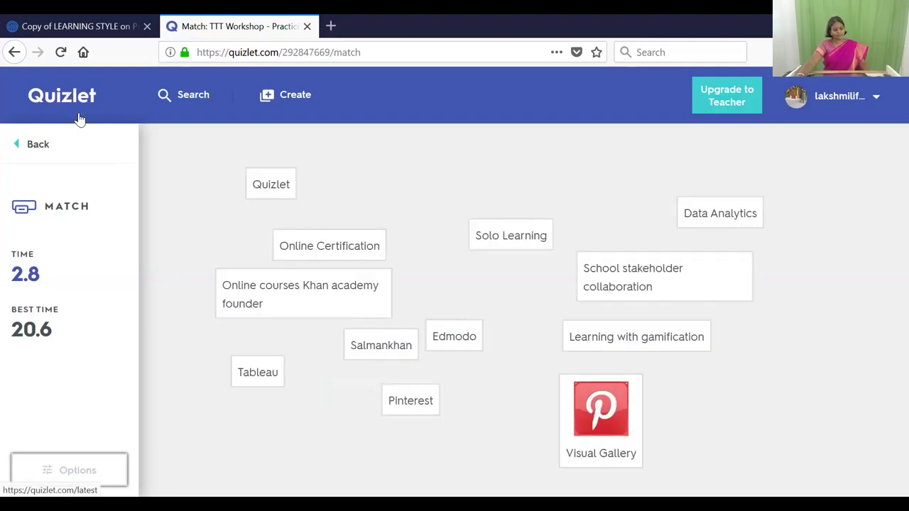
pyautogui.click(259, 191)
pyautogui.click(441, 338)
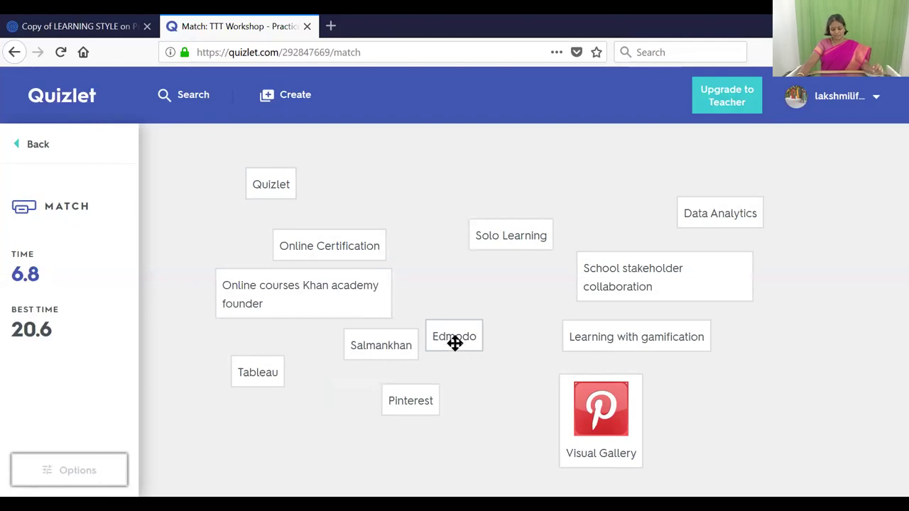
pyautogui.moveTo(459, 335); pyautogui.dragTo(616, 276)
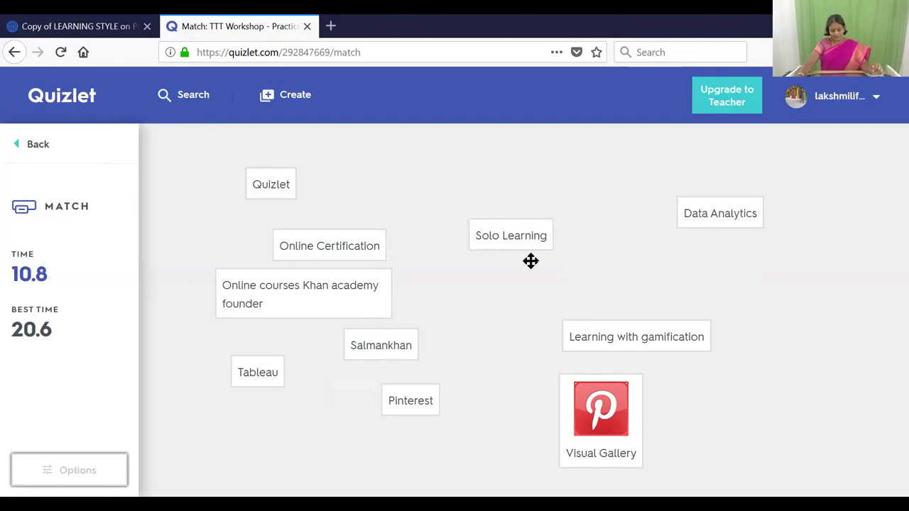
pyautogui.moveTo(530, 260); pyautogui.dragTo(338, 240)
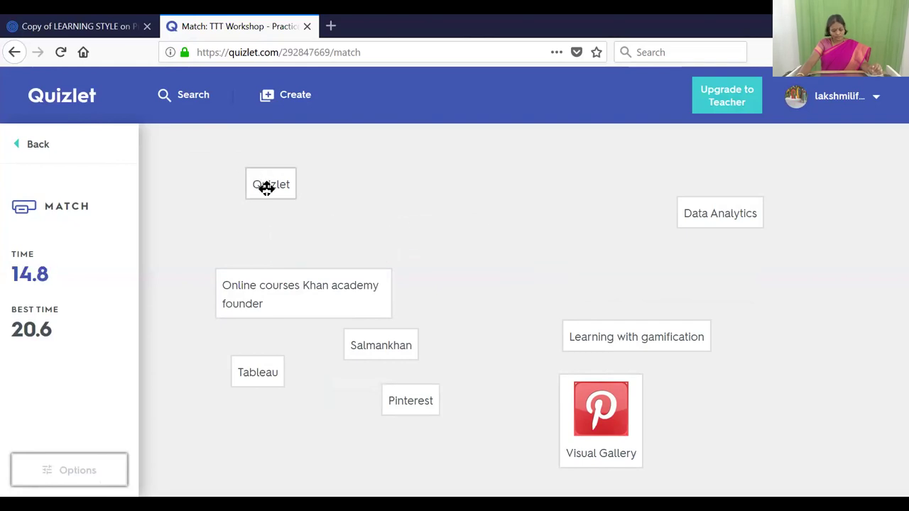
# Clear the board by pairing Quizlet with Learning with gamification, Tableau with Data Analytics, Salmankhan with the Khan academy founder card, and Pinterest with Visual Gallery
pyautogui.moveTo(264, 184); pyautogui.dragTo(301, 197)
pyautogui.moveTo(425, 241); pyautogui.dragTo(609, 345)
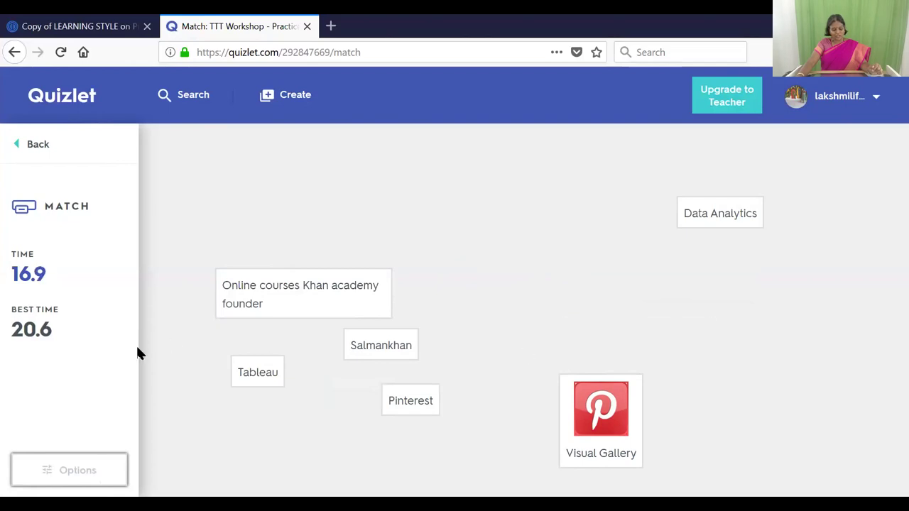
pyautogui.moveTo(255, 371); pyautogui.dragTo(750, 225)
pyautogui.moveTo(348, 340); pyautogui.dragTo(317, 287)
pyautogui.moveTo(412, 400); pyautogui.dragTo(593, 428)
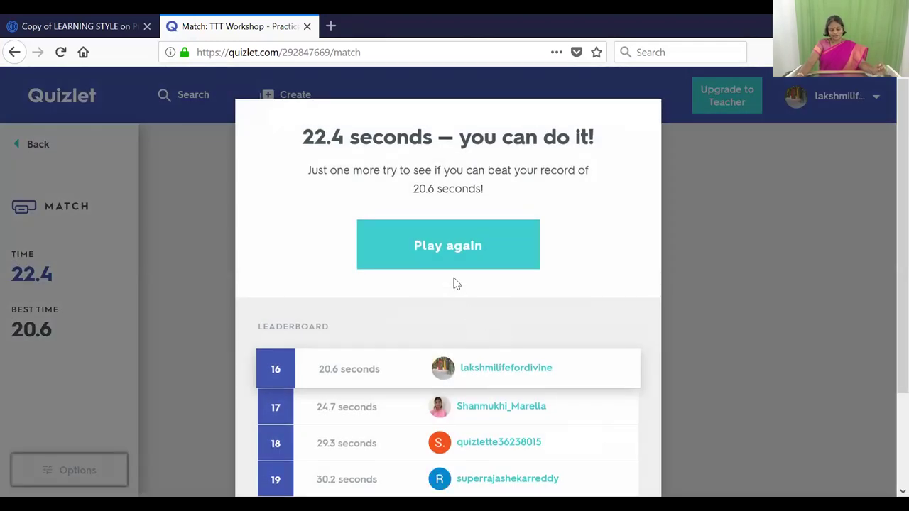
# Play Match again, pairing Peer Learning with Peerwise, Viva Video with Video Editing, and Raptor with Visual Programming Tool
pyautogui.click(448, 261)
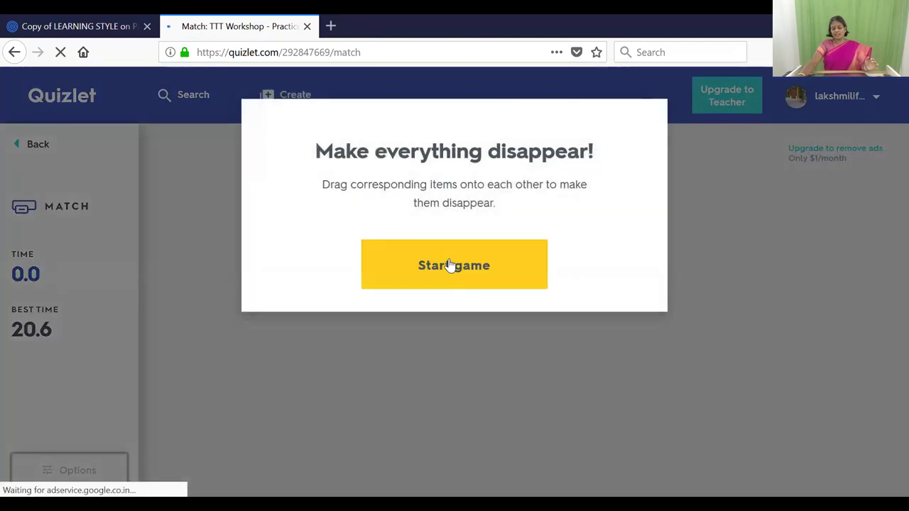
pyautogui.click(448, 265)
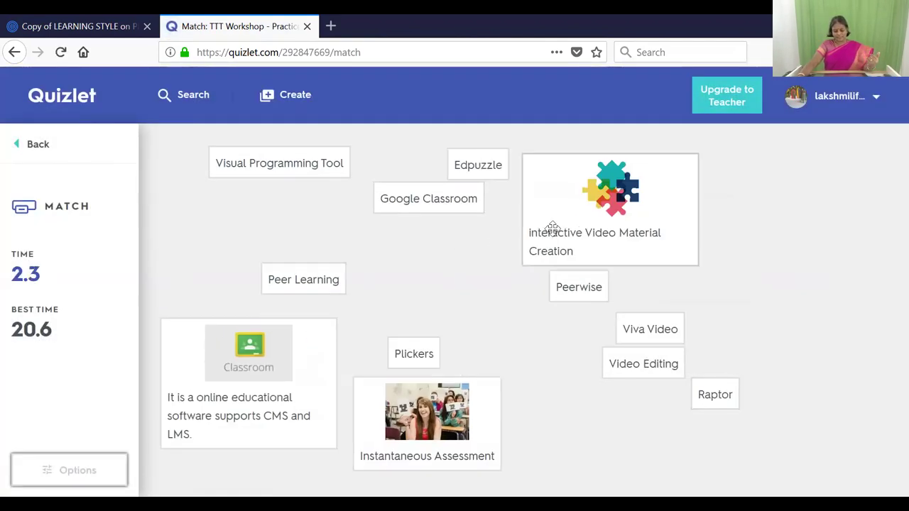
pyautogui.moveTo(324, 270); pyautogui.dragTo(591, 285)
pyautogui.moveTo(667, 317); pyautogui.dragTo(670, 363)
pyautogui.moveTo(726, 397); pyautogui.dragTo(289, 174)
# Finish the game by matching the Google Classroom, Edpuzzle and Plickers cards with their definitions, and view the leaderboard
pyautogui.moveTo(274, 380); pyautogui.dragTo(426, 243)
pyautogui.moveTo(473, 162); pyautogui.dragTo(575, 201)
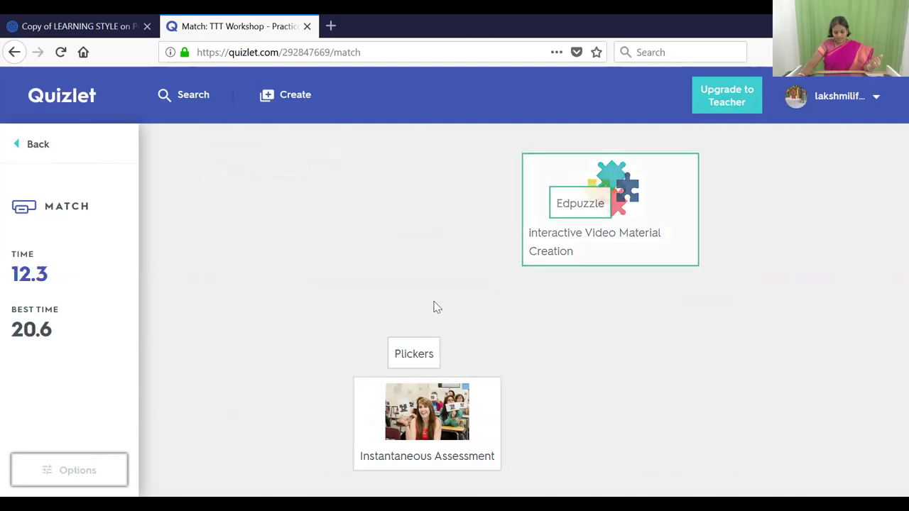
pyautogui.moveTo(414, 355); pyautogui.dragTo(418, 441)
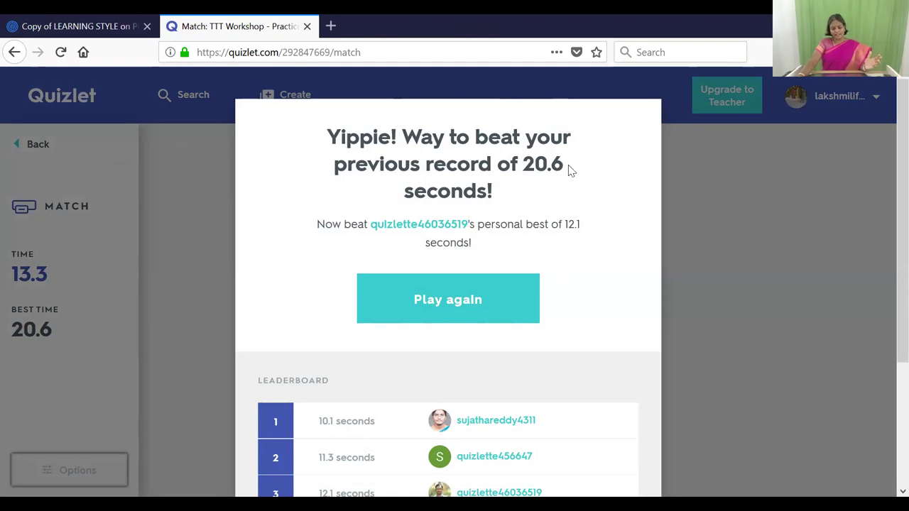
pyautogui.scroll(-3, 573, 284)
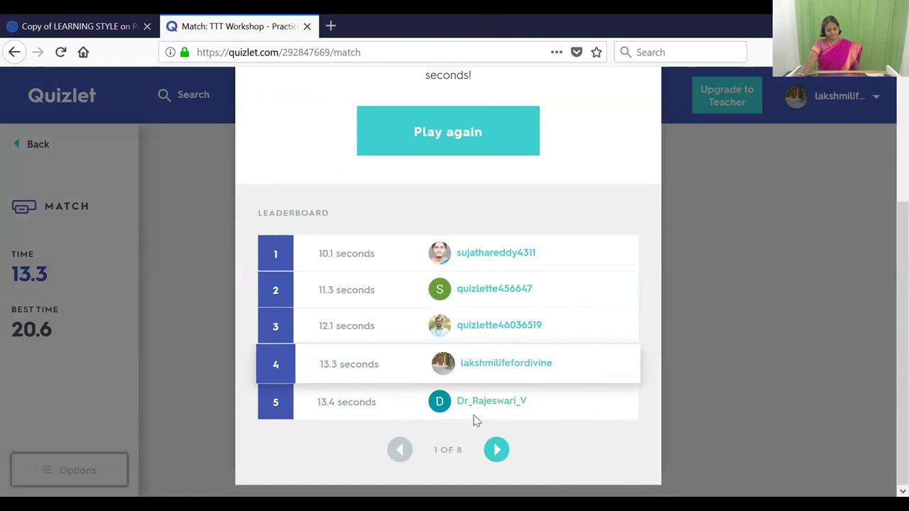
# Return to the set's page, open the Learn mode and go through its introduction to the first question
pyautogui.press('F5')
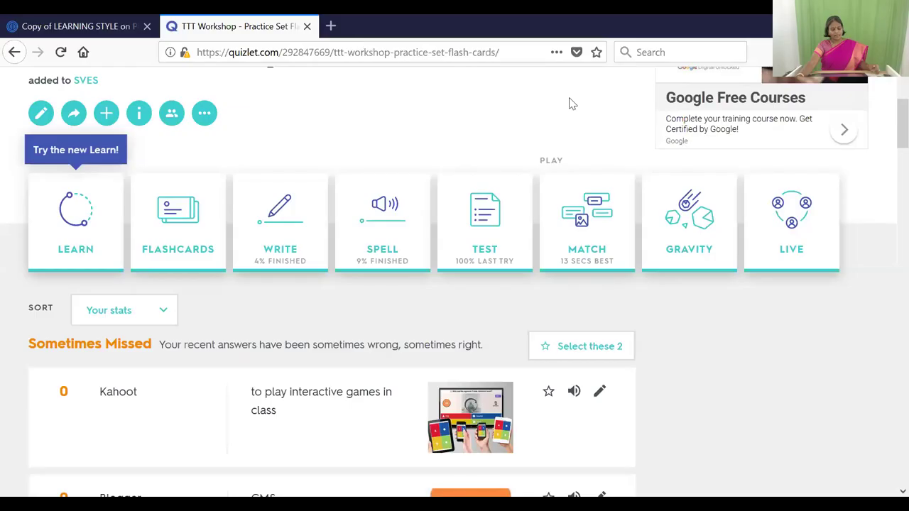
pyautogui.click(55, 226)
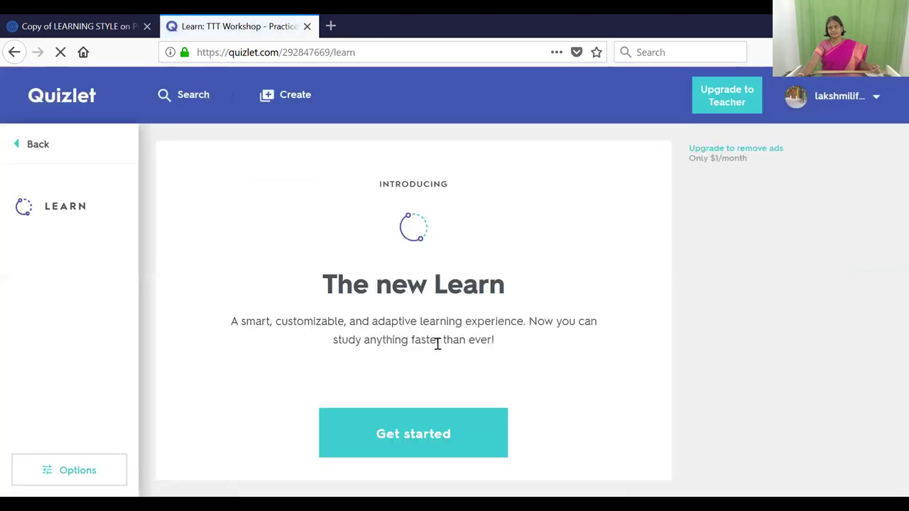
pyautogui.click(380, 434)
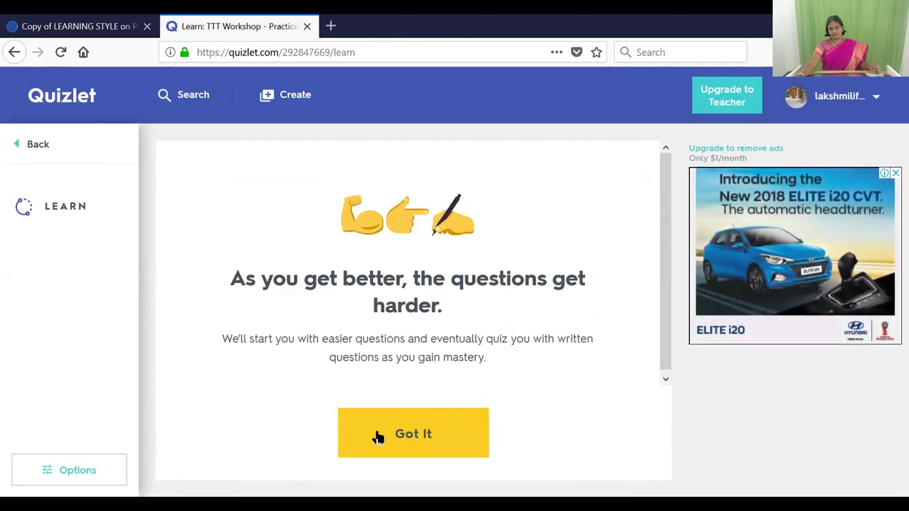
pyautogui.click(376, 434)
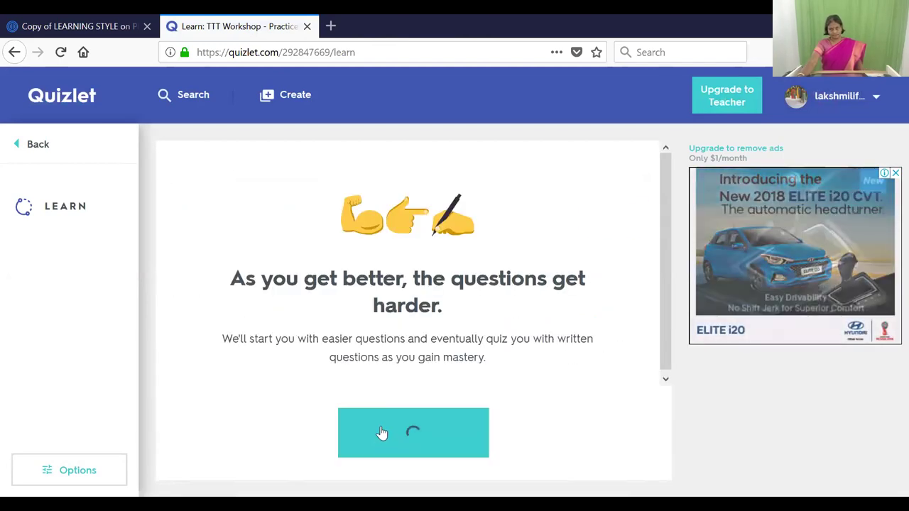
pyautogui.click(381, 431)
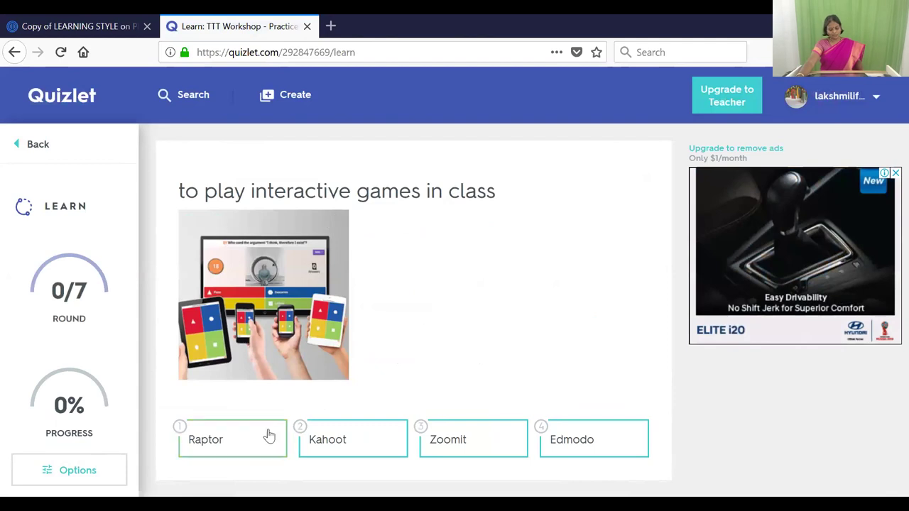
# Answer the first three Learn questions with Kahoot for interactive games, Tableau for Data Analytics and Viva Video for Video Editing
pyautogui.click(314, 438)
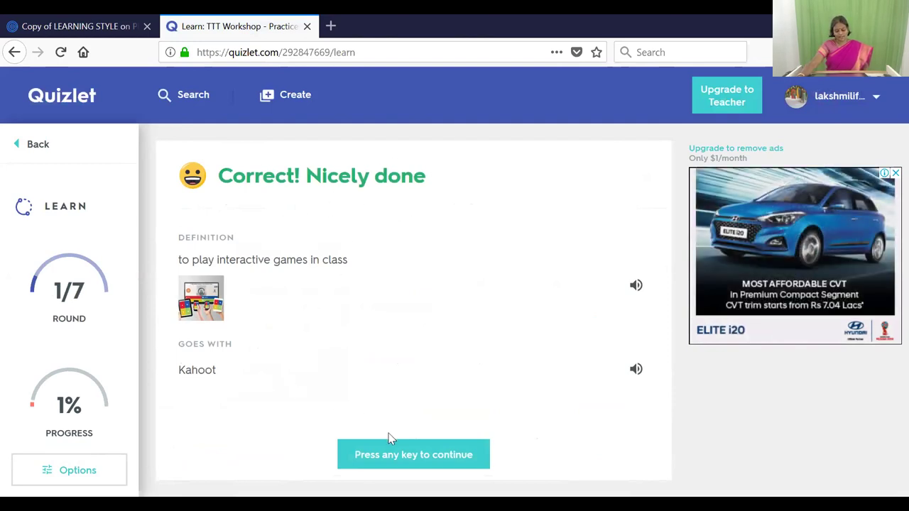
pyautogui.click(385, 456)
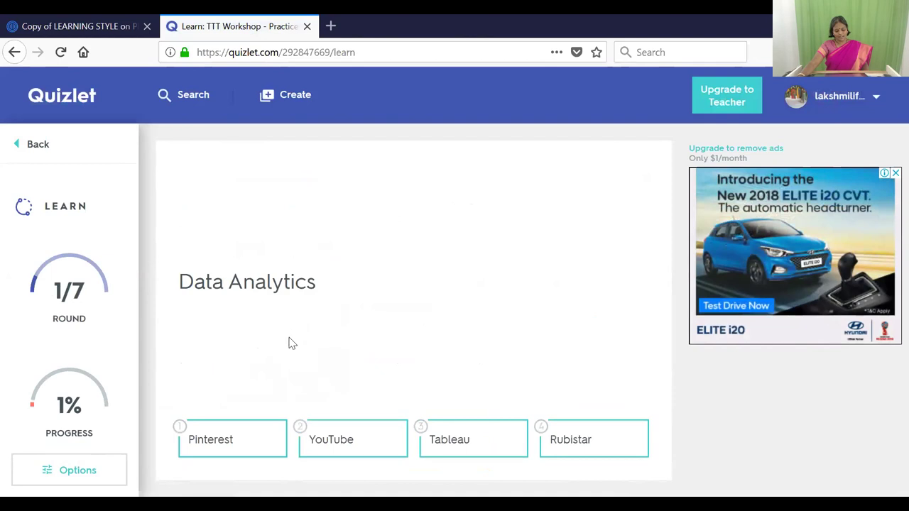
pyautogui.click(449, 435)
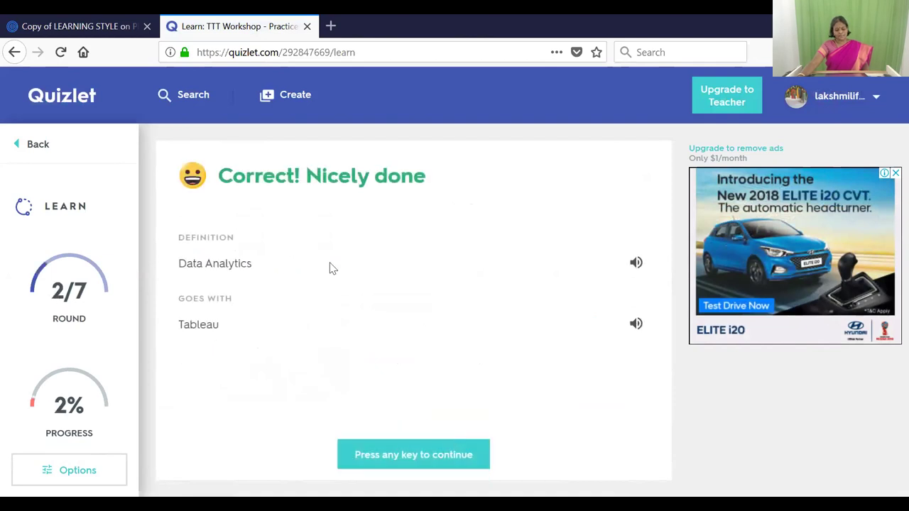
pyautogui.click(371, 455)
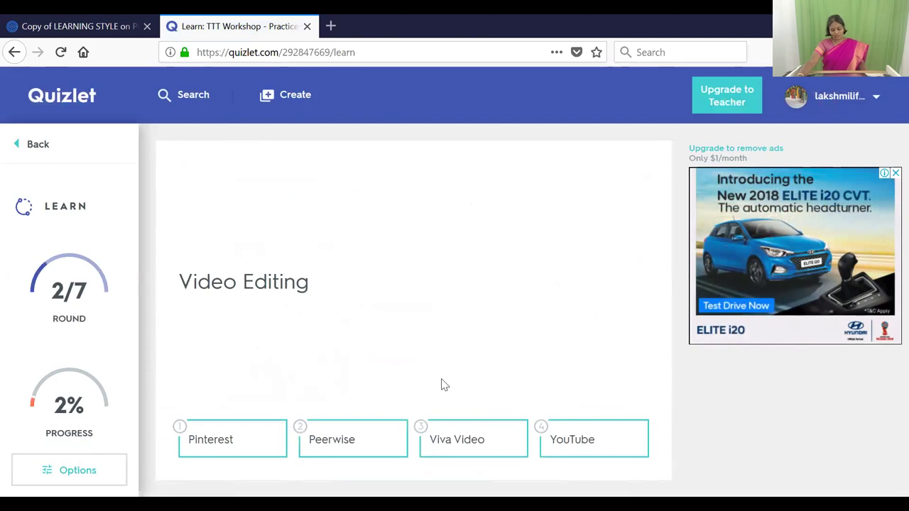
pyautogui.click(438, 442)
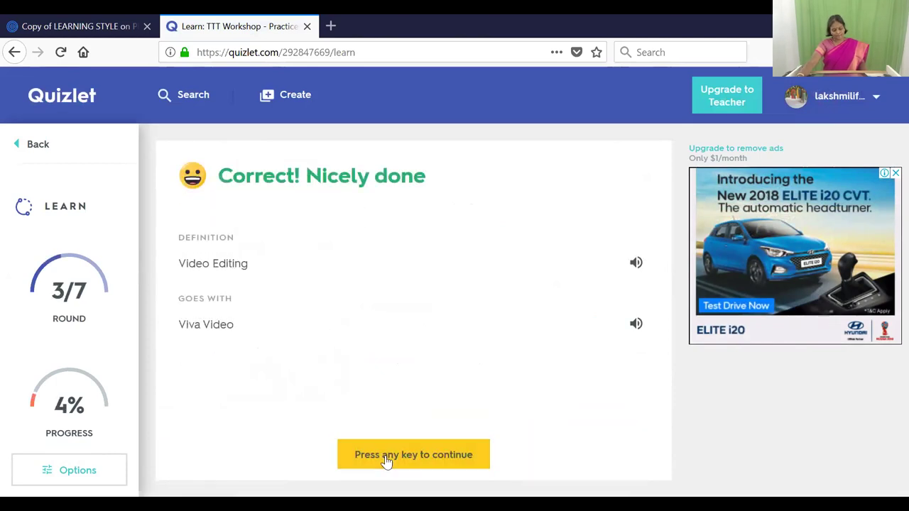
pyautogui.click(387, 458)
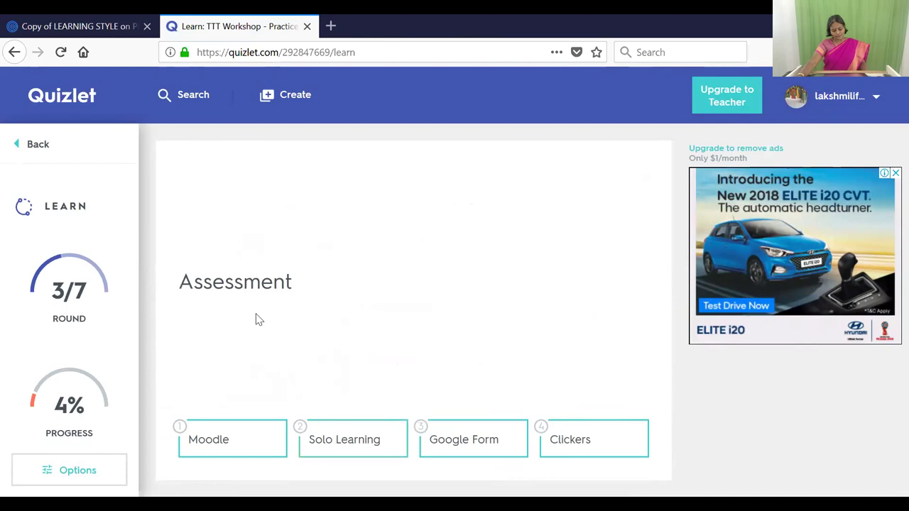
# Answer the Assessment question with Google Form and the free mind mapping software question with Freemind
pyautogui.click(487, 449)
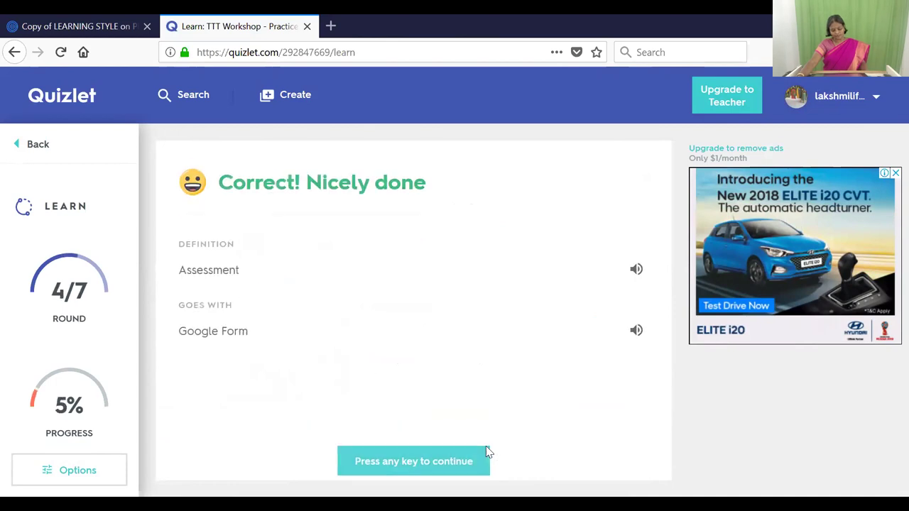
pyautogui.click(424, 455)
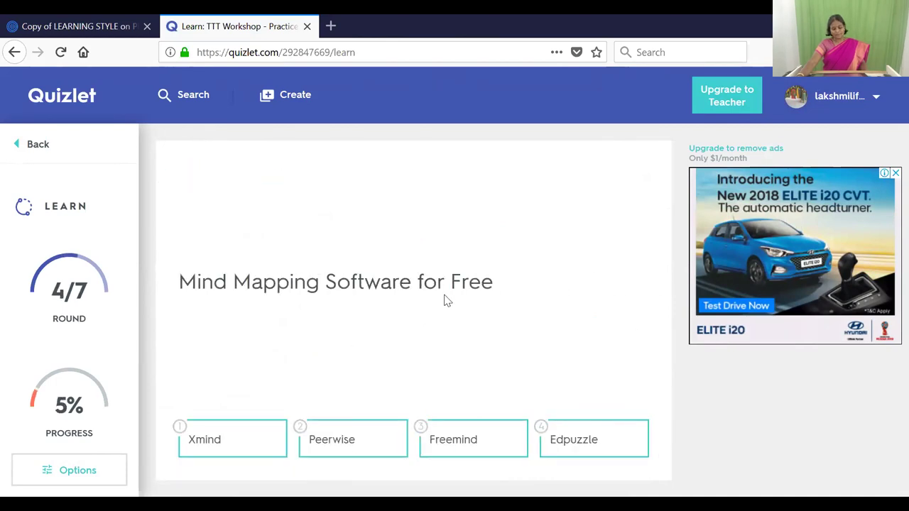
pyautogui.click(459, 442)
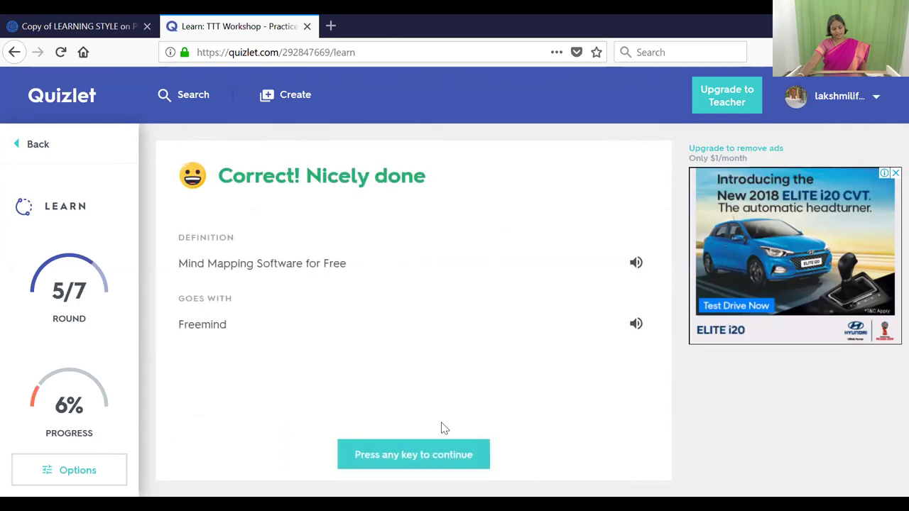
pyautogui.click(405, 449)
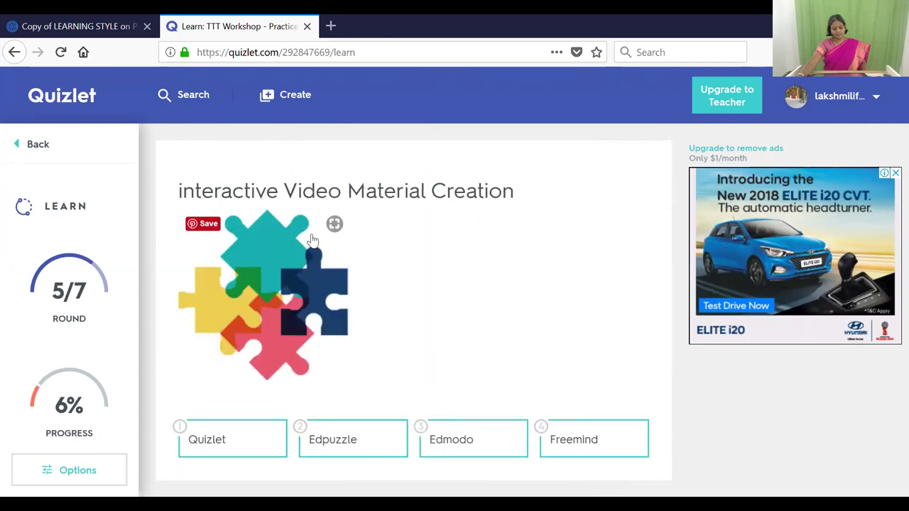
# Finish the first Learn round with Edpuzzle for interactive video material and Solo Learning for Online Certification, and continue to the second round
pyautogui.click(365, 436)
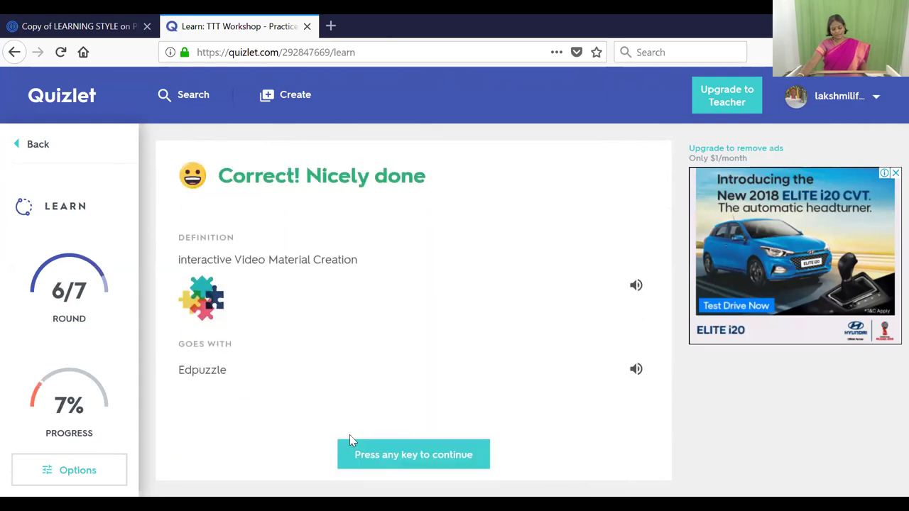
pyautogui.click(381, 459)
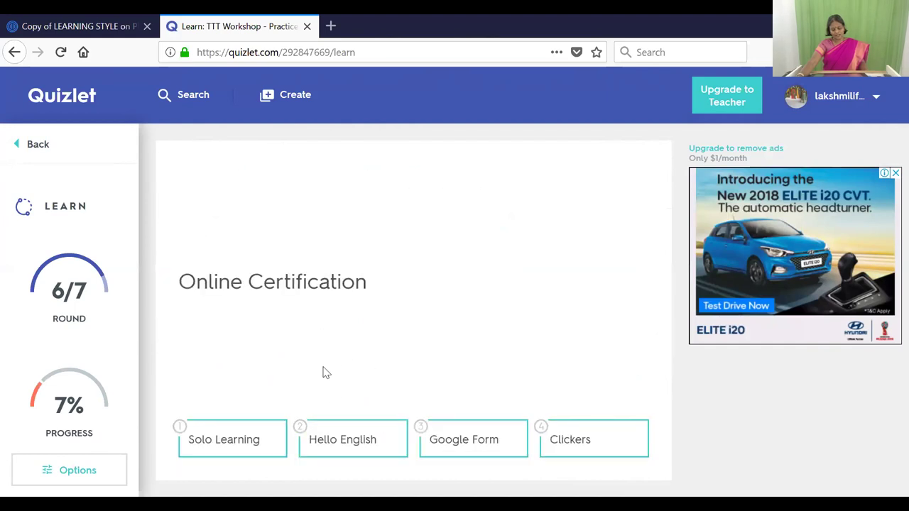
pyautogui.click(218, 442)
pyautogui.click(395, 456)
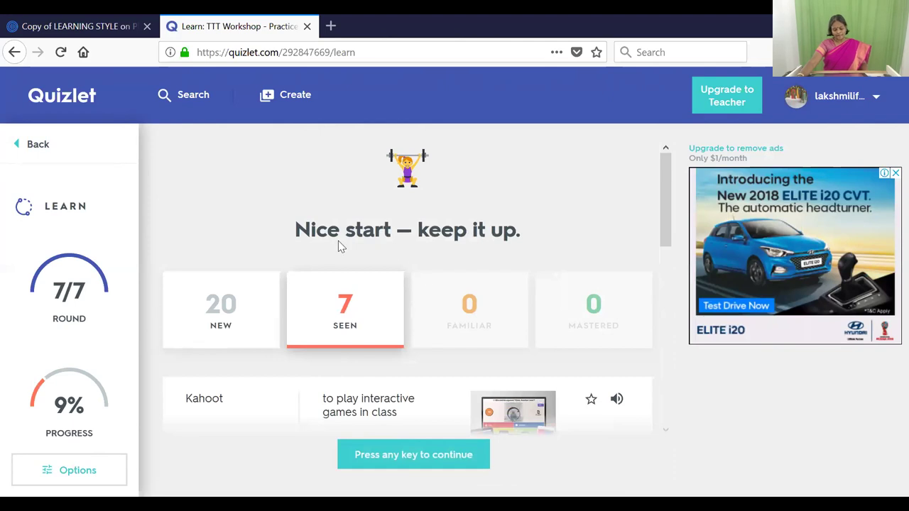
pyautogui.click(407, 455)
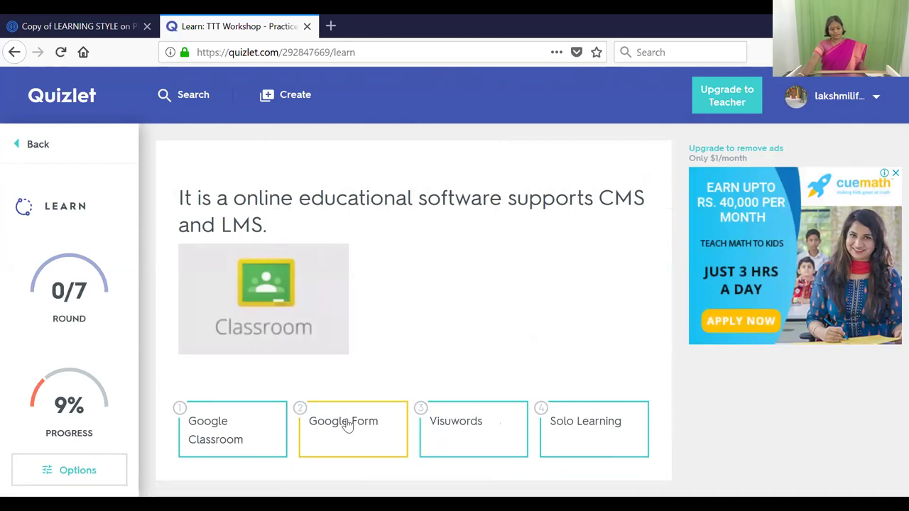
# Answer the CMS and LMS software question with Google Classroom and the written Assessment question with Google Form
pyautogui.click(249, 434)
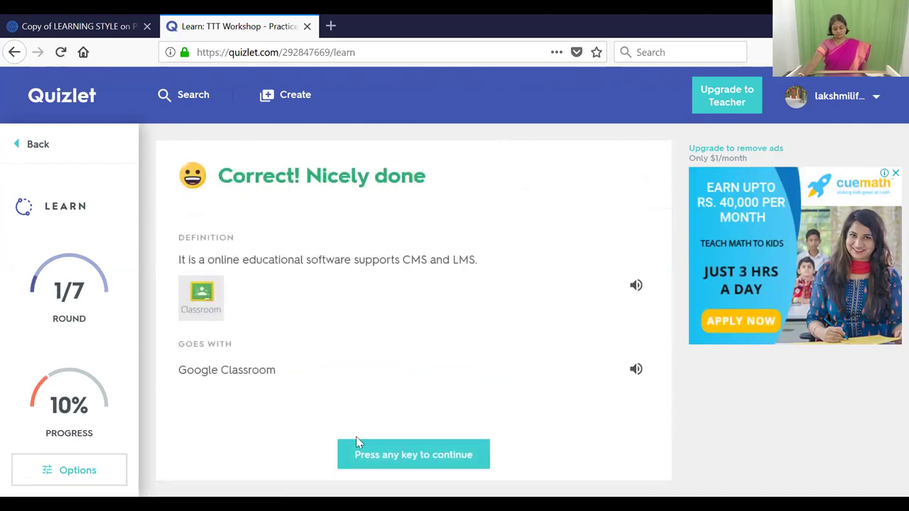
pyautogui.click(361, 458)
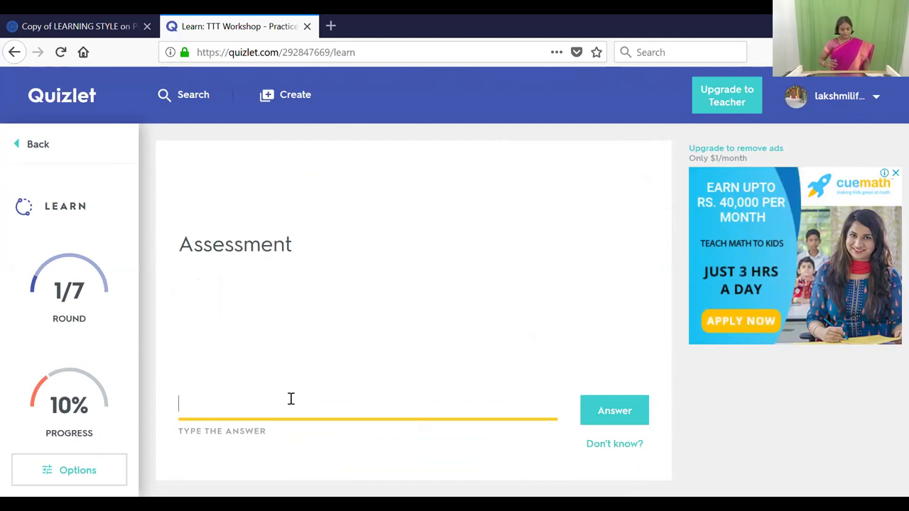
pyautogui.write('Google Form')
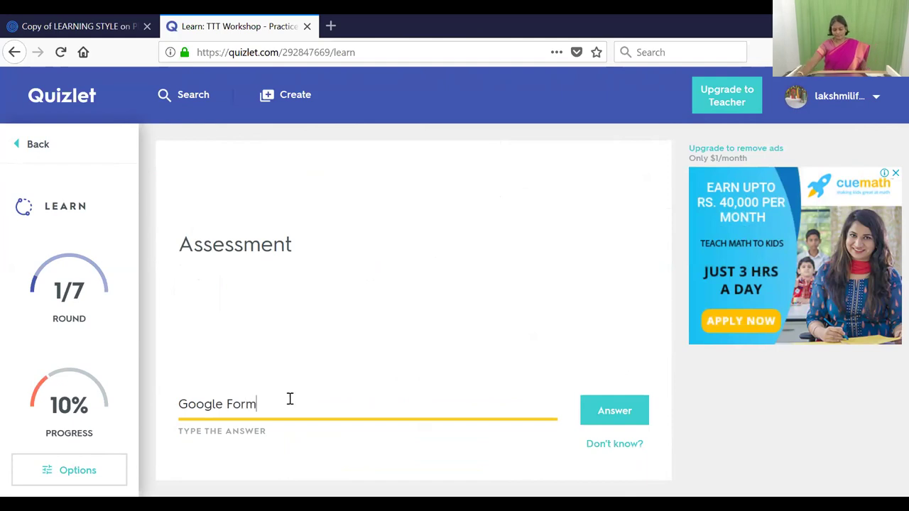
pyautogui.click(627, 416)
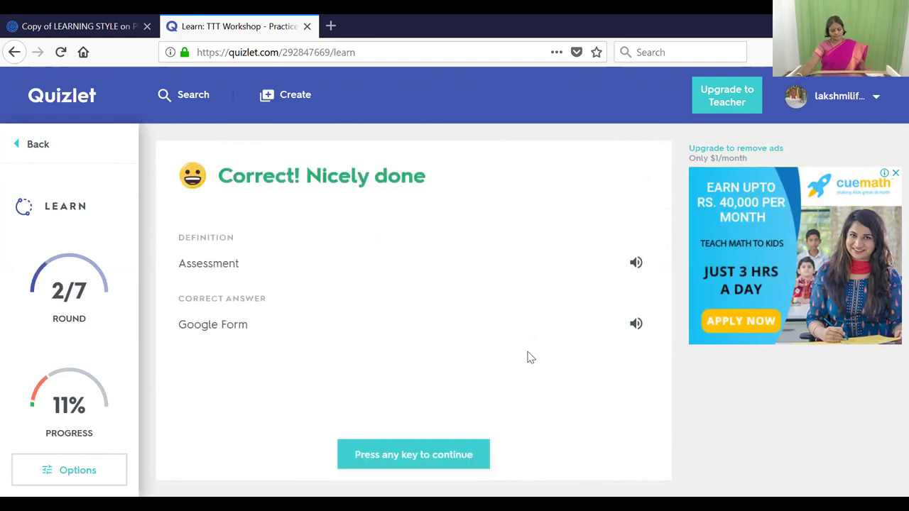
pyautogui.click(395, 456)
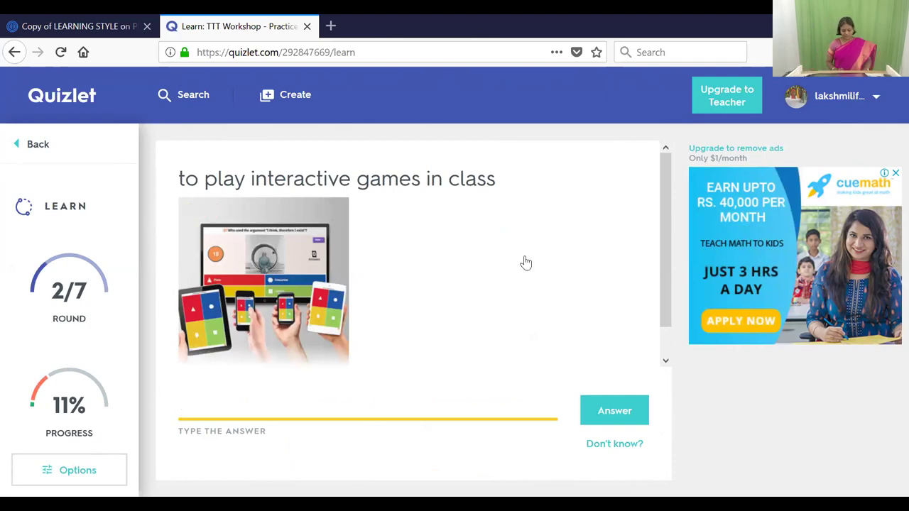
# Submit the written answers Kahoot for playing interactive games in class and Viva Video for Video Editing
pyautogui.write('Kahoot')
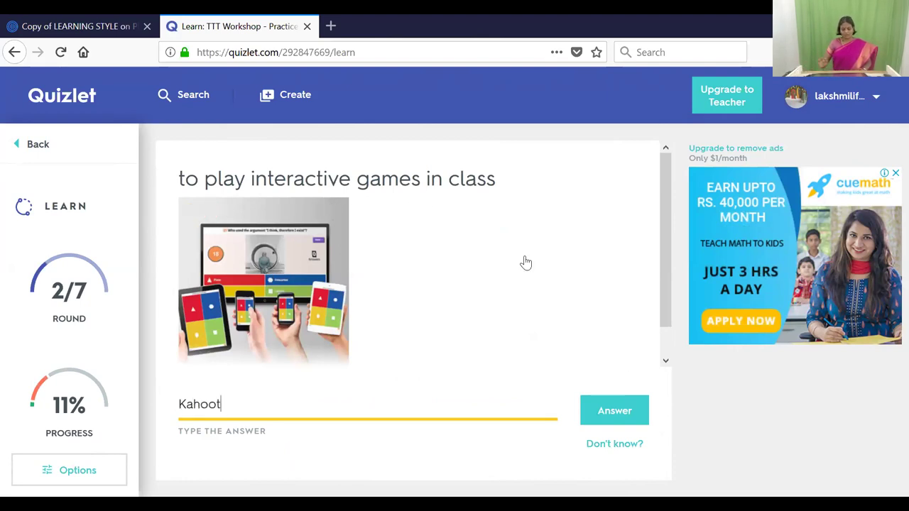
pyautogui.click(598, 410)
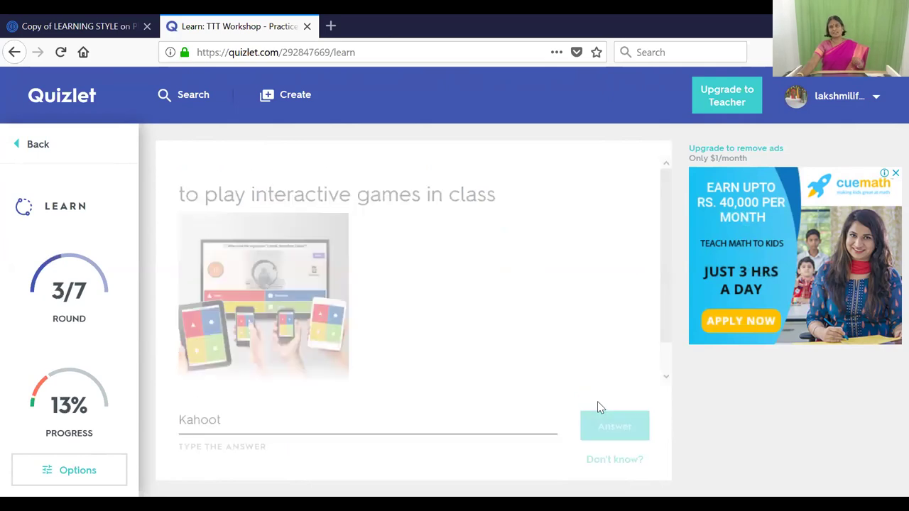
pyautogui.click(462, 456)
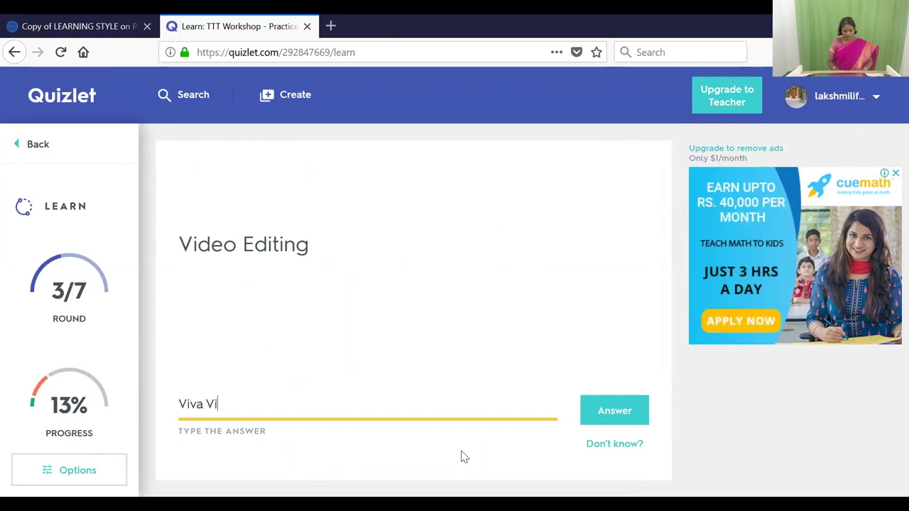
pyautogui.write('Viva Video')
pyautogui.click(631, 424)
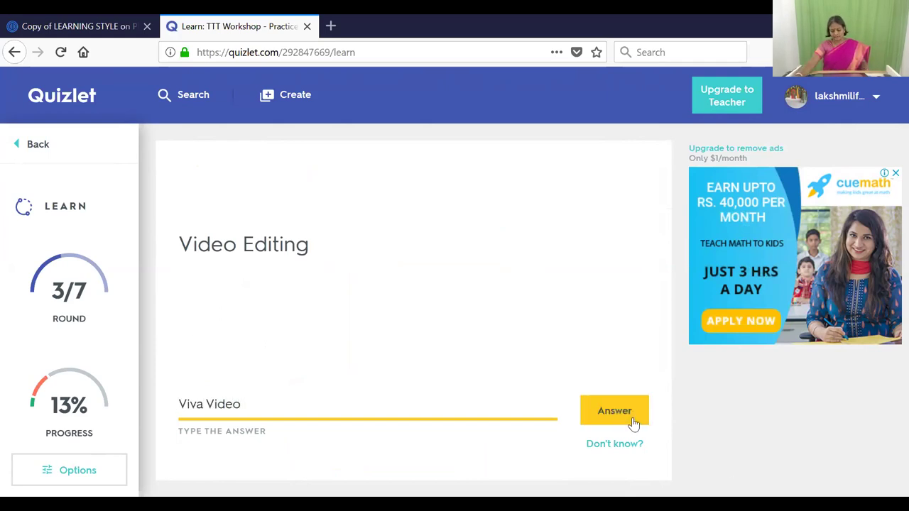
pyautogui.click(452, 453)
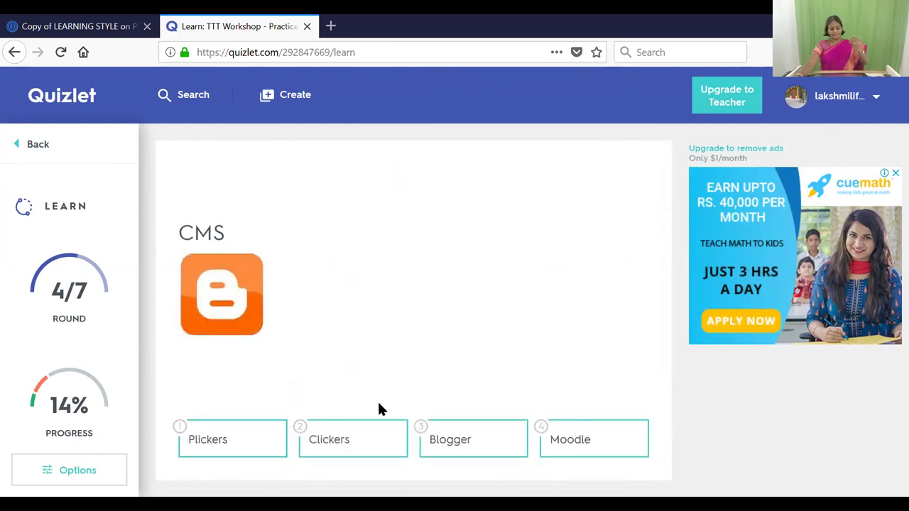
# Choose Blogger for the CMS question and submit Tabulea as the written answer for Data Analytics
pyautogui.click(462, 445)
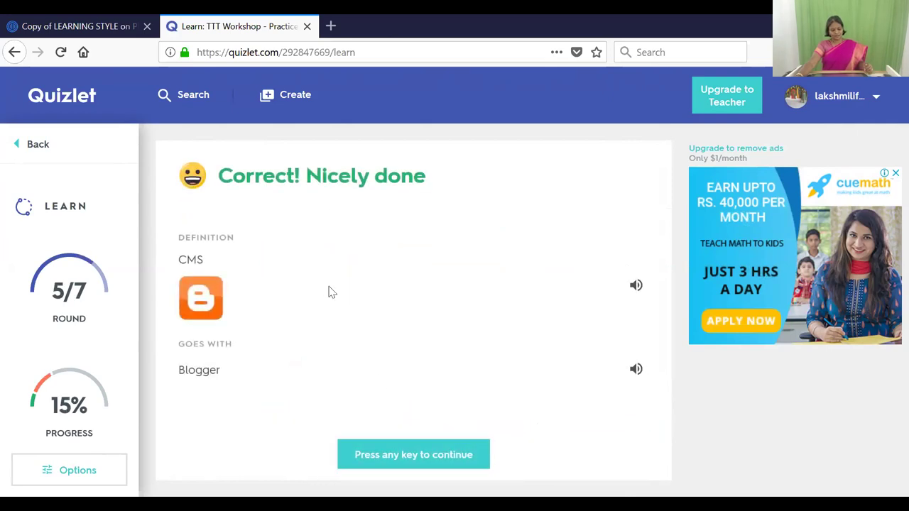
pyautogui.click(357, 450)
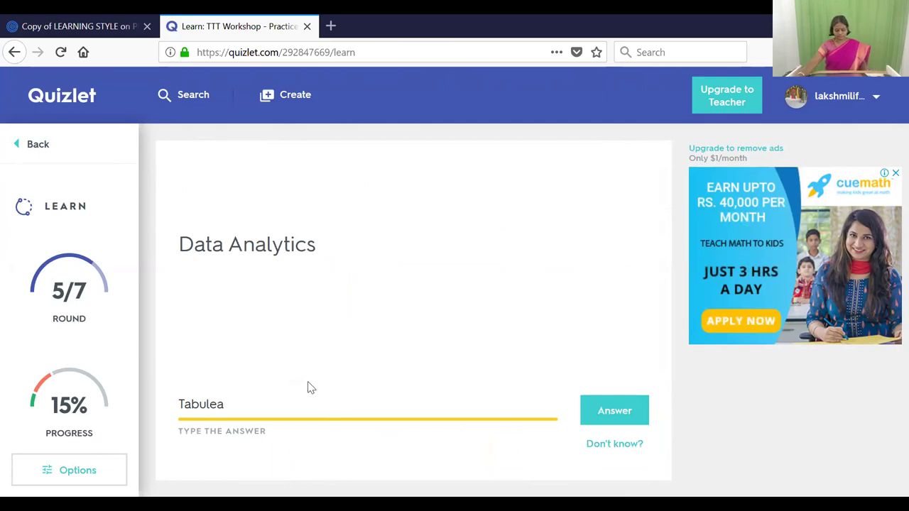
pyautogui.click(623, 410)
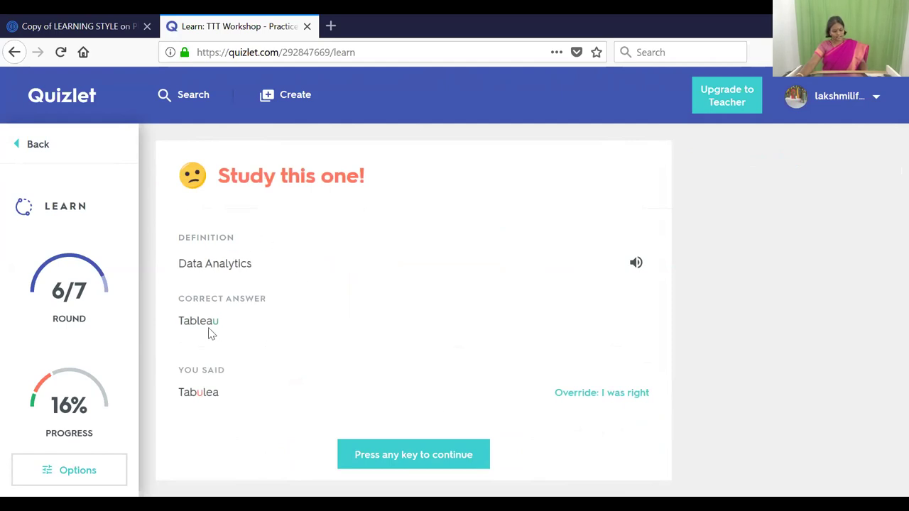
pyautogui.click(385, 460)
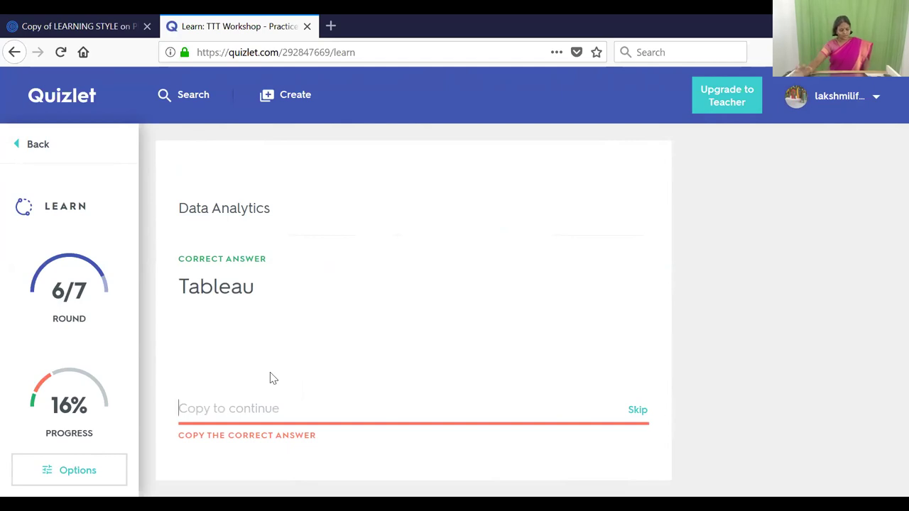
# Copy the correct answer Tableau for Data Analytics and choose Edmodo for School stakeholder collaboration
pyautogui.write('Tab')
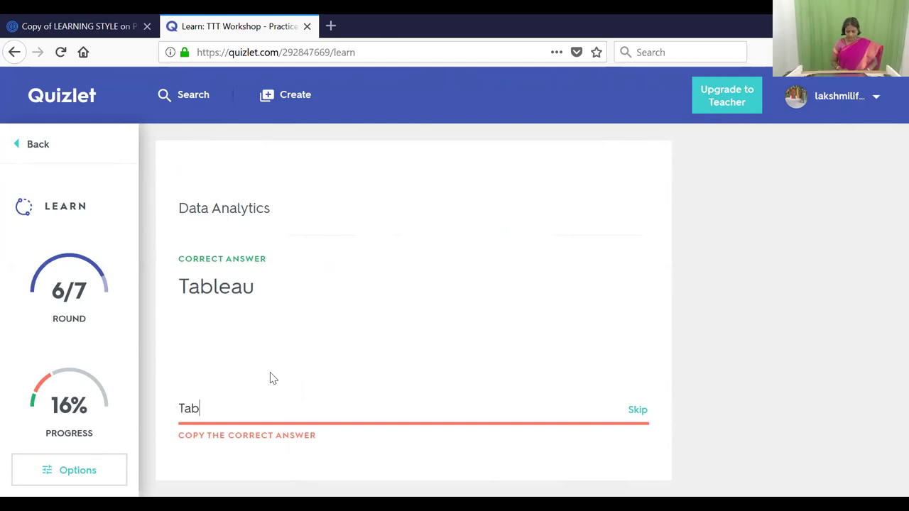
pyautogui.write('leau')
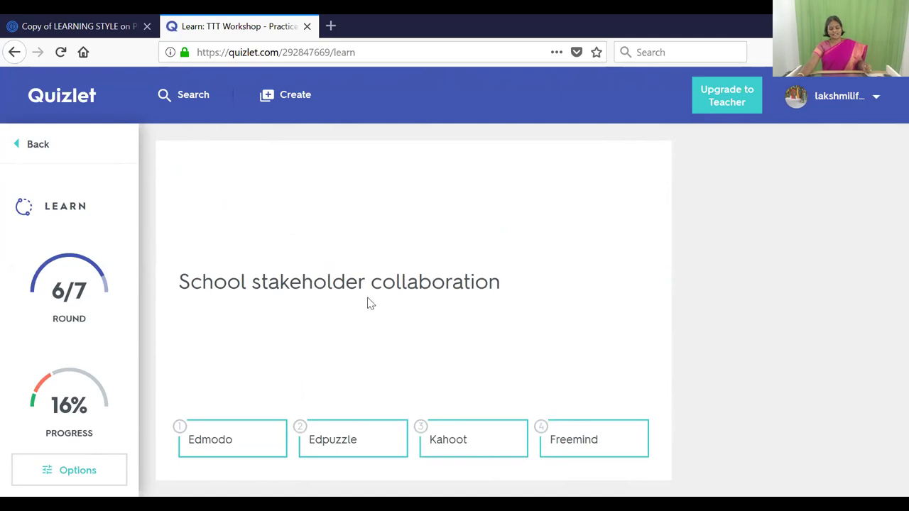
pyautogui.click(220, 446)
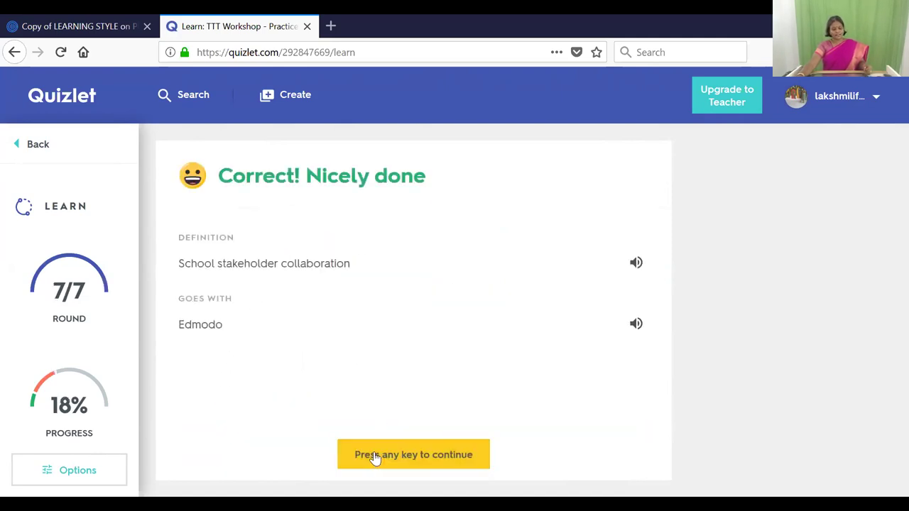
# Leave Learn mode, reopen the TTT Workshop - Practice Set from the latest activity, and start its Write mode
pyautogui.click(81, 102)
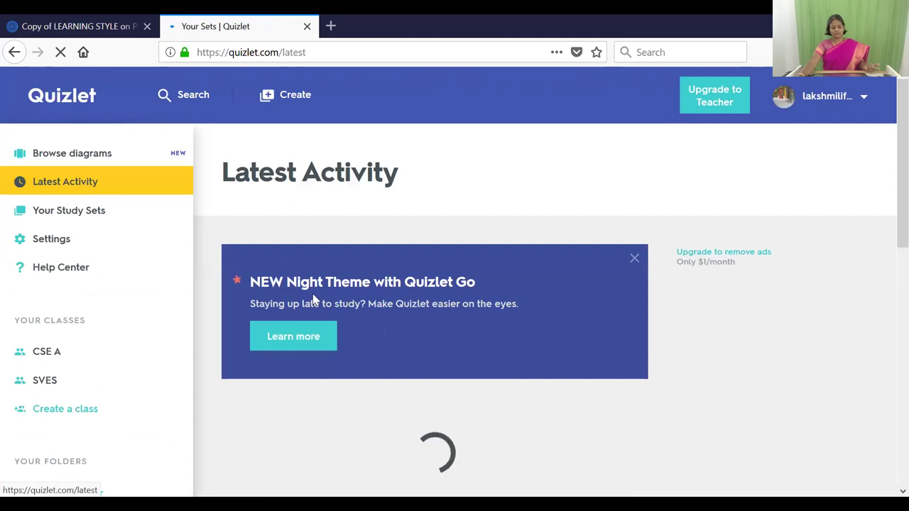
pyautogui.scroll(-3, 330, 393)
pyautogui.click(320, 240)
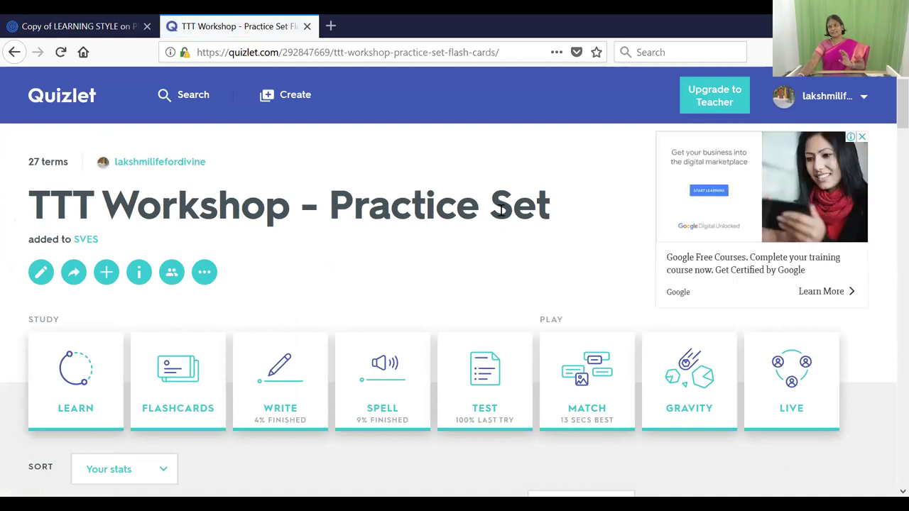
pyautogui.click(288, 370)
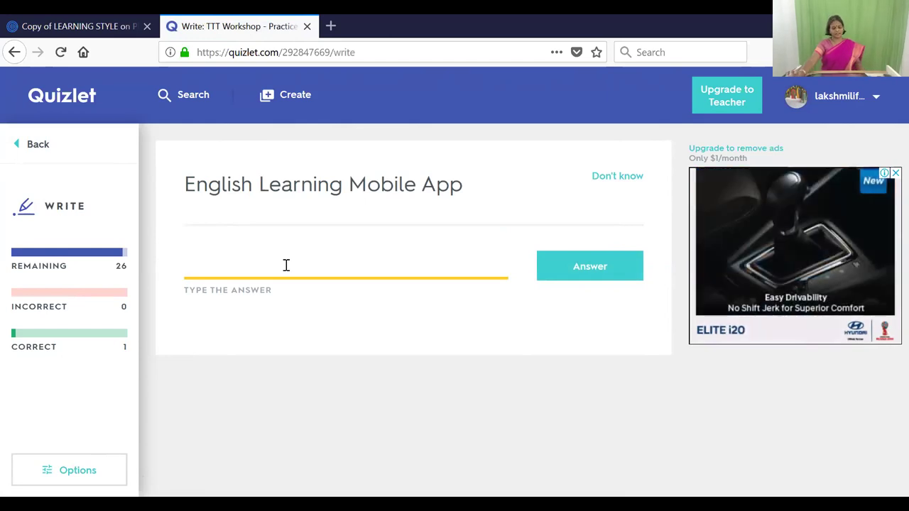
# Answer the Write prompts with Hello English for English Learning Mobile App and Tableau for Data Analytics
pyautogui.write('Hello English')
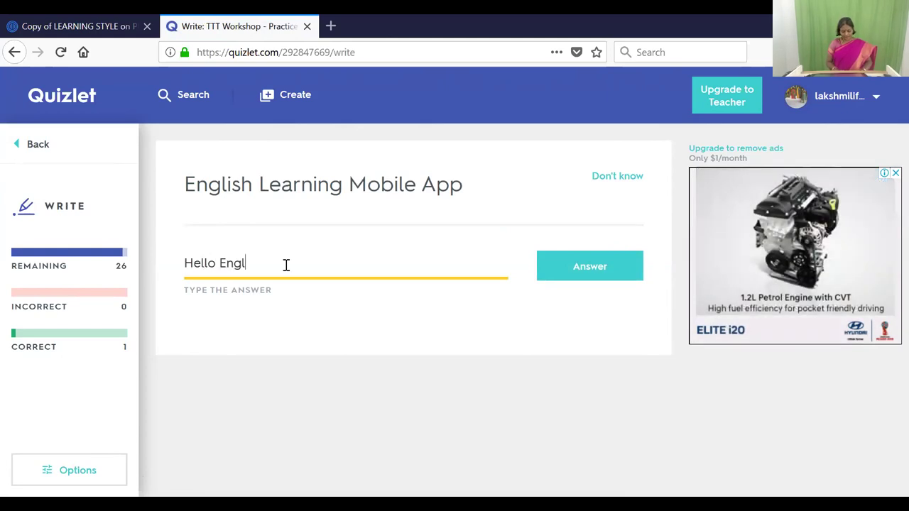
pyautogui.click(582, 266)
pyautogui.click(380, 375)
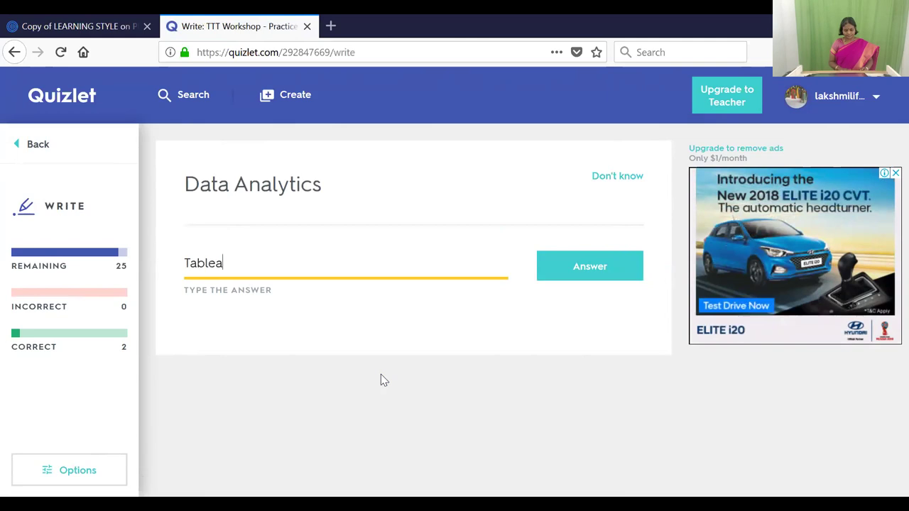
pyautogui.click(560, 265)
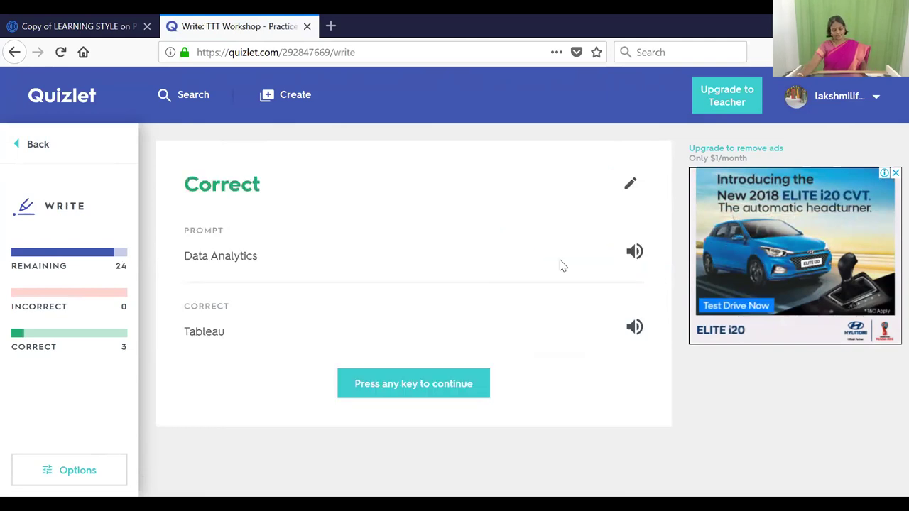
pyautogui.click(422, 383)
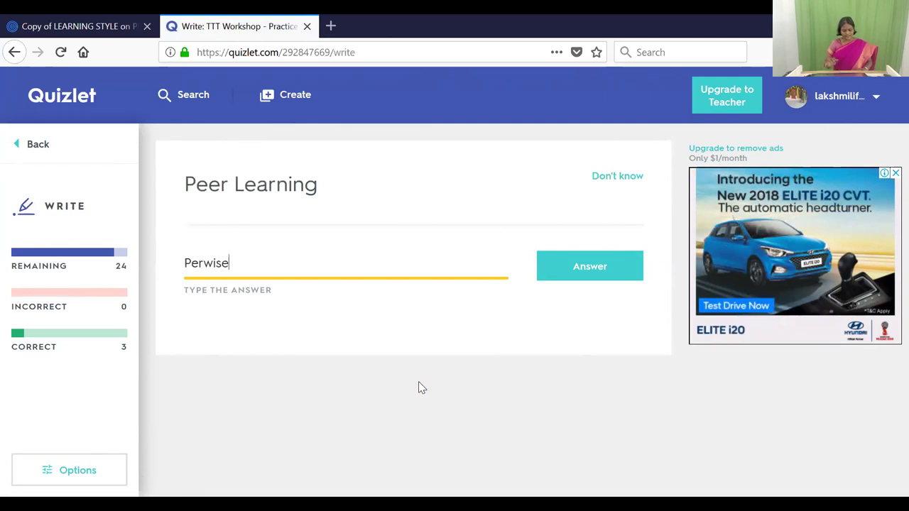
# Correct the spelling of the Peer Learning answer to Peerwise, submit it and continue to the next prompt
pyautogui.click(197, 262)
pyautogui.write('e')
pyautogui.click(554, 265)
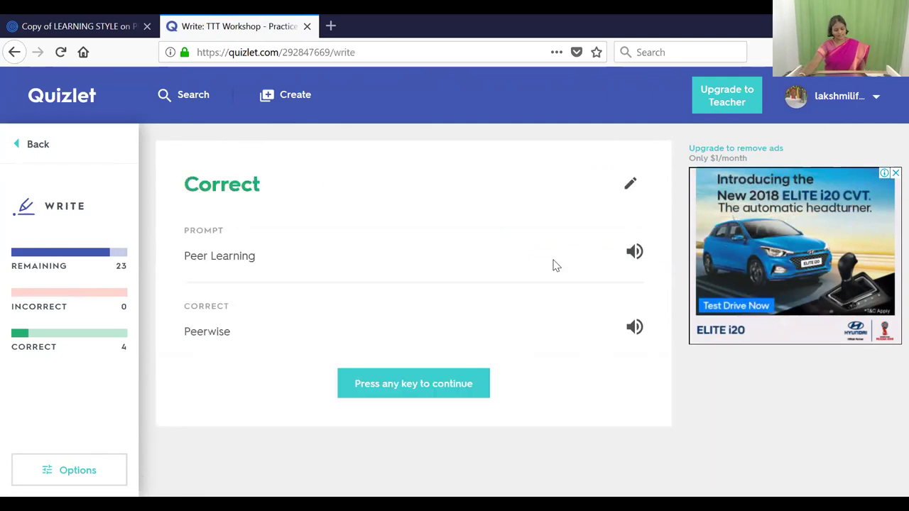
pyautogui.click(423, 387)
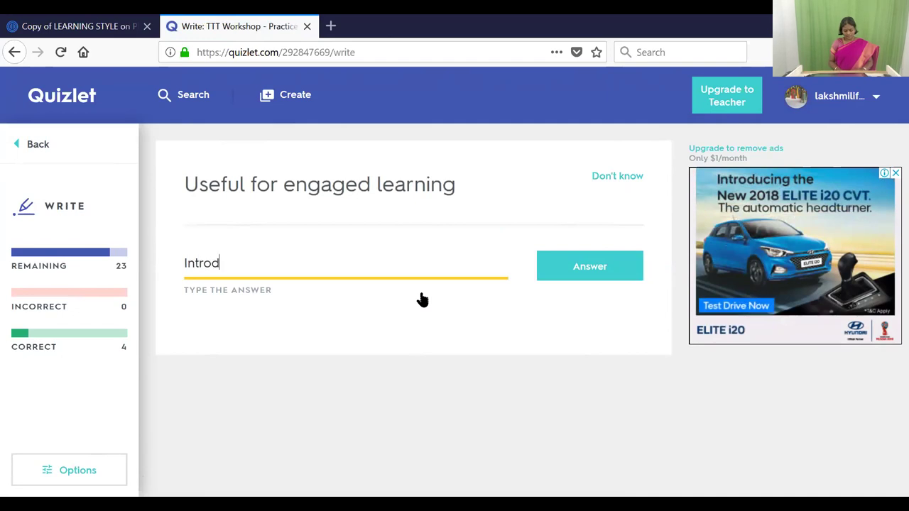
# Answer the Write prompts with Introduction to Flipped Classroom for Useful for engaged learning and Plickers for Instantaneous Assessment
pyautogui.write('Introduction to F')
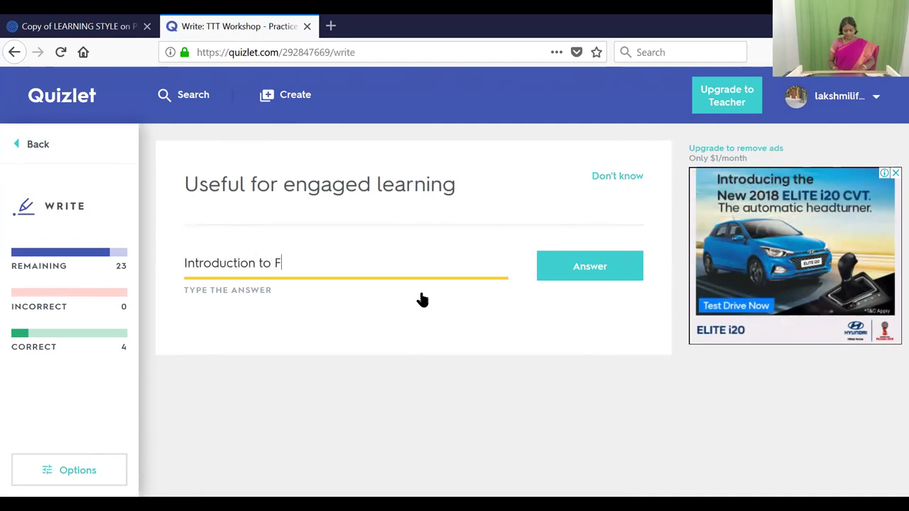
pyautogui.write('lipped Classroom')
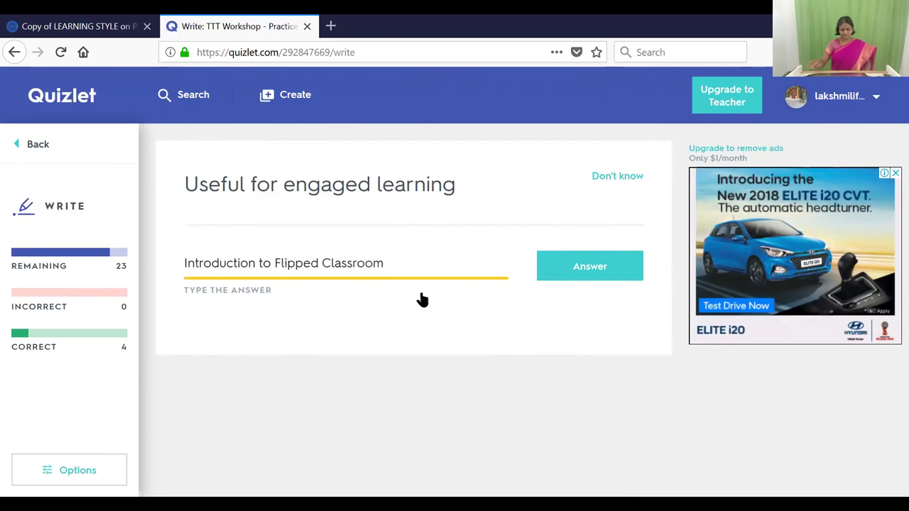
pyautogui.click(565, 274)
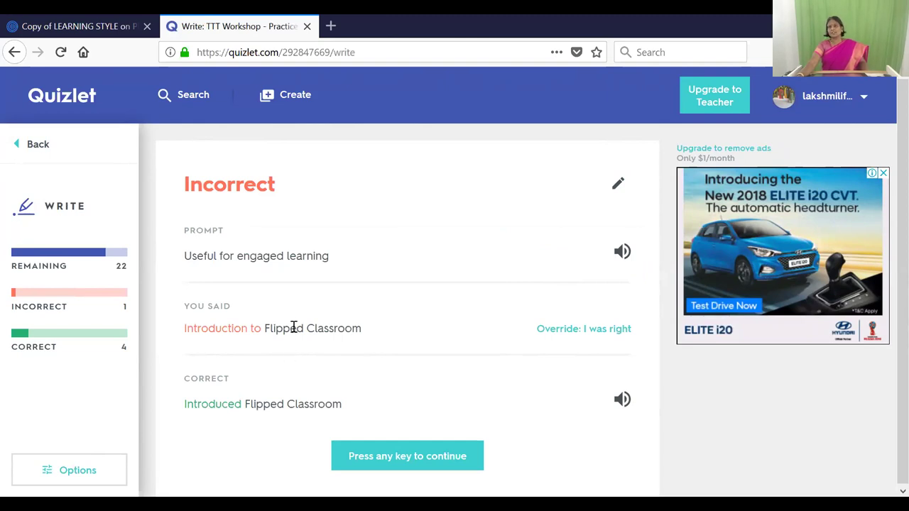
pyautogui.click(358, 459)
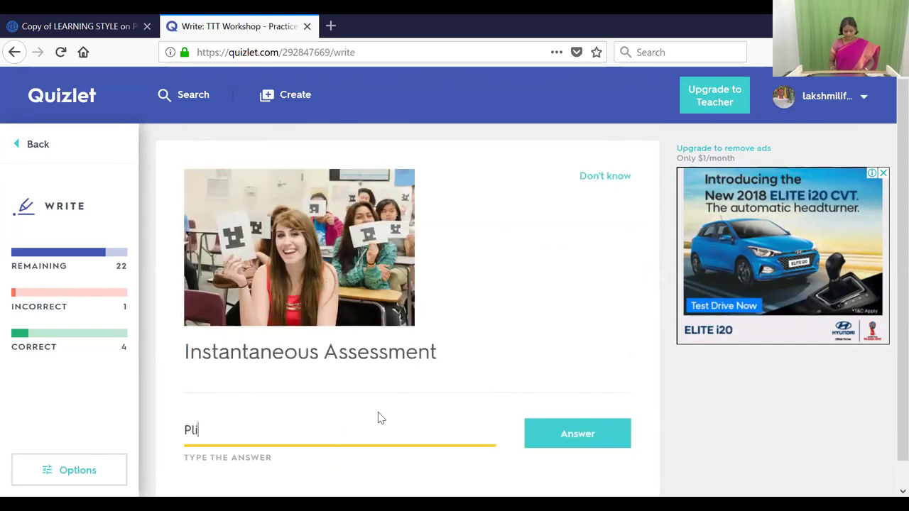
pyautogui.click(571, 434)
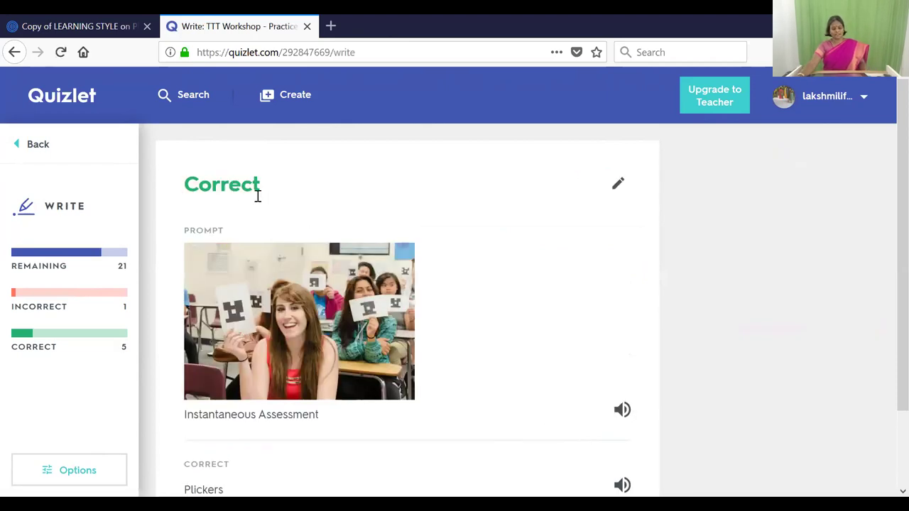
# Leave Write mode, reopen the TTT Workshop - Practice Set from the latest activity, and start its Spell mode
pyautogui.click(66, 105)
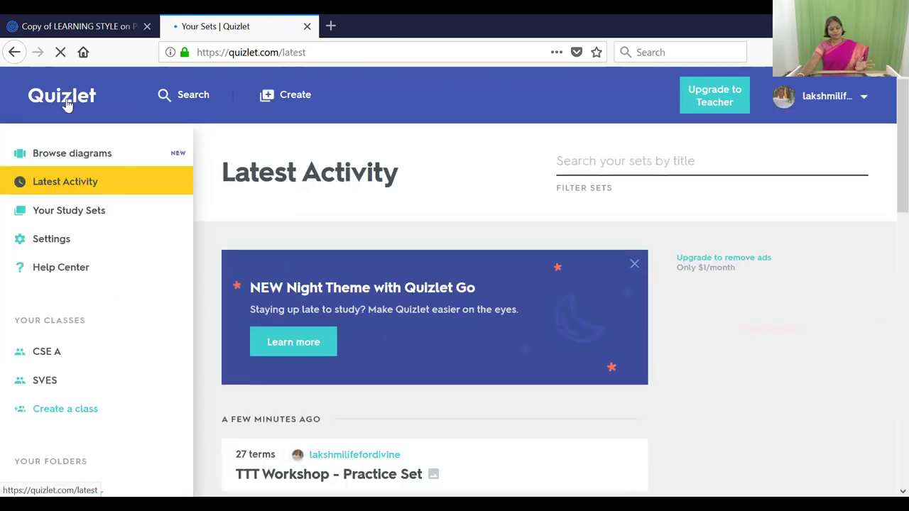
pyautogui.scroll(-3, 330, 254)
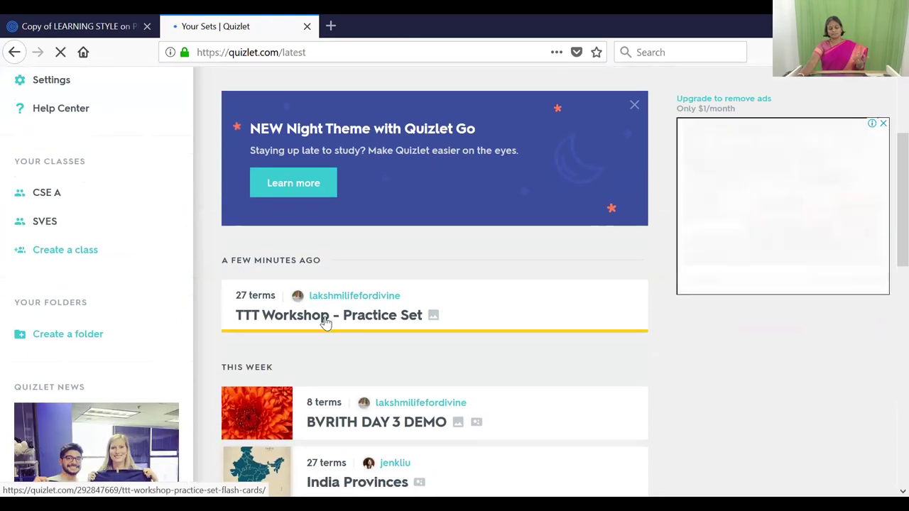
pyautogui.click(326, 322)
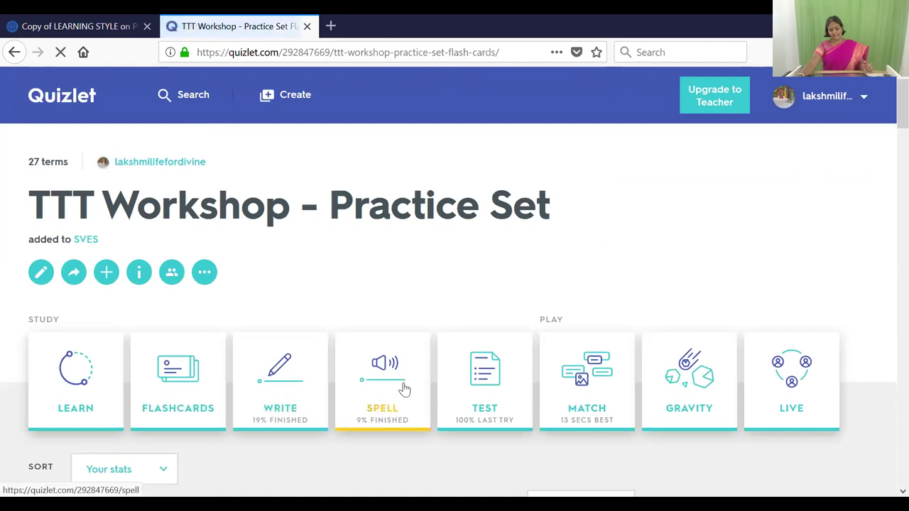
pyautogui.click(402, 387)
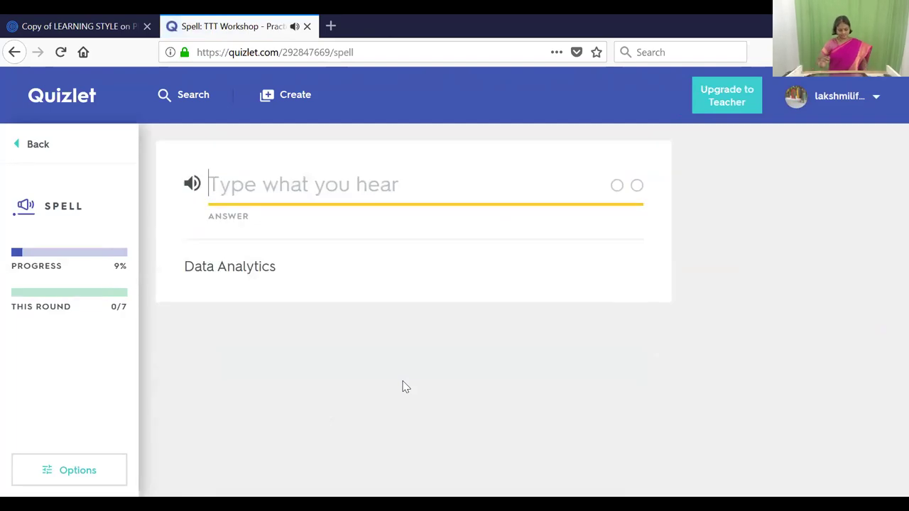
# Spell Tableau for the Data Analytics prompt and Hello English for the English Learning Mobile App prompt, submitting each answer
pyautogui.write('Tableau')
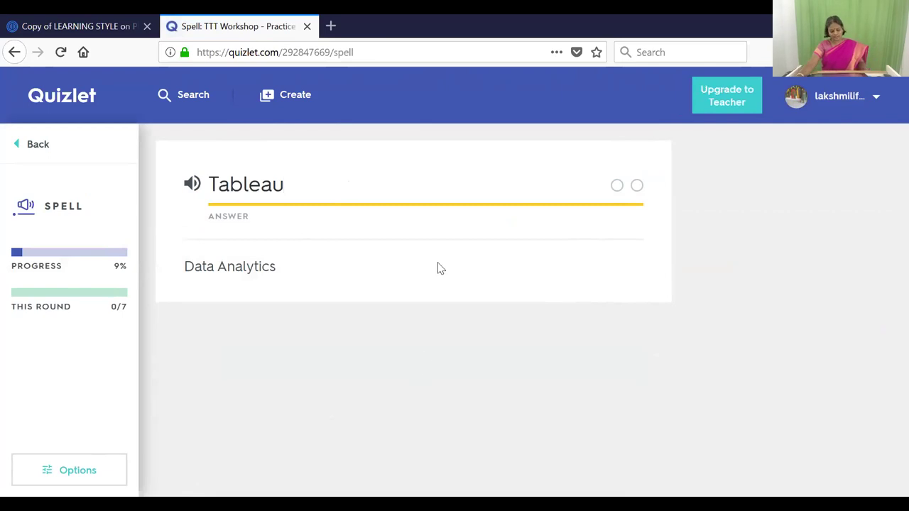
pyautogui.press('Return')
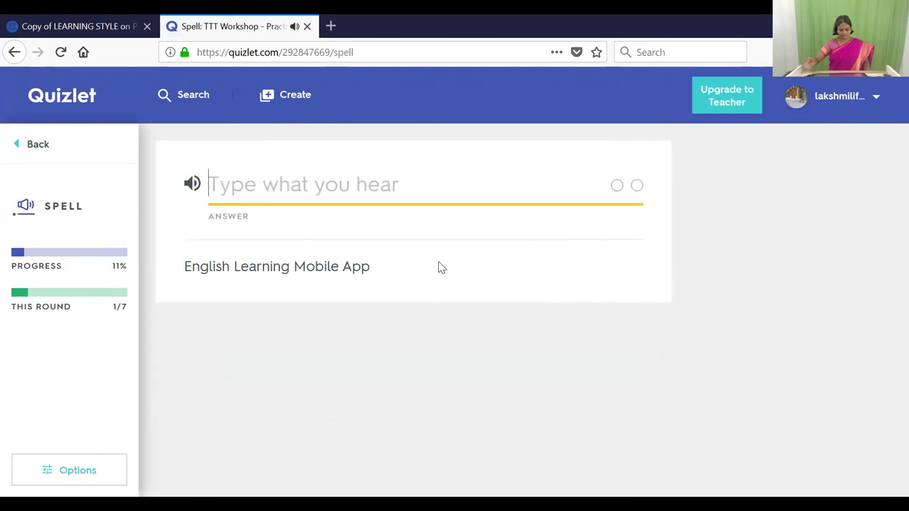
pyautogui.write('Hello ')
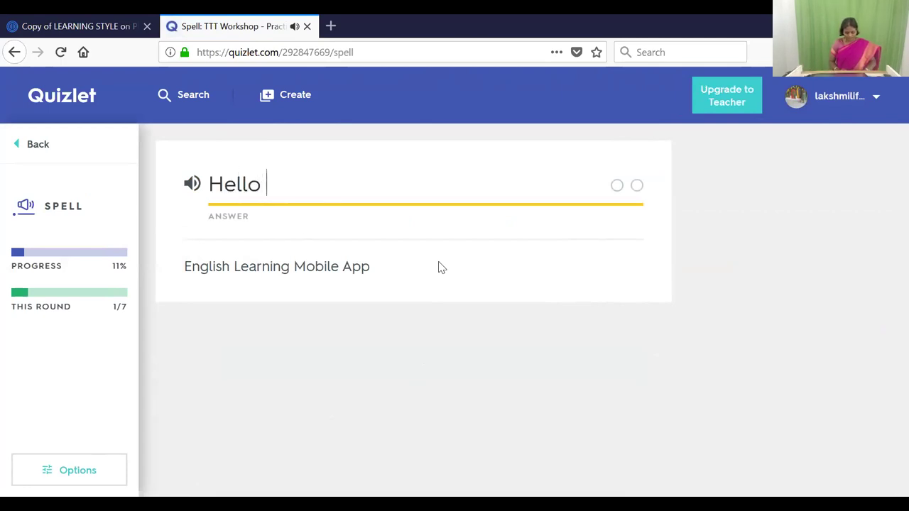
pyautogui.write('English')
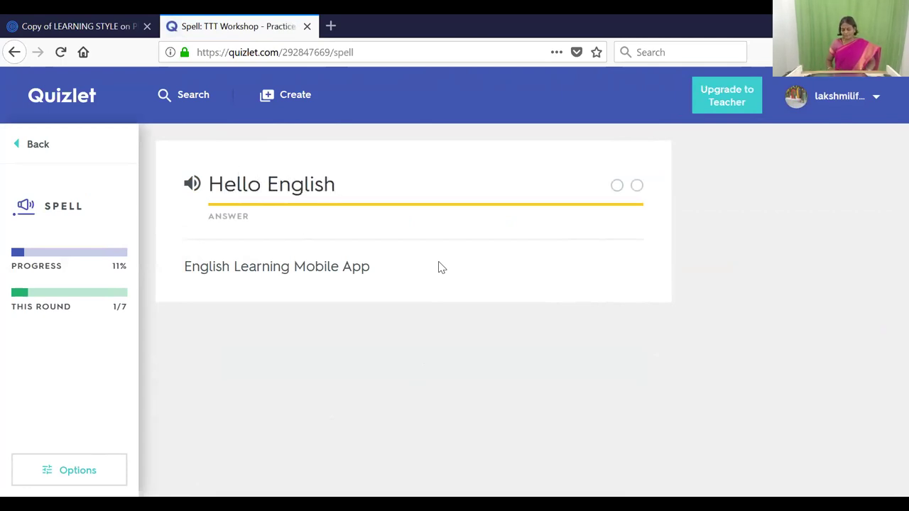
pyautogui.press('Return')
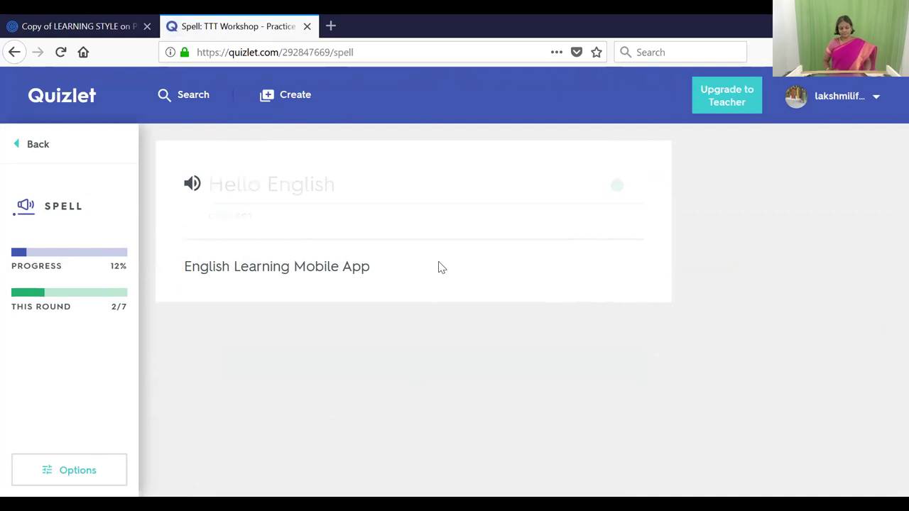
# Spell Pinterest for the Visual Gallery prompt and Google Classroom for the CMS and LMS educational software prompt
pyautogui.write('Pinterest')
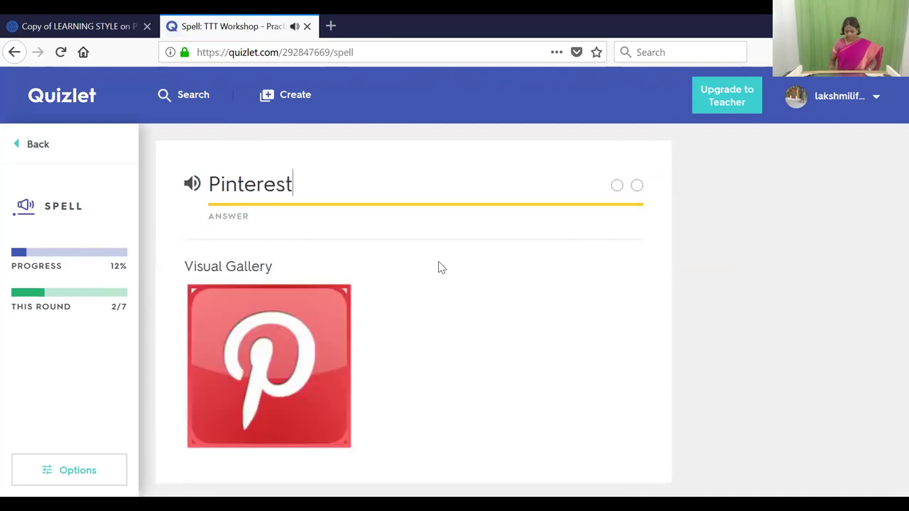
pyautogui.press('Return')
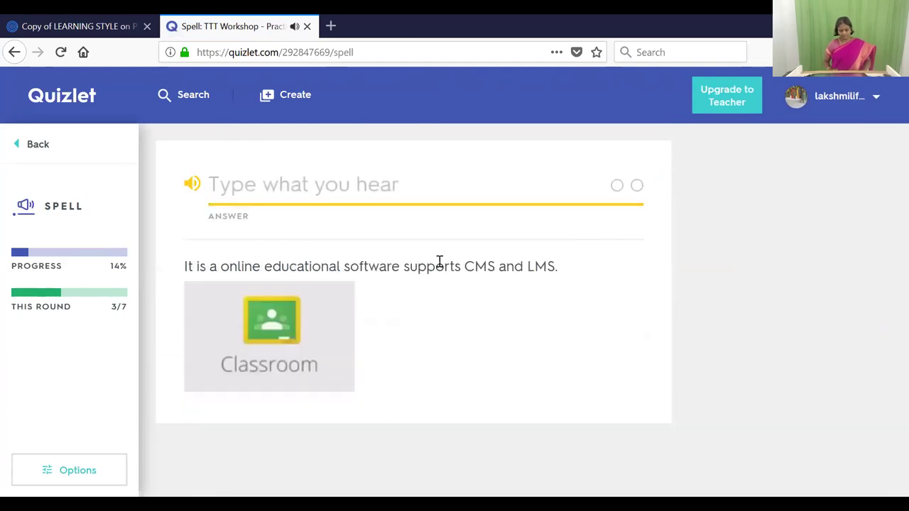
pyautogui.write('Google')
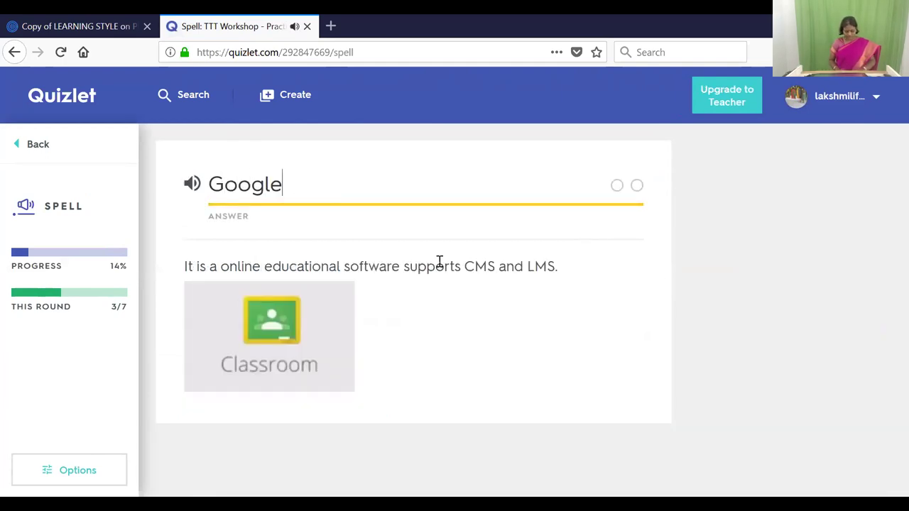
pyautogui.write(' Classroom')
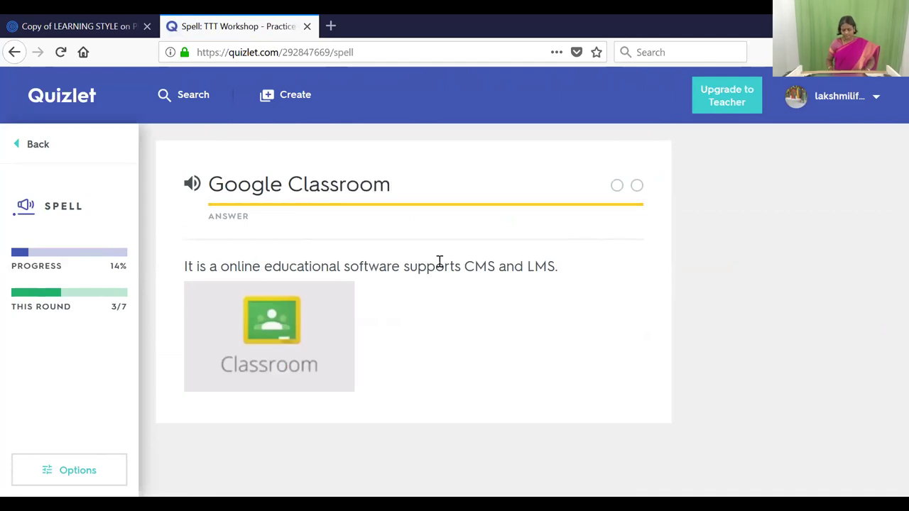
pyautogui.press('Return')
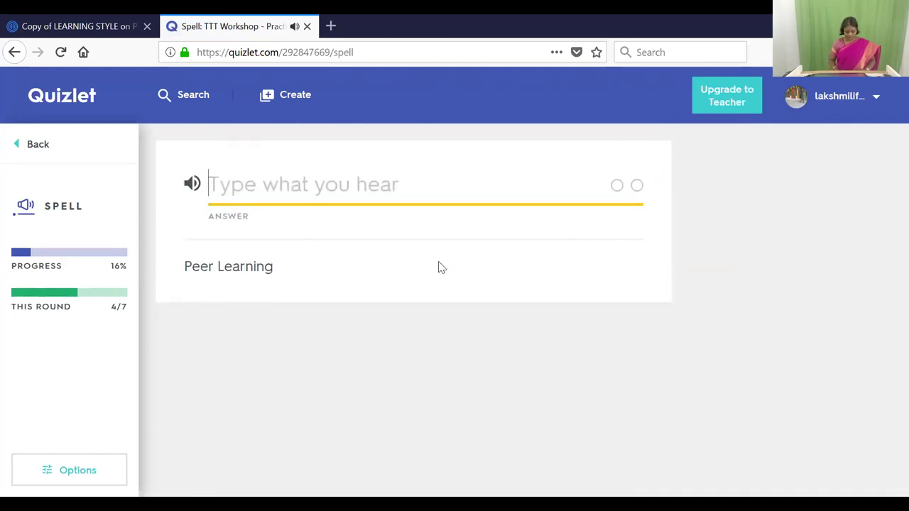
# Finish the Spell round with Peerwise for Peer Learning, Raptor for Visual Programming Tool and Plickers for Instantaneous Assessment
pyautogui.write('Peerwise')
pyautogui.press('Return')
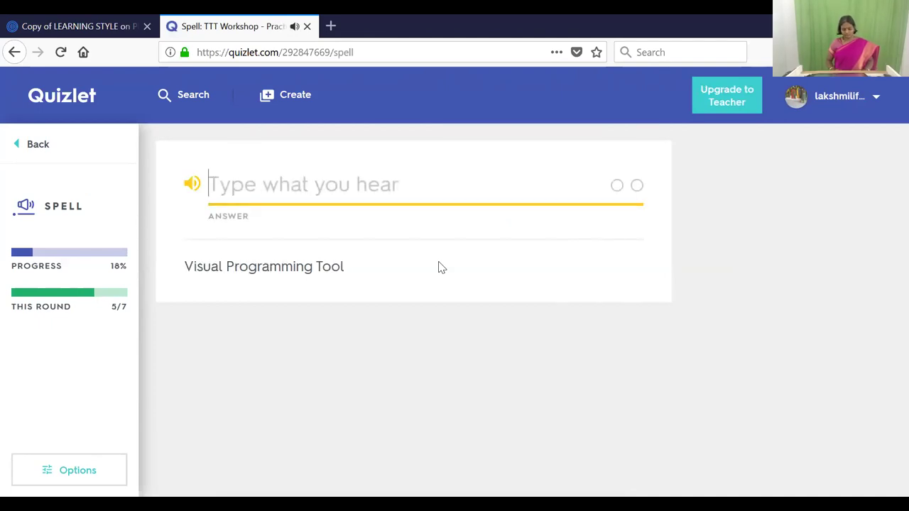
pyautogui.write('Raptor')
pyautogui.press('Return')
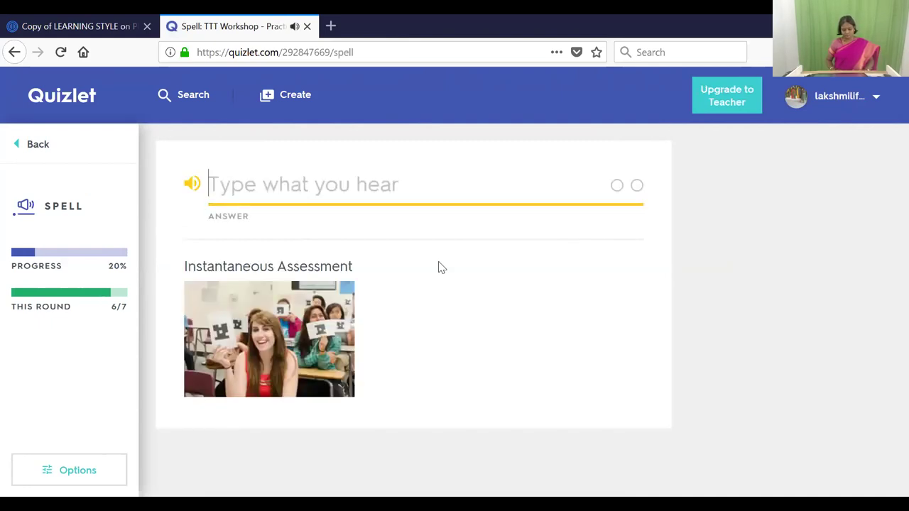
pyautogui.write('Plic')
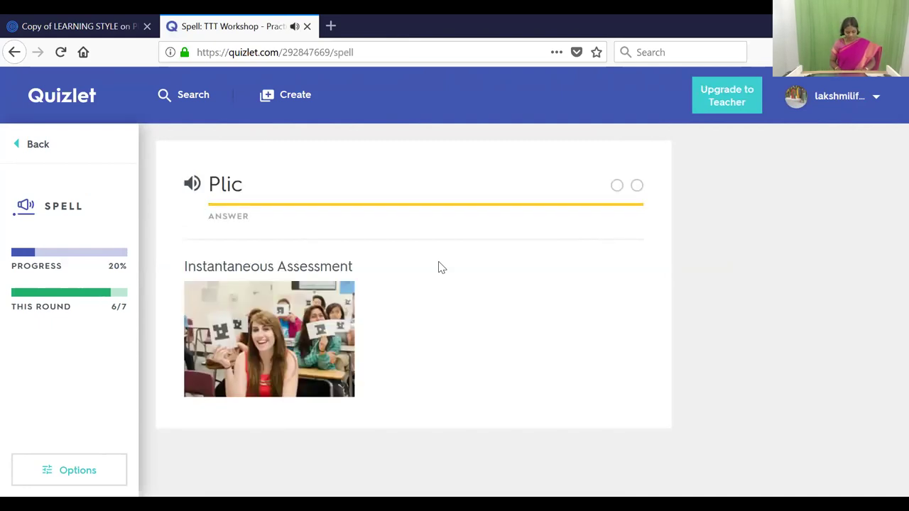
pyautogui.write('kers')
pyautogui.press('Return')
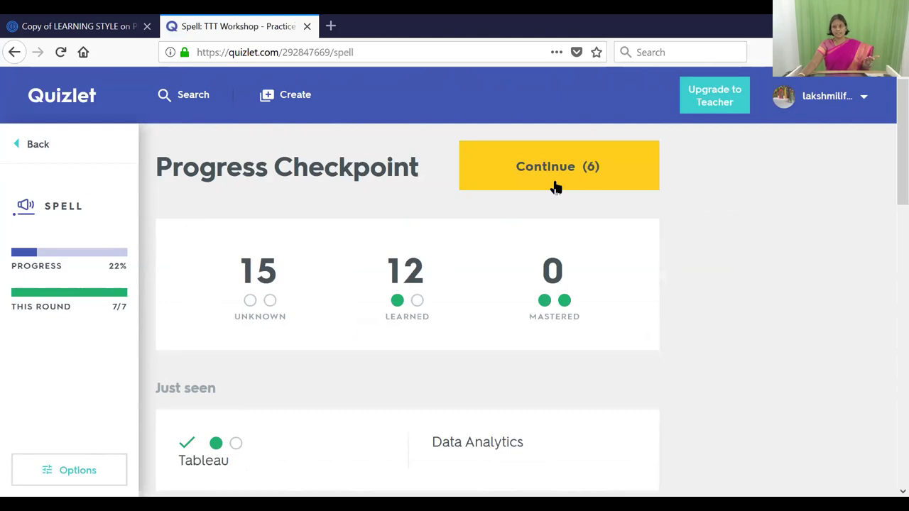
# Leave Spell mode, reopen the TTT Workshop - Practice Set from the latest activity, and start its Test mode
pyautogui.click(36, 97)
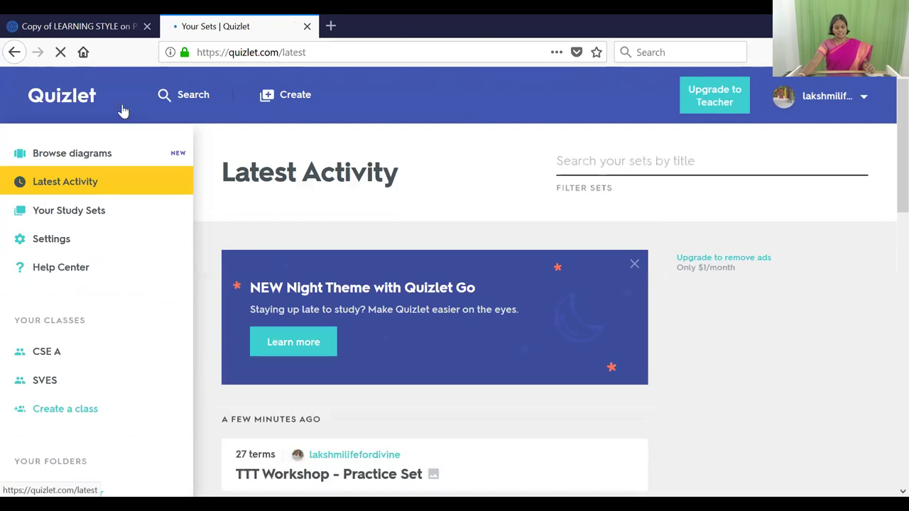
pyautogui.scroll(-3, 318, 334)
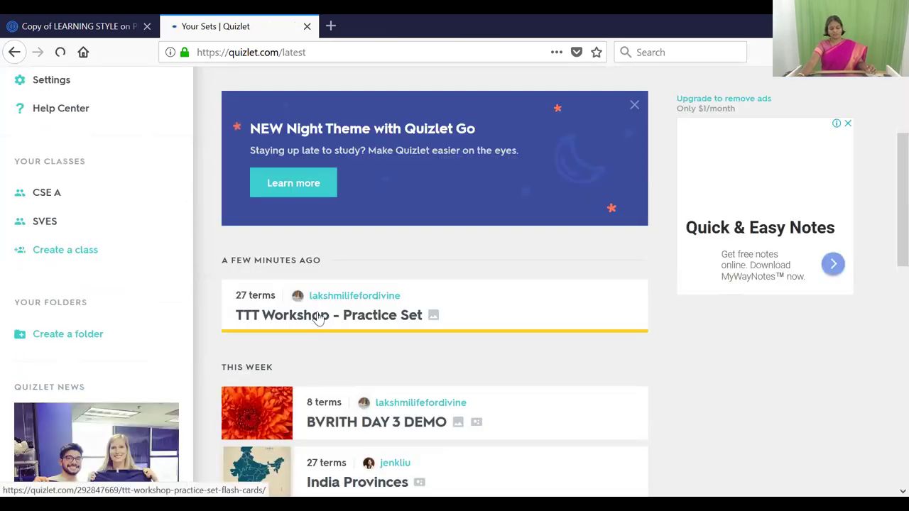
pyautogui.click(319, 317)
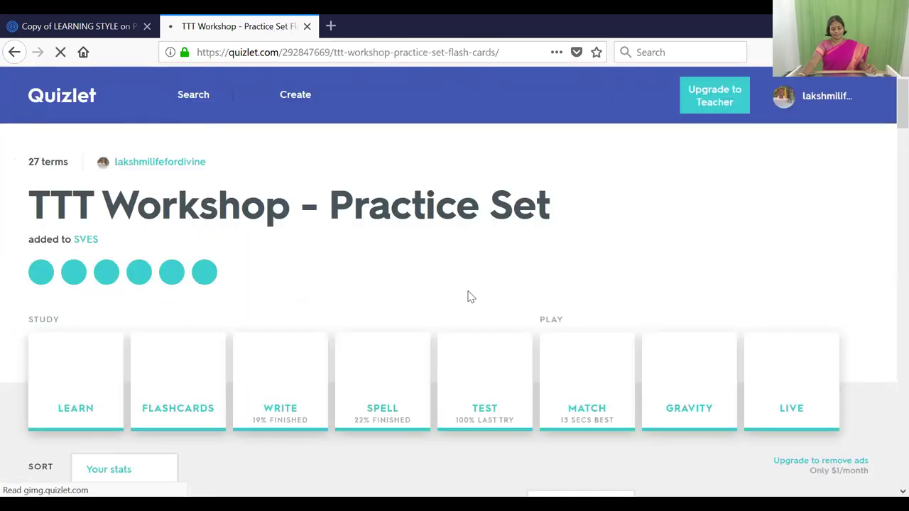
pyautogui.scroll(-2, 469, 299)
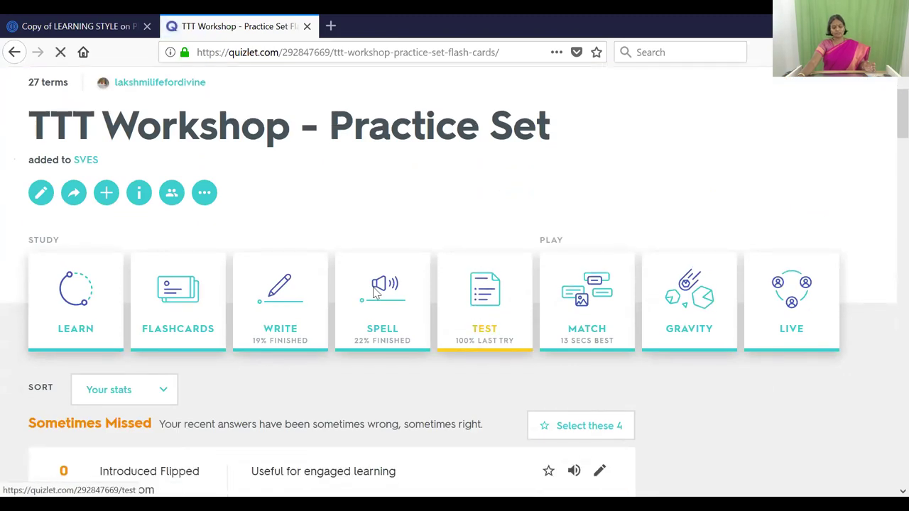
pyautogui.click(477, 299)
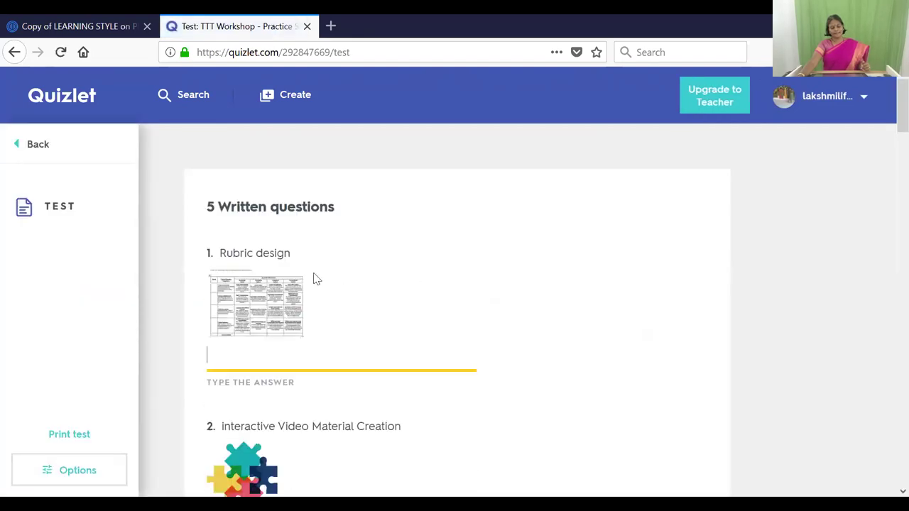
# Answer the first three written test questions with Rubistar for Rubric design, Edpuzzle for interactive video creation and Solo Learning for Online Certification
pyautogui.scroll(-2, 330, 281)
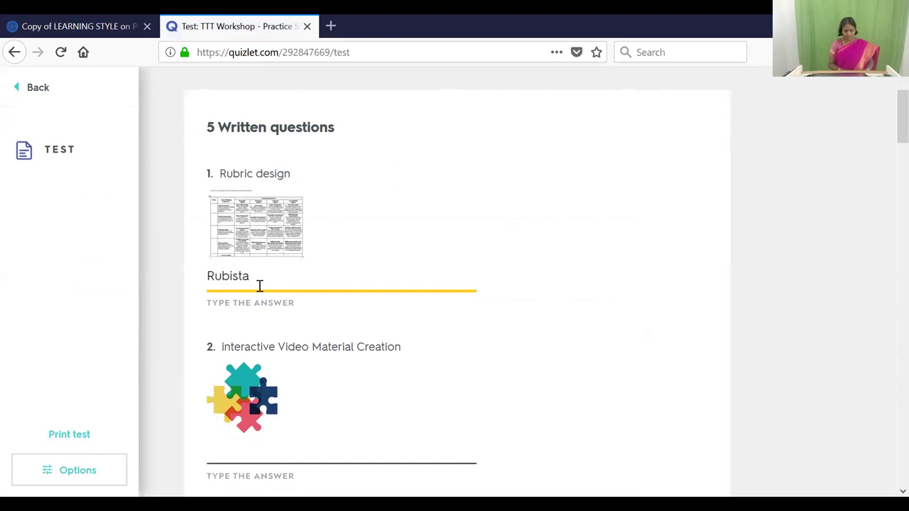
pyautogui.scroll(-4, 282, 302)
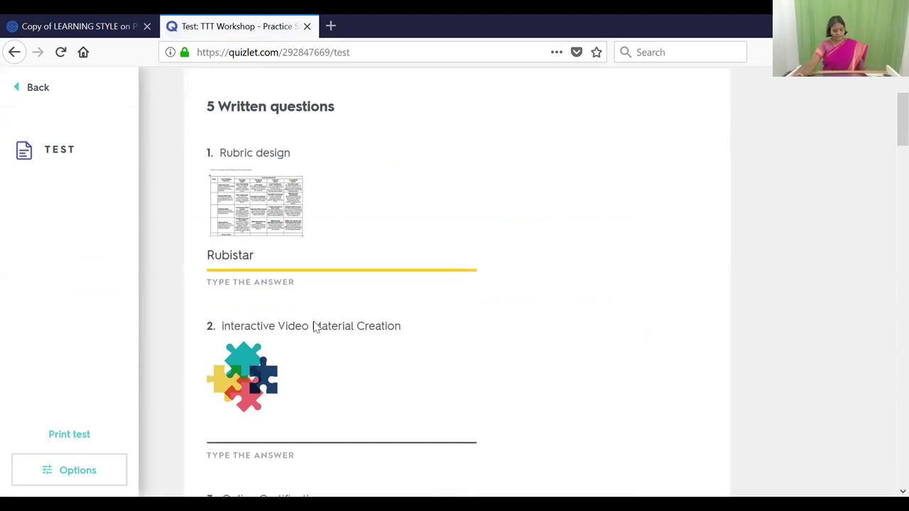
pyautogui.click(263, 292)
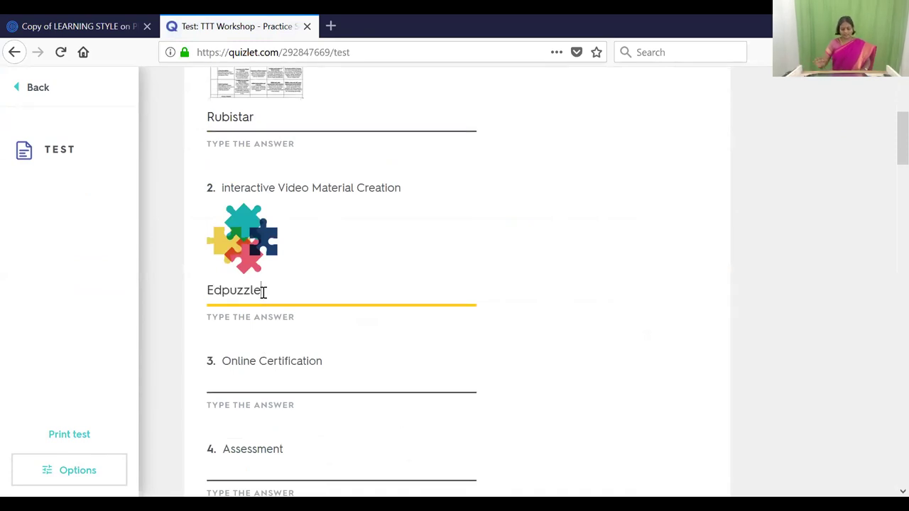
pyautogui.click(266, 377)
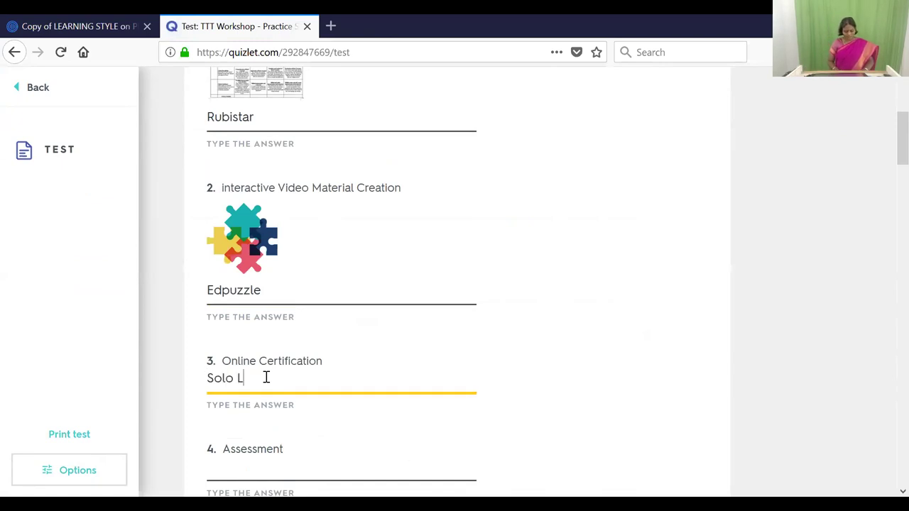
pyautogui.write('Solo Learning')
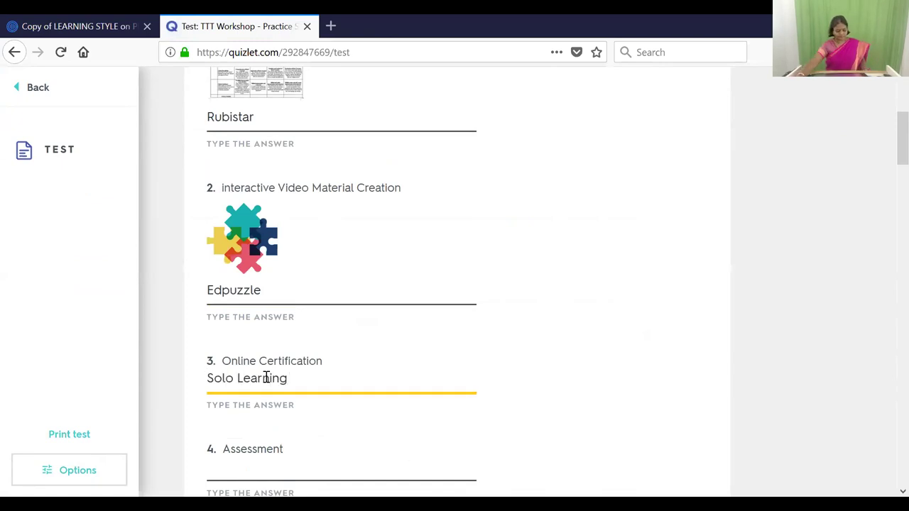
# Answer the fourth written test question, Assessment, with Google Form
pyautogui.scroll(3, 267, 377)
pyautogui.scroll(-6, 263, 235)
pyautogui.click(263, 233)
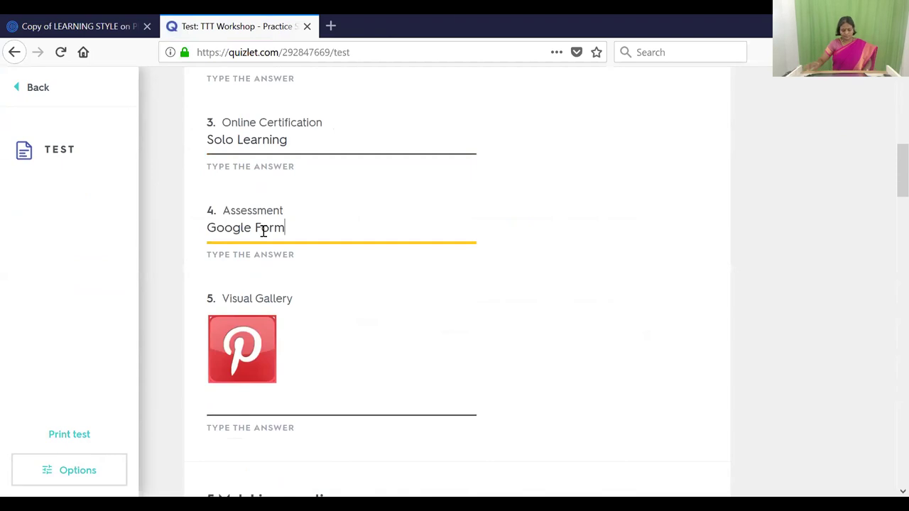
pyautogui.scroll(3, 270, 362)
pyautogui.scroll(-4, 260, 375)
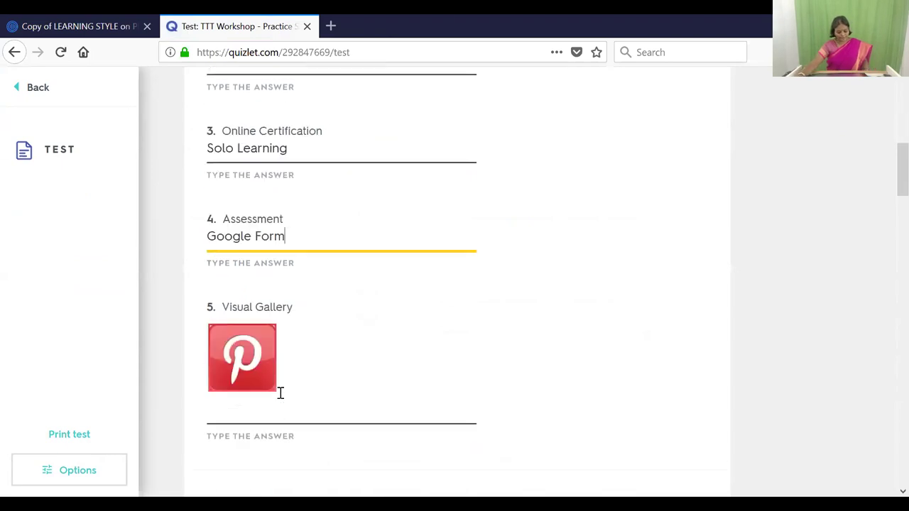
# Answer the fifth written test question, Visual Gallery, with Pinterest
pyautogui.click(265, 328)
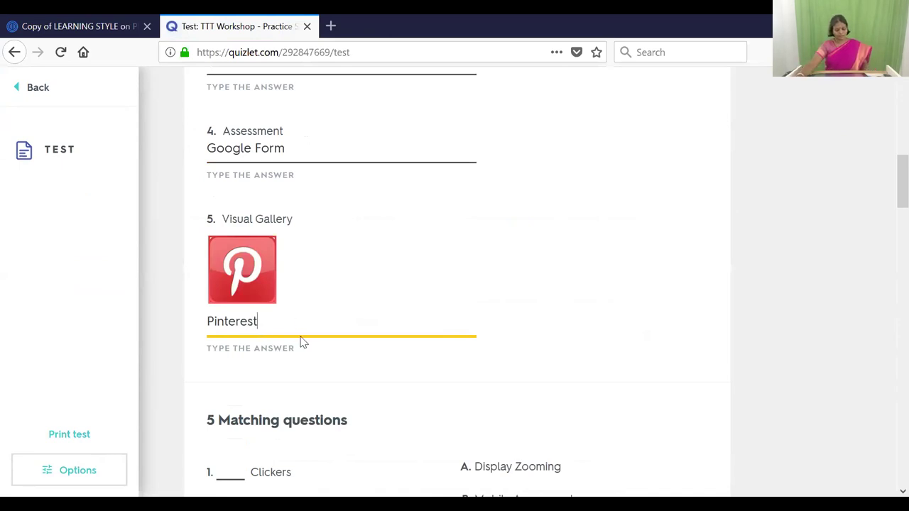
pyautogui.scroll(1, 301, 343)
pyautogui.scroll(-4, 300, 337)
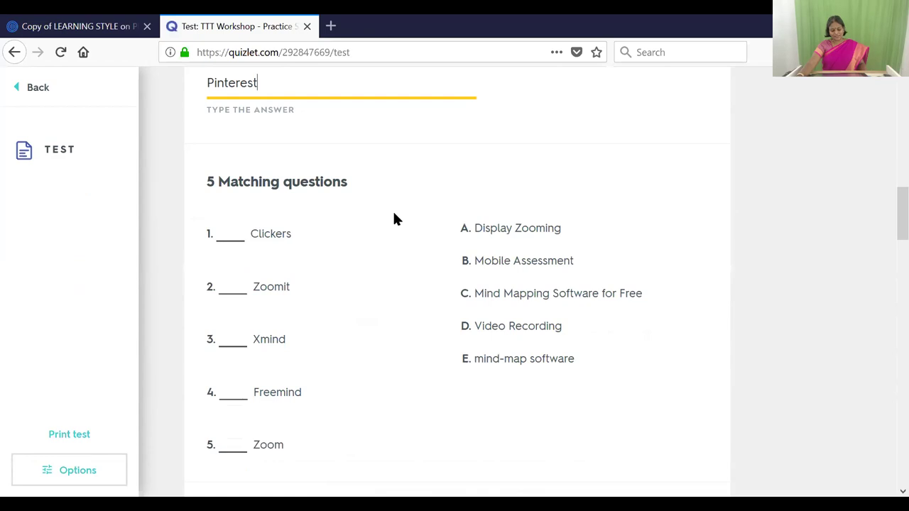
# Answer the five matching questions with B for Clickers, A for Zoomit, E for Xmind, C for Freemind and D for Zoom
pyautogui.scroll(-2, 317, 289)
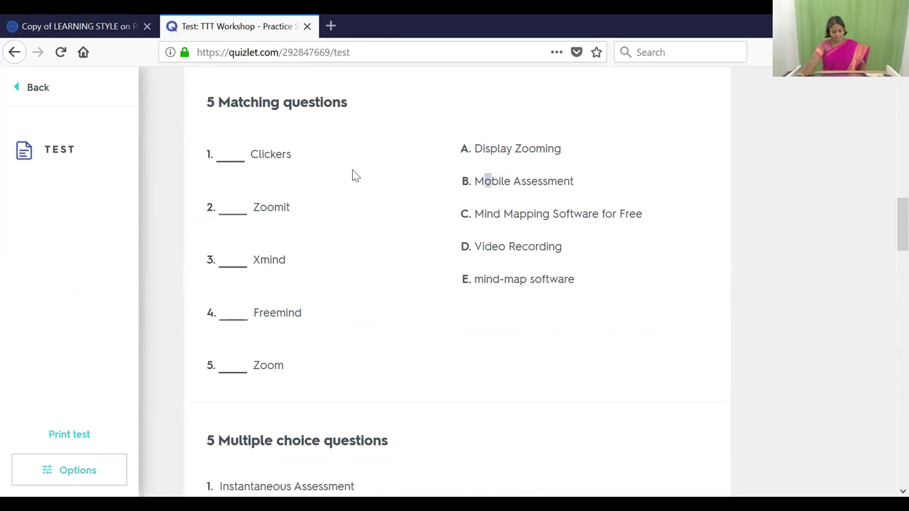
pyautogui.click(243, 153)
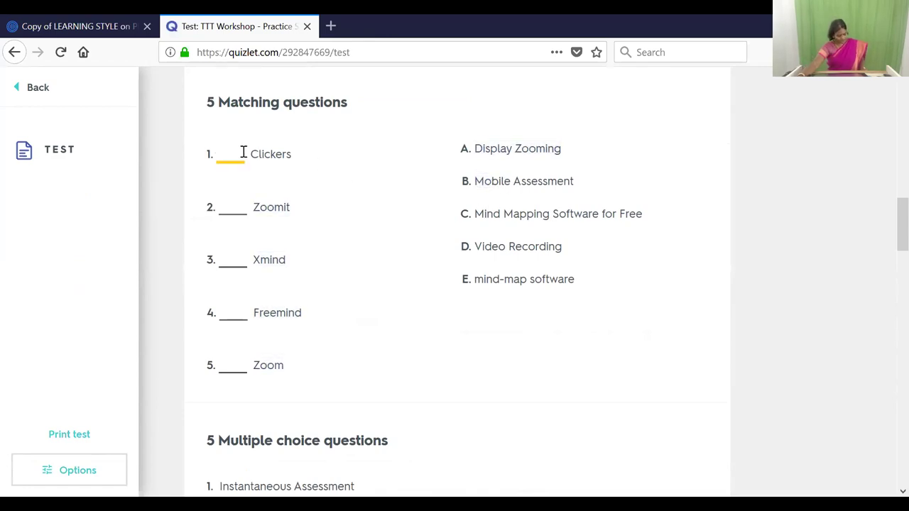
pyautogui.click(233, 206)
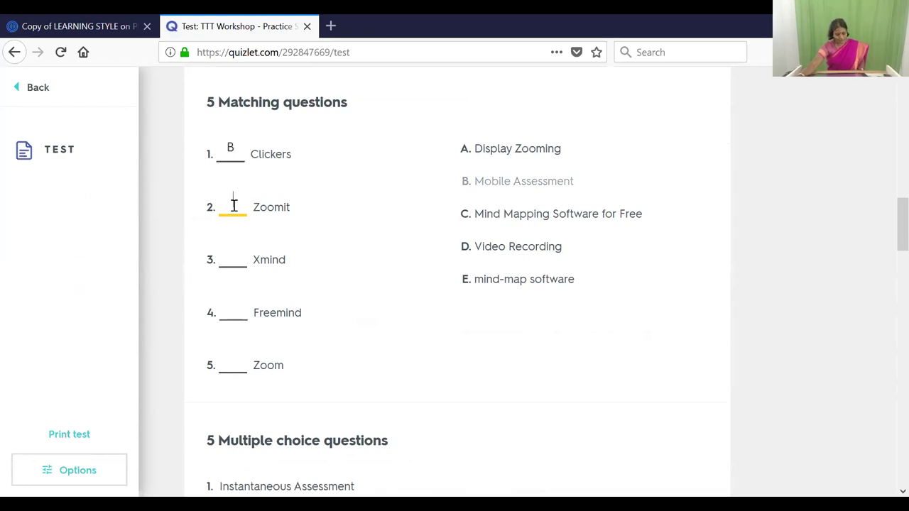
pyautogui.write('A')
pyautogui.click(233, 262)
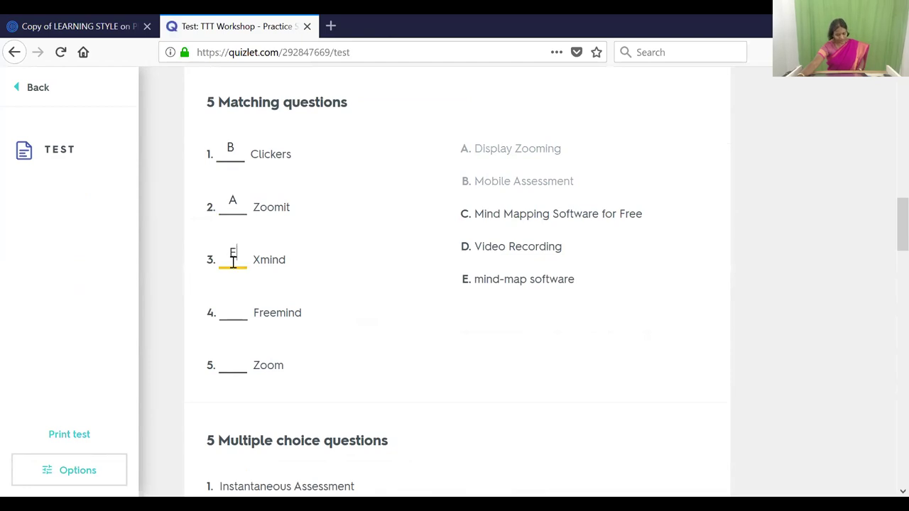
pyautogui.click(233, 310)
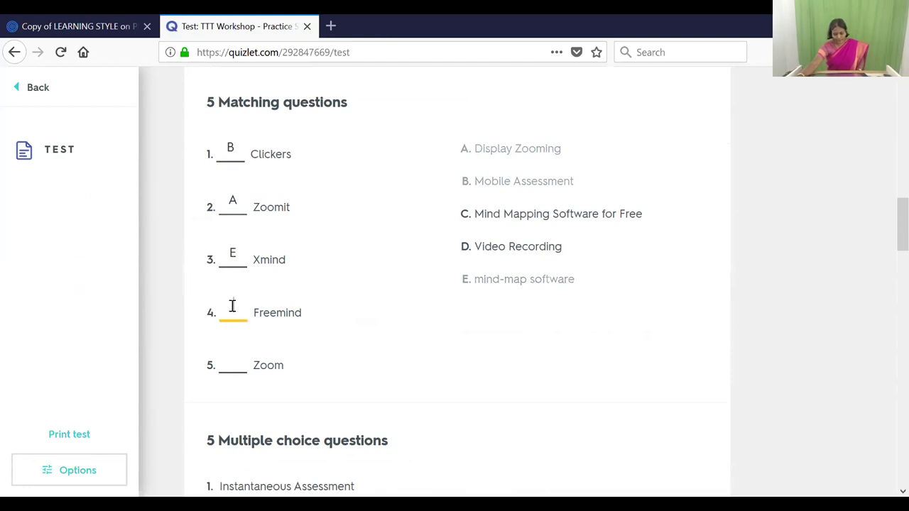
pyautogui.write('C')
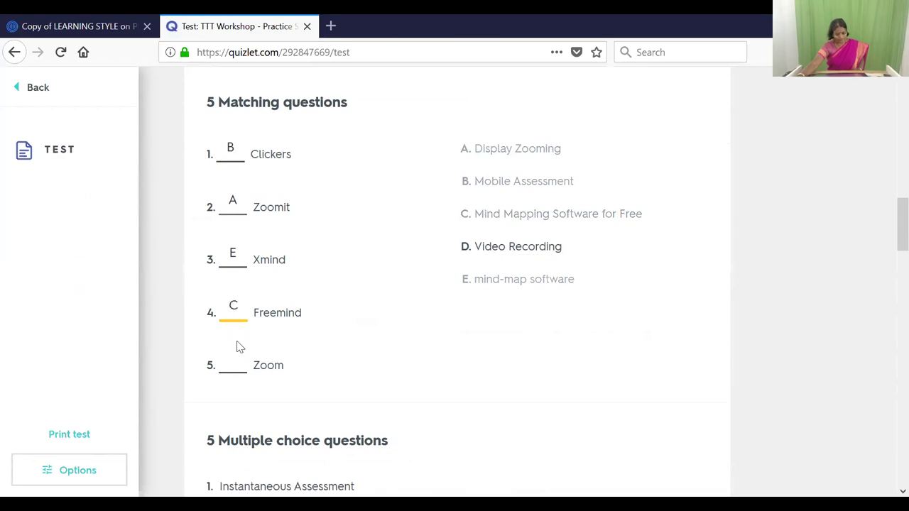
pyautogui.click(230, 364)
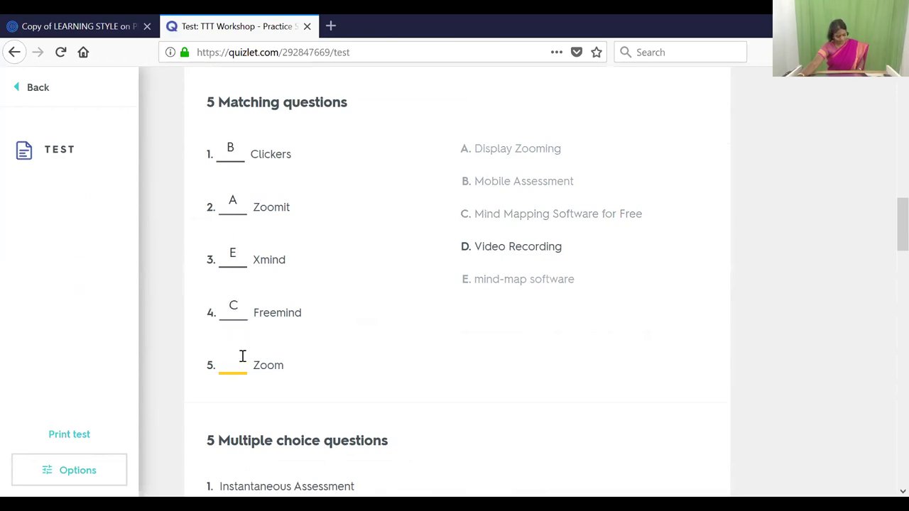
pyautogui.write('D')
# Answer the first three multiple choice questions with Plickers, Introduced Flipped Classroom and Raptor
pyautogui.scroll(3, 400, 355)
pyautogui.scroll(-5, 400, 356)
pyautogui.scroll(-3, 401, 356)
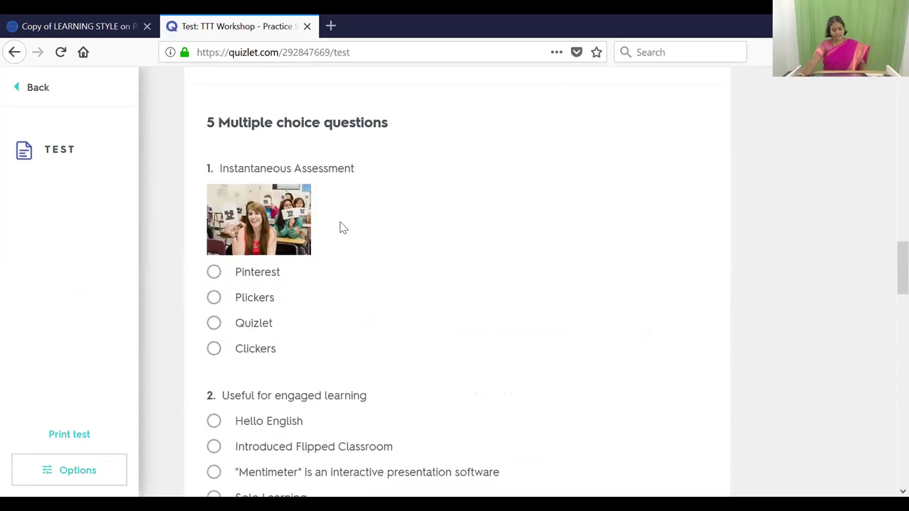
pyautogui.click(214, 298)
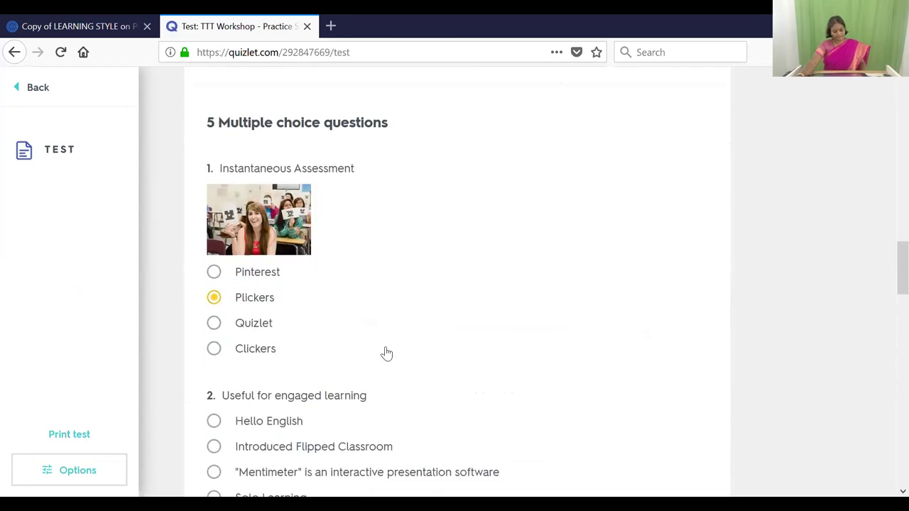
pyautogui.scroll(-3, 384, 353)
pyautogui.click(216, 291)
pyautogui.scroll(-3, 407, 369)
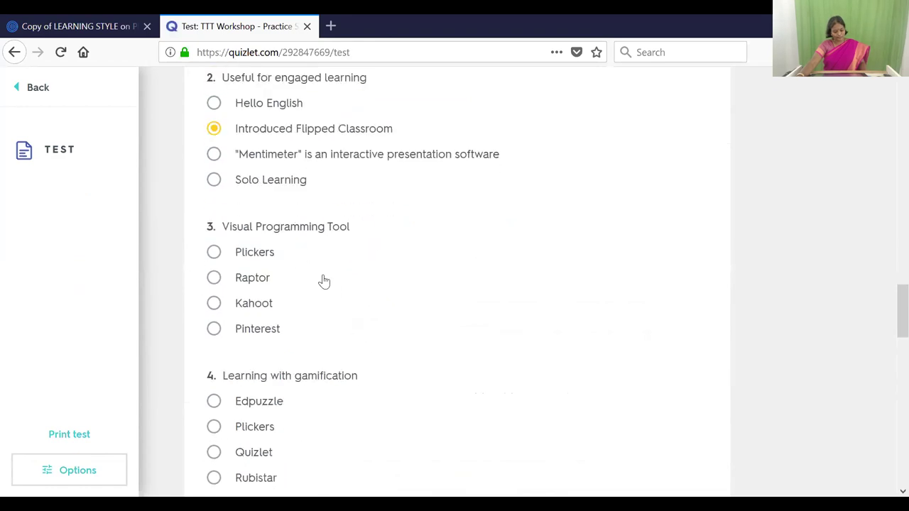
pyautogui.click(214, 281)
# Answer the last two multiple choice questions with Quizlet for Learning with gamification and Moodle for CMS, LMS
pyautogui.scroll(-1, 405, 373)
pyautogui.scroll(-2, 402, 373)
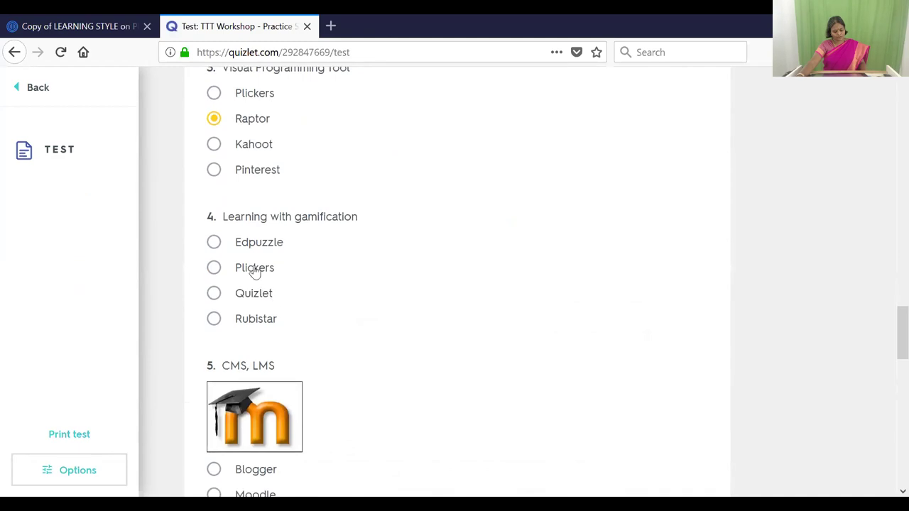
pyautogui.click(215, 293)
pyautogui.scroll(-3, 408, 315)
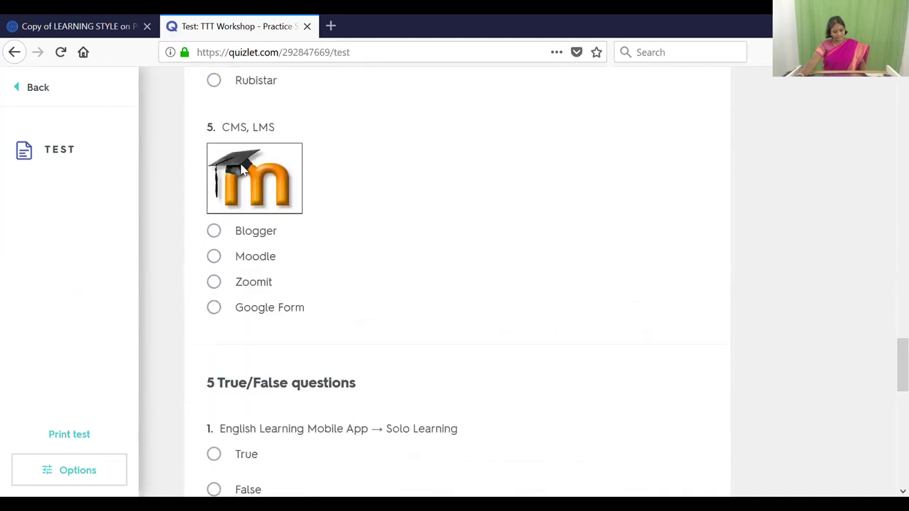
pyautogui.click(213, 258)
# Mark the first two true/false statements, Solo Learning and Peerwise, as False and the third, on Mentimeter, as True
pyautogui.scroll(-3, 380, 324)
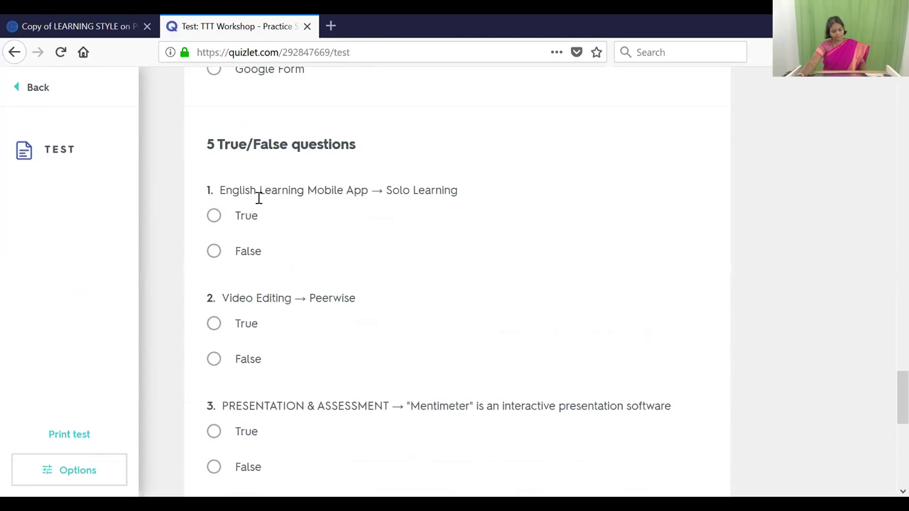
pyautogui.click(214, 258)
pyautogui.scroll(-2, 396, 280)
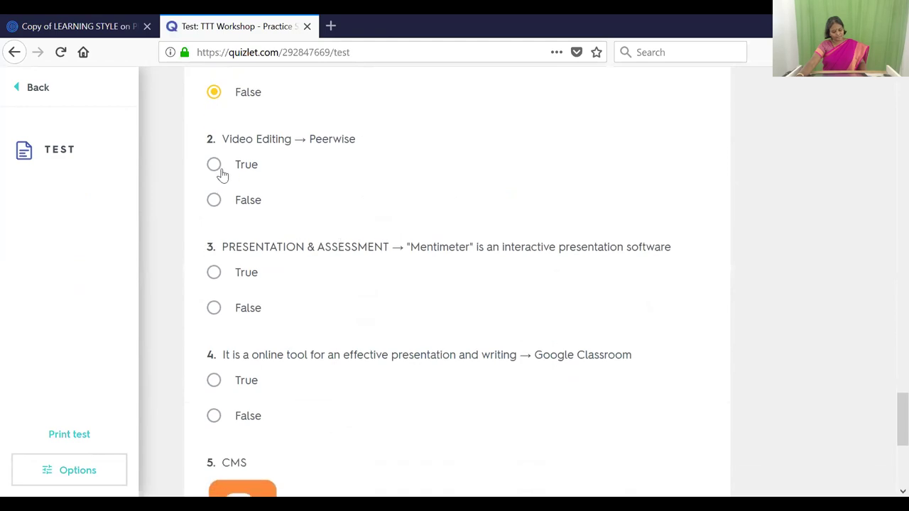
pyautogui.click(254, 211)
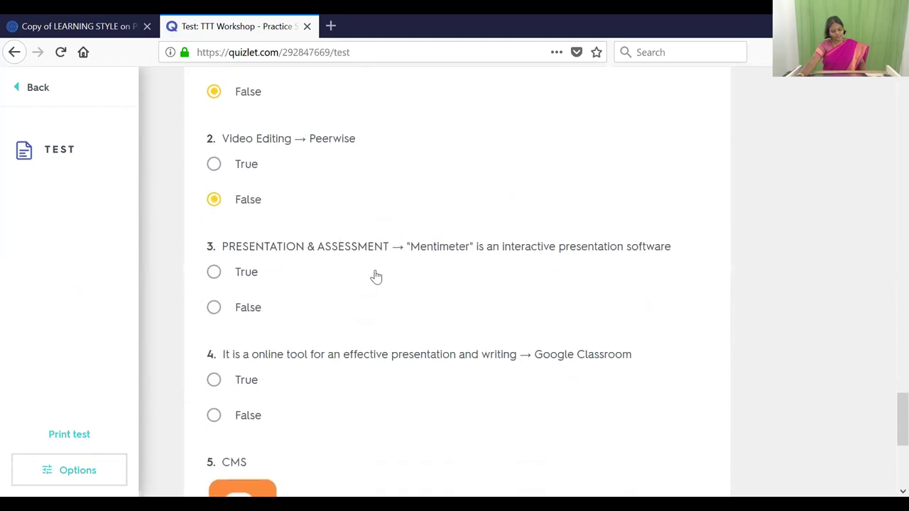
pyautogui.scroll(-2, 373, 274)
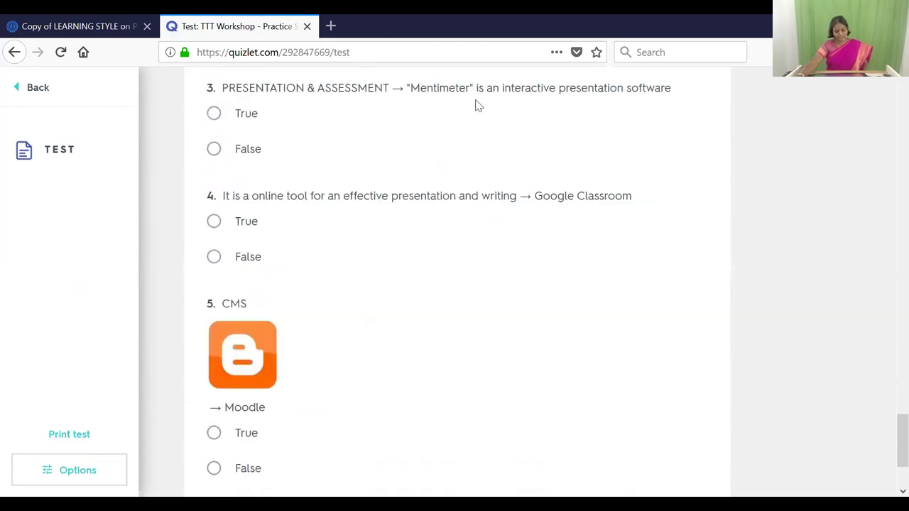
pyautogui.click(214, 113)
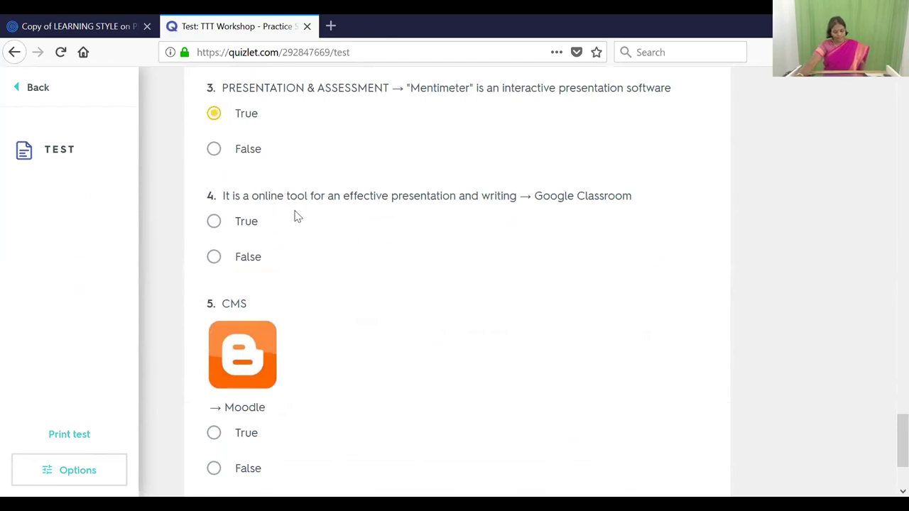
# Mark the Google Classroom and Moodle statements as False and submit the test for checking
pyautogui.scroll(-1, 430, 223)
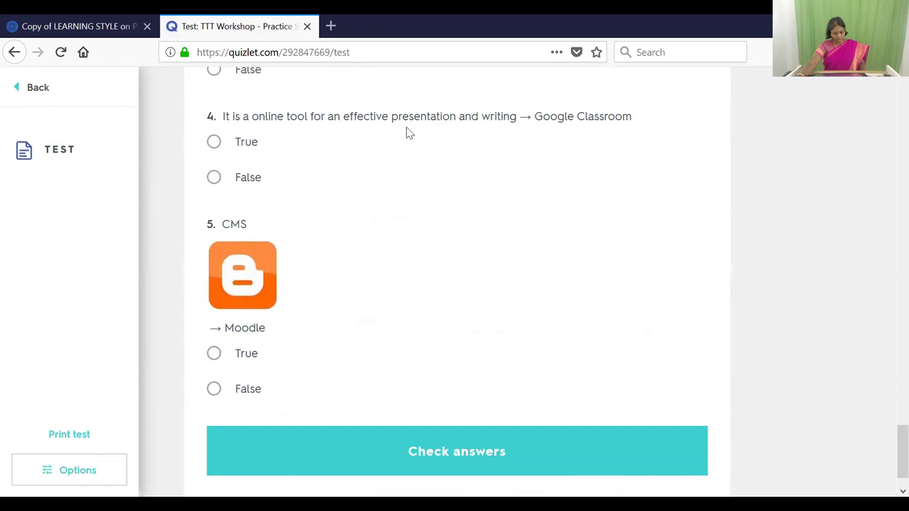
pyautogui.click(214, 178)
pyautogui.click(214, 389)
pyautogui.click(402, 434)
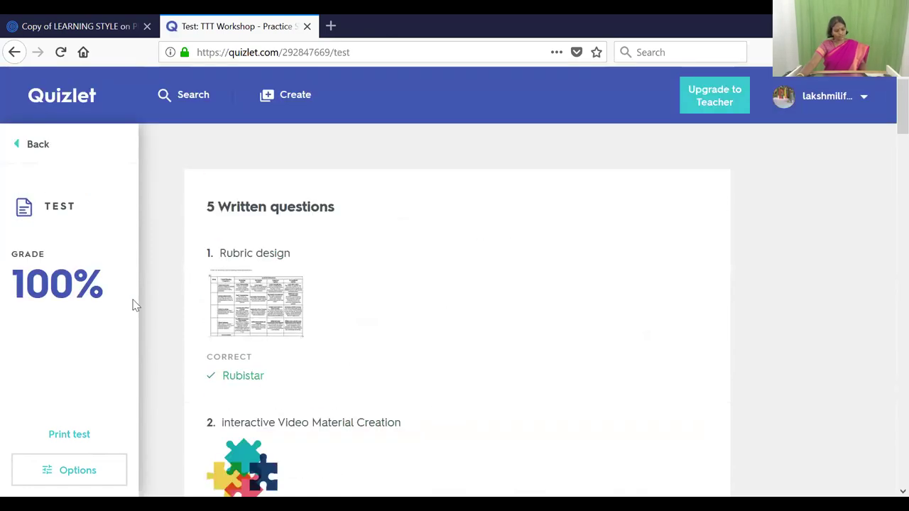
# Review the graded answers of the written, matching, multiple choice and true/false sections alongside the overall test grade
pyautogui.scroll(-7, 383, 260)
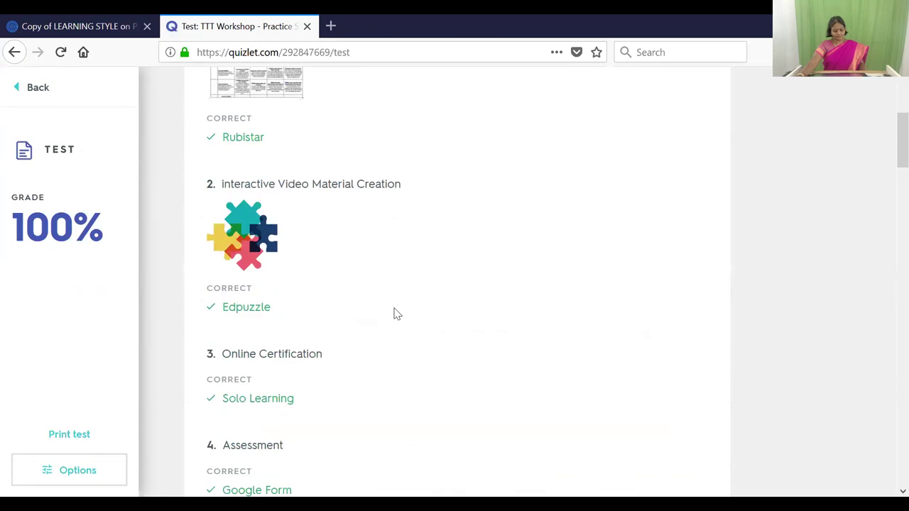
pyautogui.scroll(-20, 396, 315)
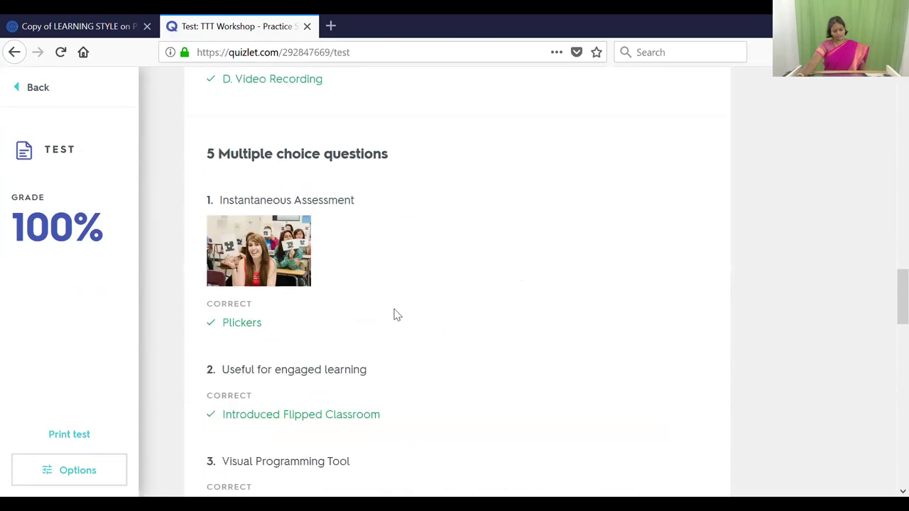
pyautogui.scroll(20, 405, 318)
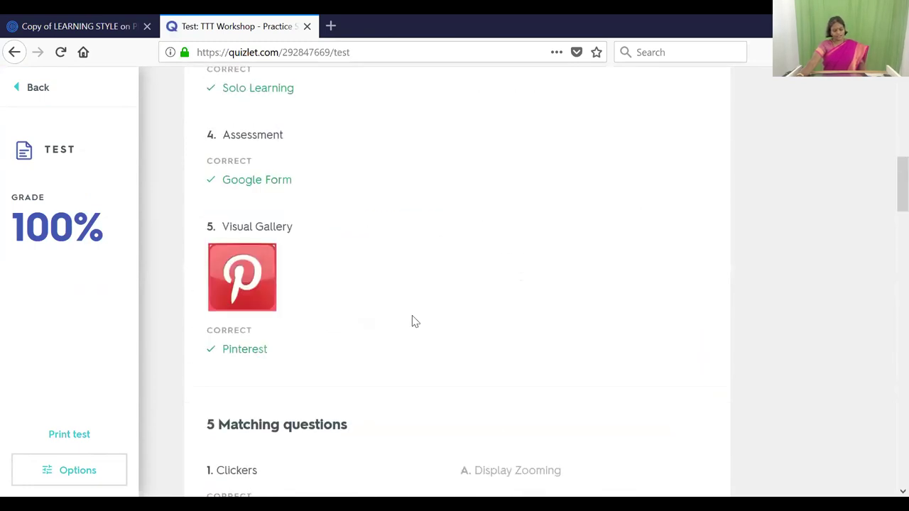
pyautogui.scroll(-6, 414, 321)
pyautogui.scroll(5, 333, 326)
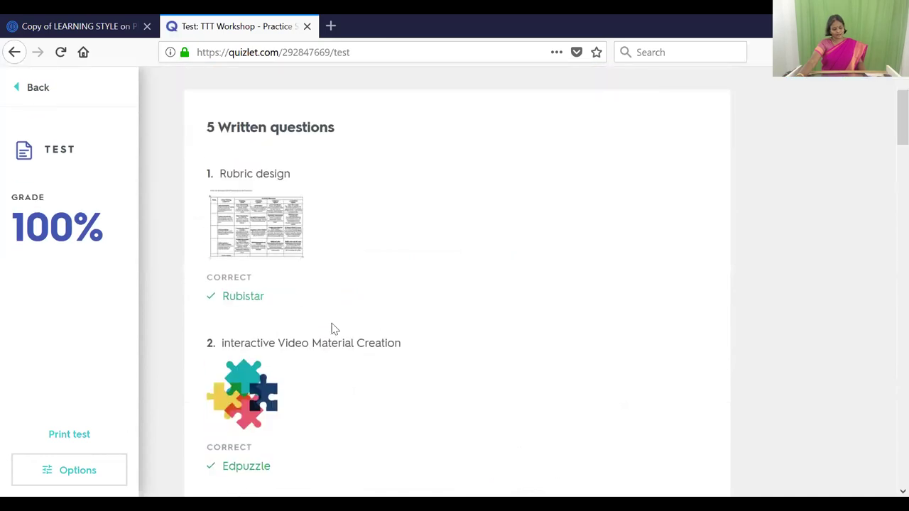
pyautogui.scroll(-18, 332, 312)
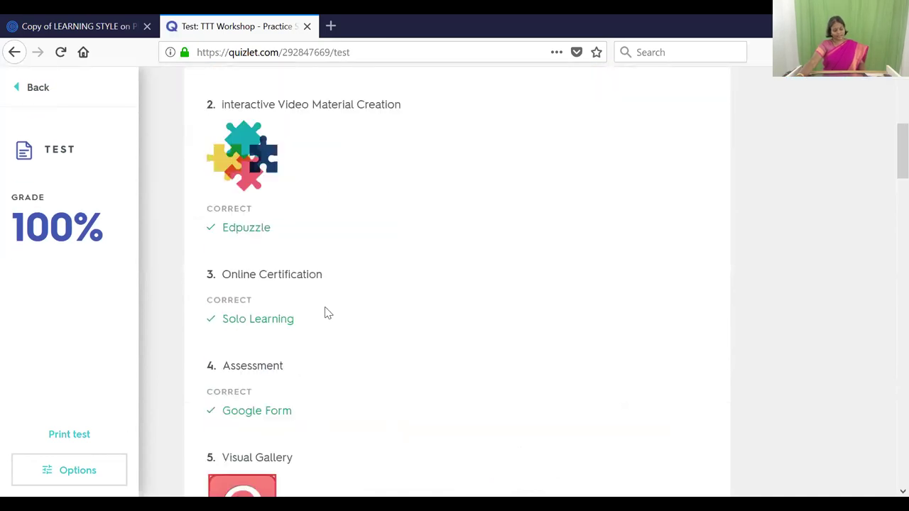
pyautogui.scroll(-7, 329, 360)
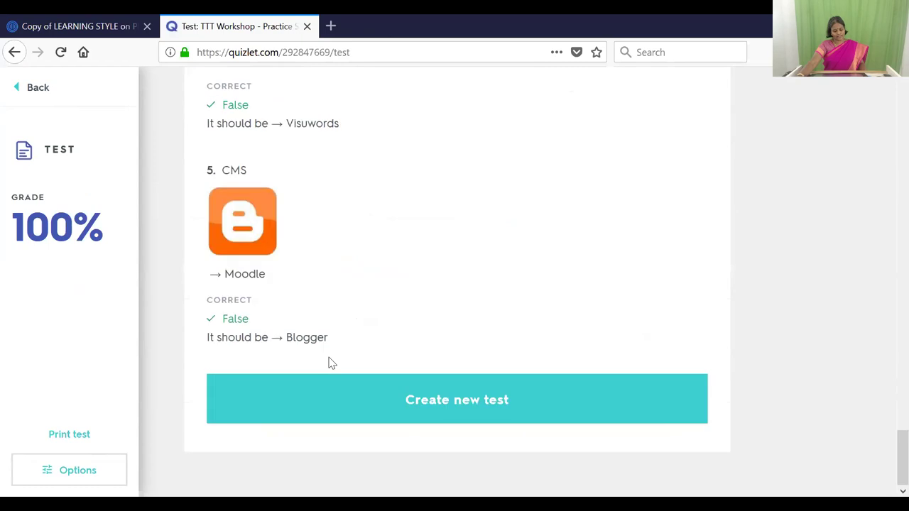
pyautogui.scroll(20, 279, 206)
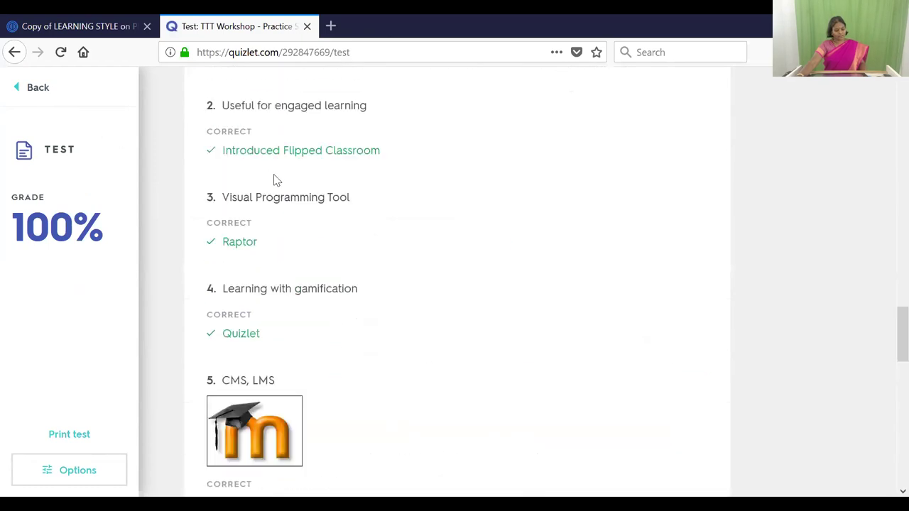
pyautogui.scroll(5, 254, 157)
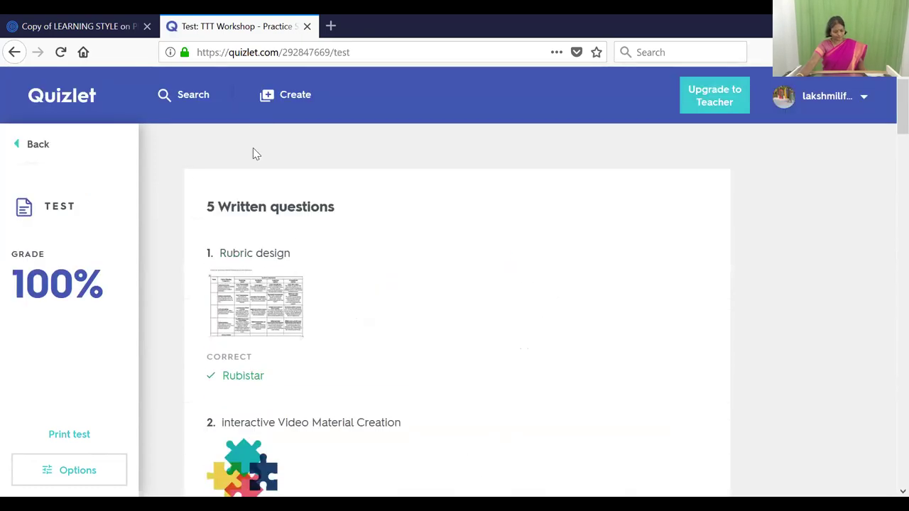
# Leave the test, reopen the TTT Workshop - Practice Set from the latest activity, and open its Gravity game
pyautogui.click(81, 99)
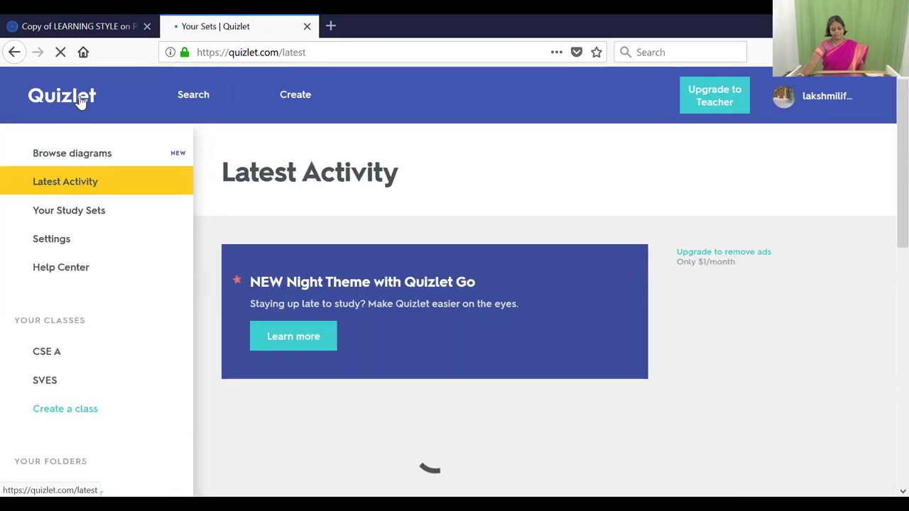
pyautogui.scroll(-3, 301, 344)
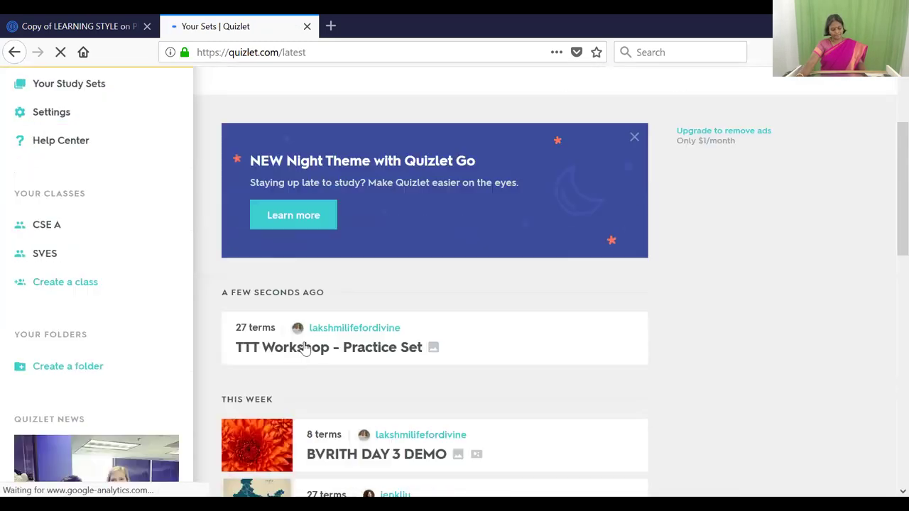
pyautogui.click(304, 321)
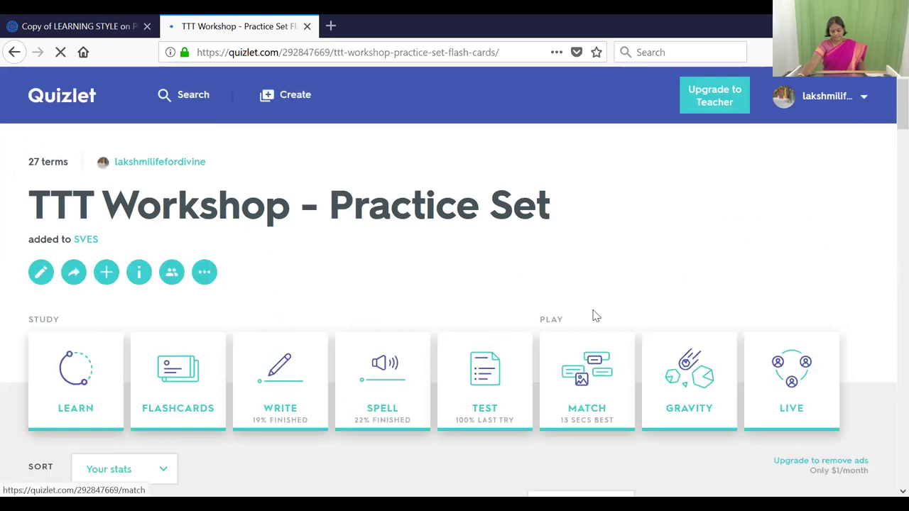
pyautogui.click(698, 375)
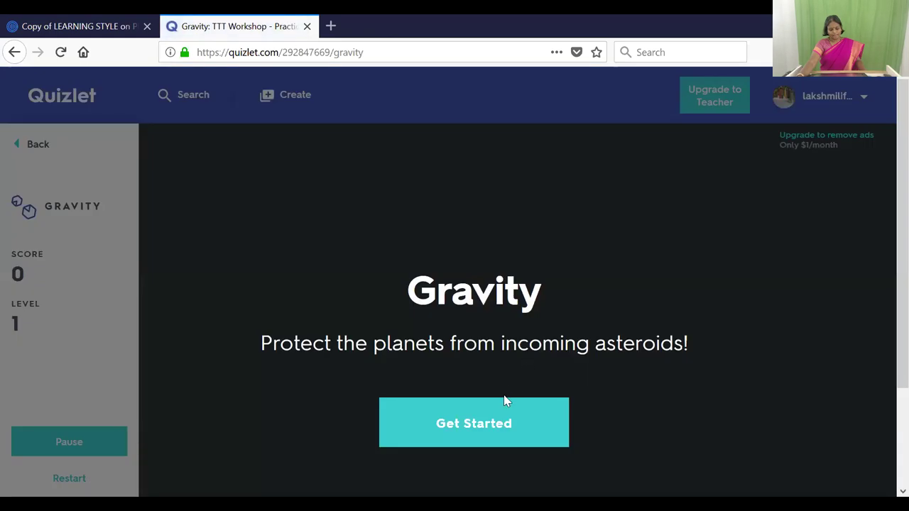
# Start the Gravity game with all terms, Definition as the answer side and Medium difficulty
pyautogui.click(463, 417)
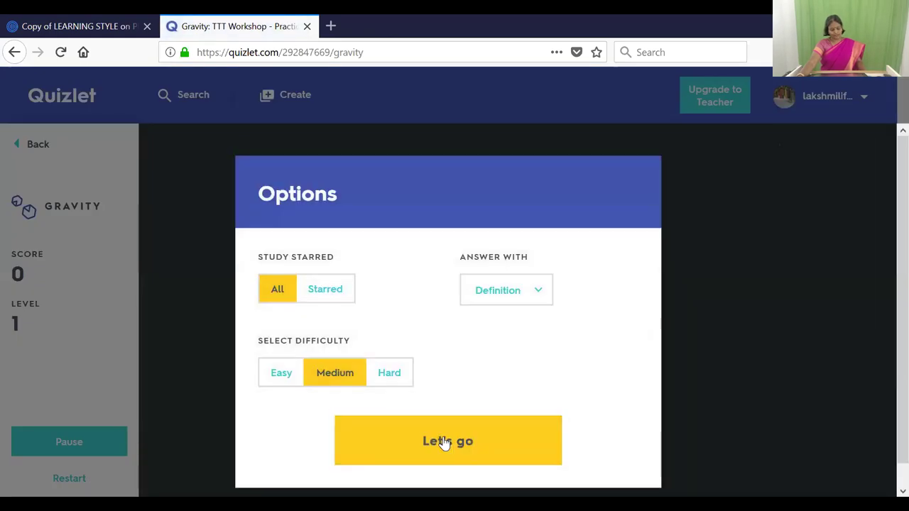
pyautogui.click(445, 440)
pyautogui.click(462, 376)
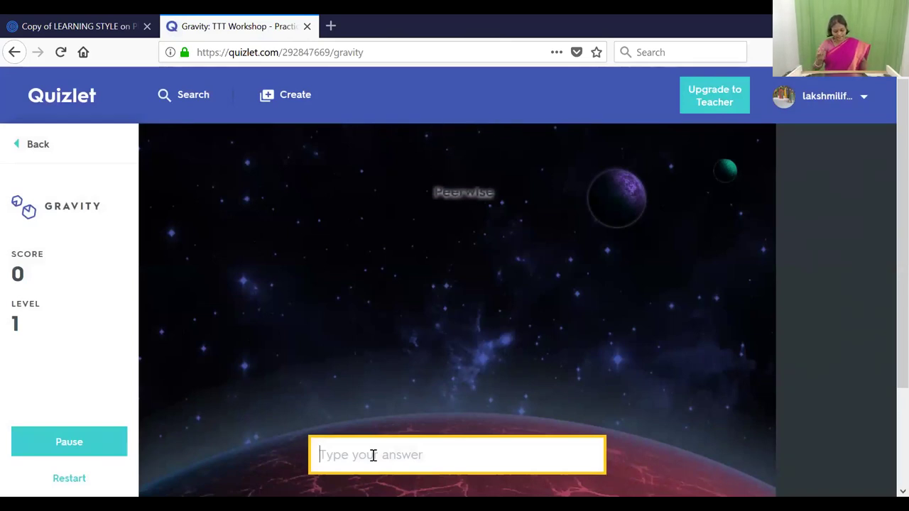
# Answer the falling Peerwise term with Peer Learning and submit it
pyautogui.write('pEE')
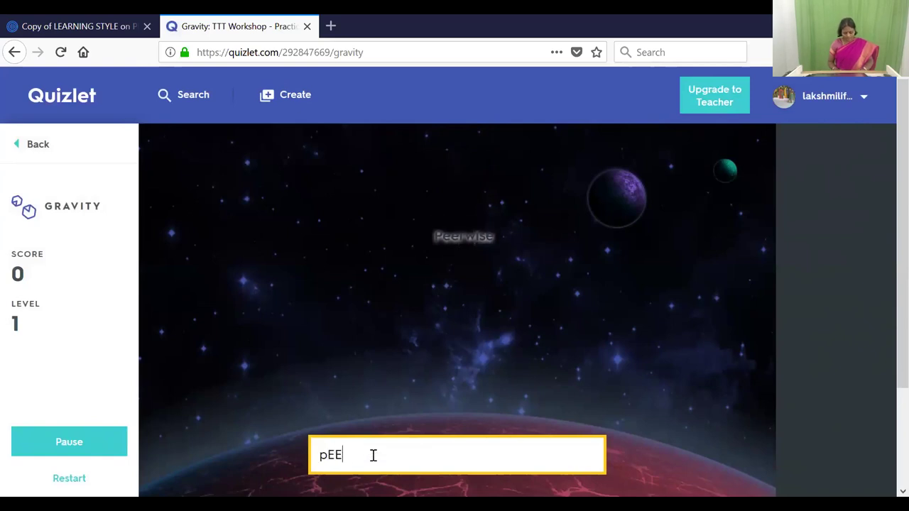
pyautogui.write('R lEARNING')
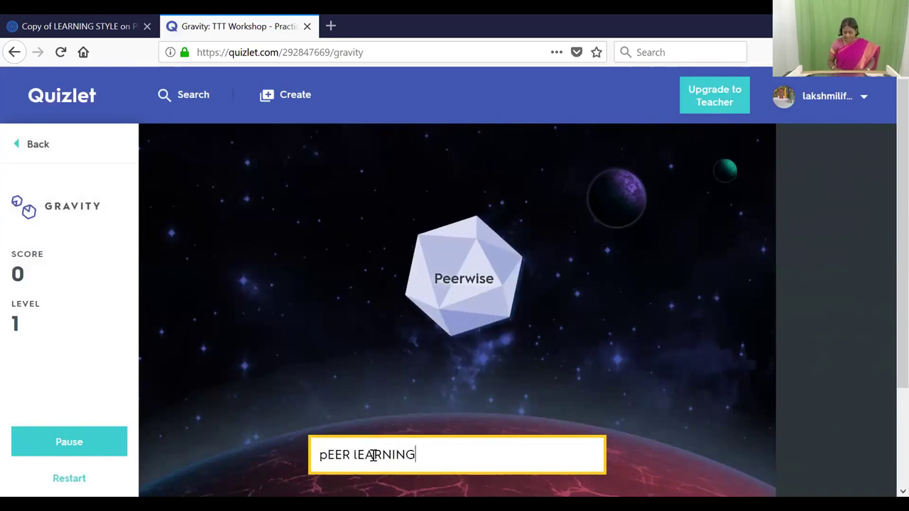
pyautogui.press('Return')
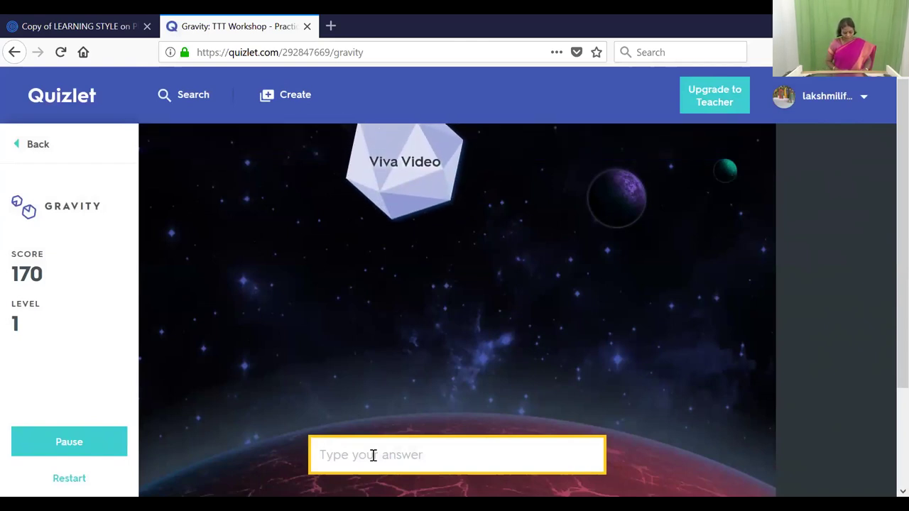
# Answer the falling Viva Video term with Video Editing, using normal capitalisation, and submit it
pyautogui.write('viDEO eDIT')
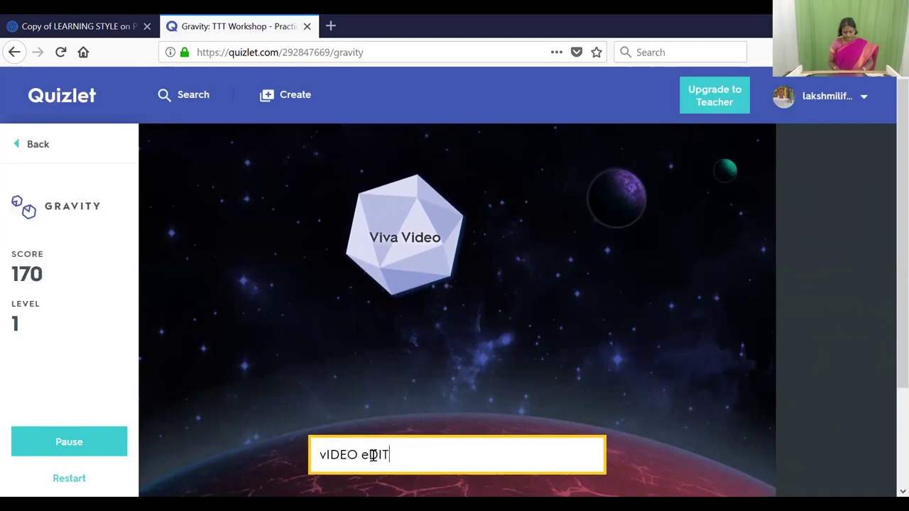
pyautogui.write('ING')
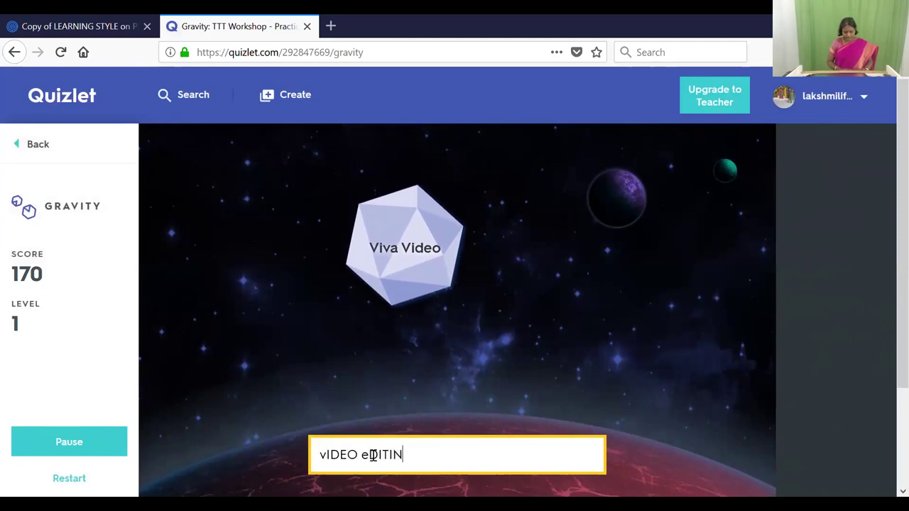
pyautogui.press('BackSpace')
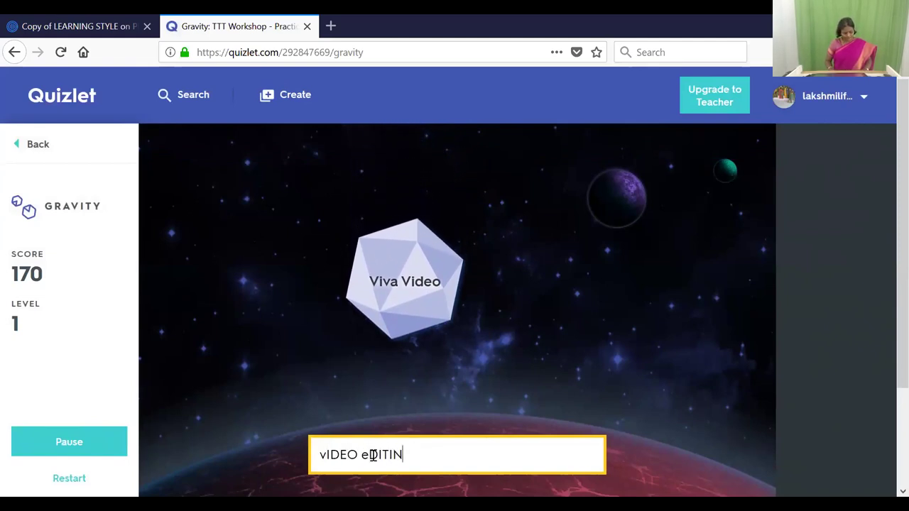
pyautogui.press('BackSpace')
pyautogui.press('BackSpace')
pyautogui.press('BackSpace')
pyautogui.press('BackSpace')
pyautogui.press('BackSpace')
pyautogui.press('BackSpace')
pyautogui.press('BackSpace')
pyautogui.press('BackSpace')
pyautogui.press('BackSpace')
pyautogui.press('BackSpace')
pyautogui.press('BackSpace')
pyautogui.press('BackSpace')
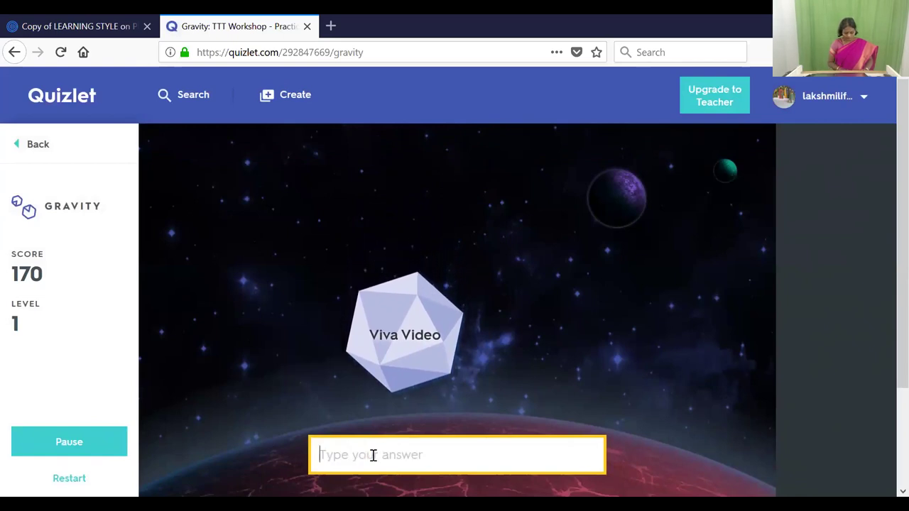
pyautogui.write('Video Editing')
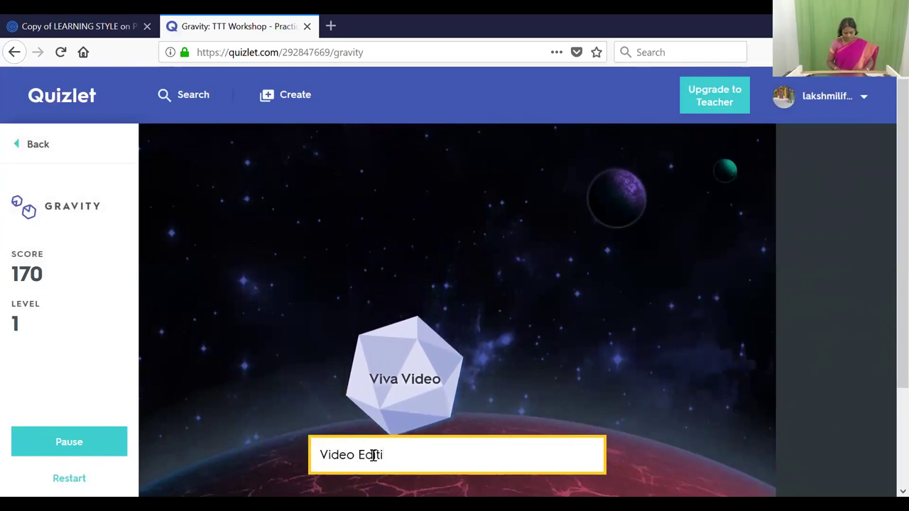
pyautogui.press('Return')
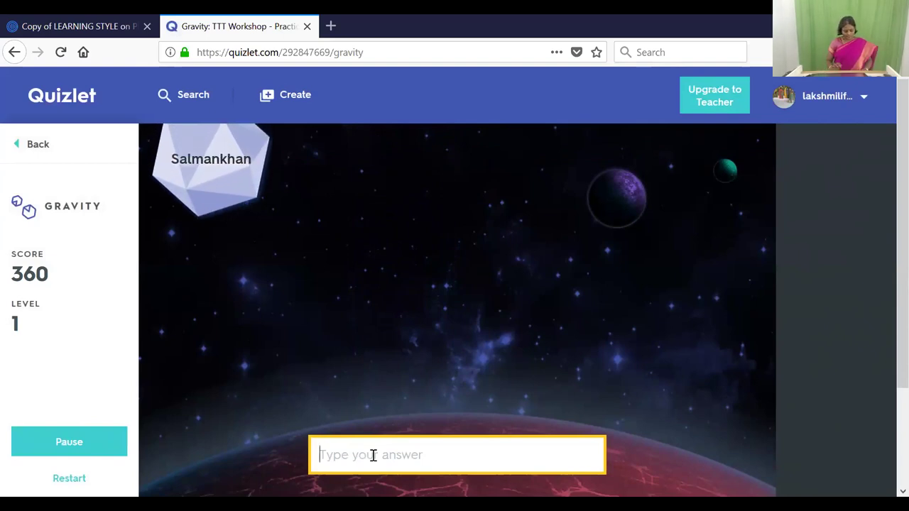
# Submit Online courses Khan academy as the answer for the falling Salmankhan term
pyautogui.write('o')
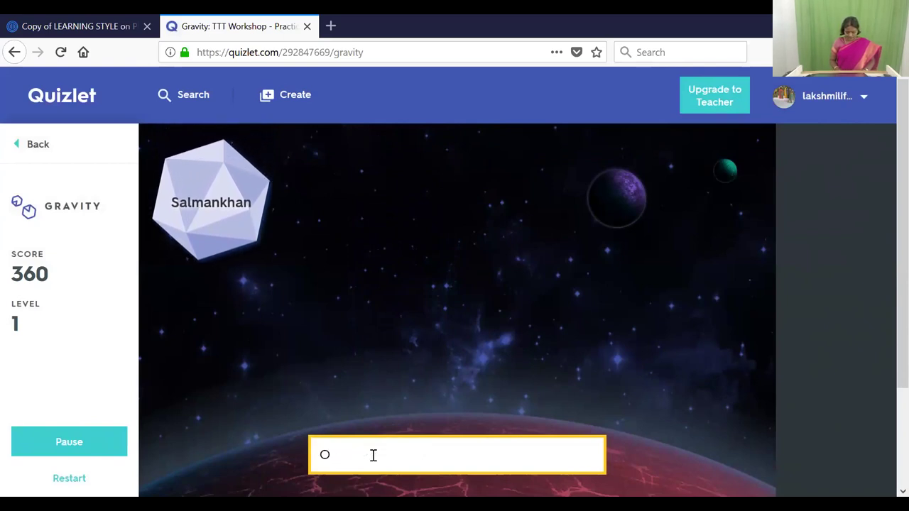
pyautogui.press('BackSpace')
pyautogui.write('on')
pyautogui.press('BackSpace')
pyautogui.press('BackSpace')
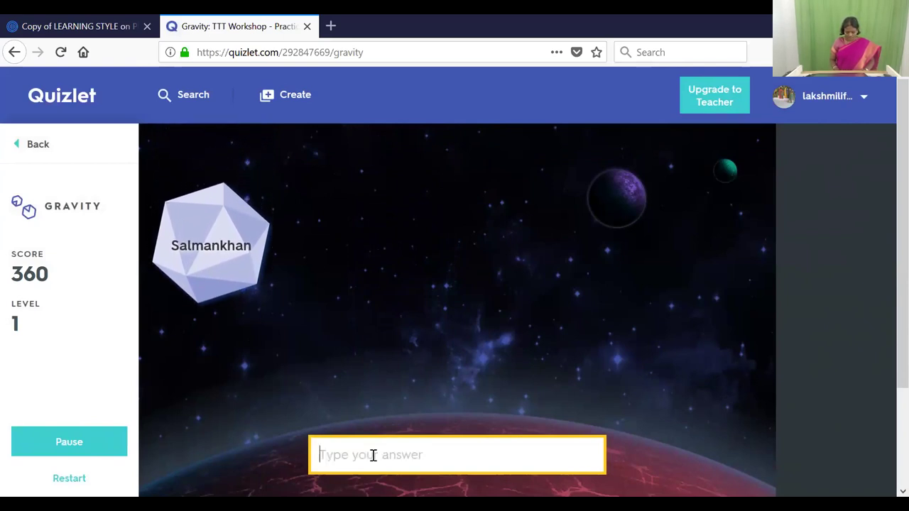
pyautogui.write('Online ')
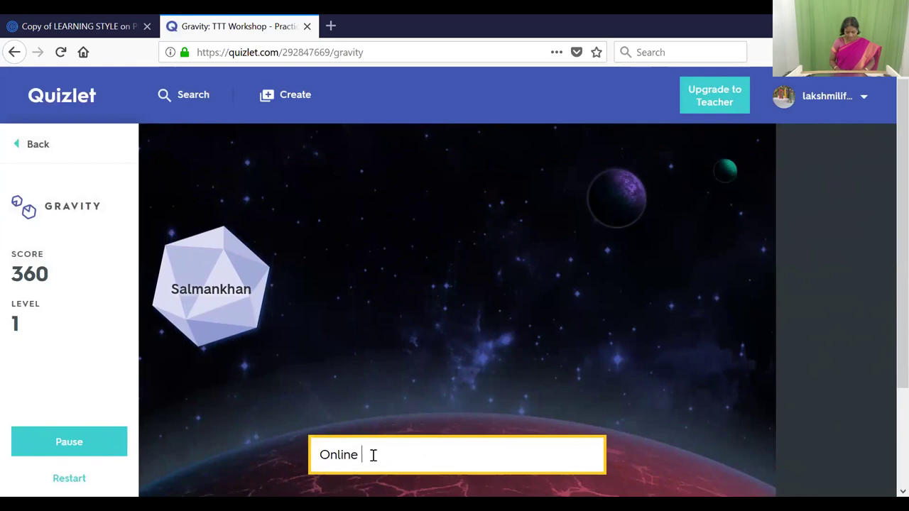
pyautogui.write('courses Kh')
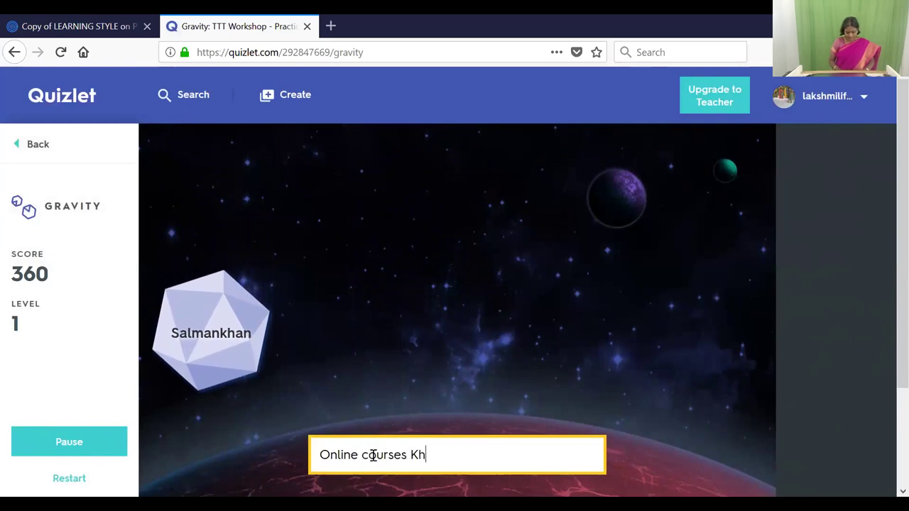
pyautogui.write('an aca')
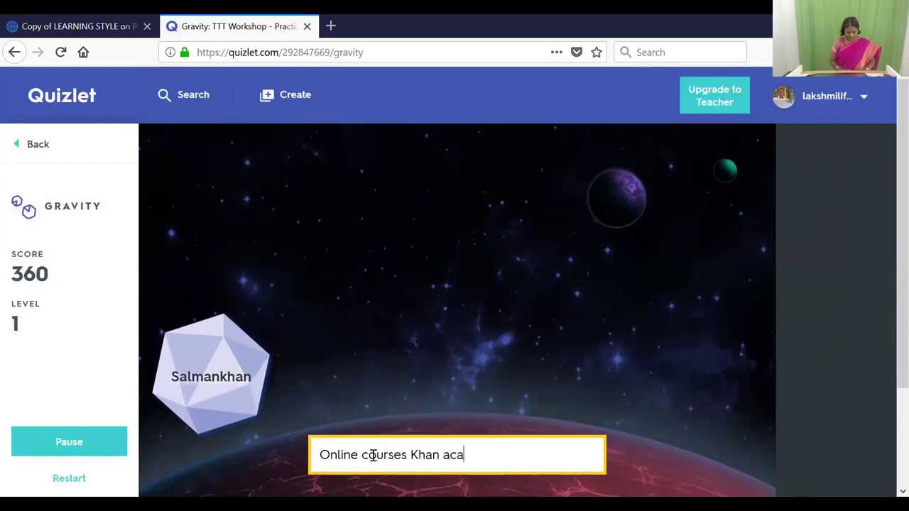
pyautogui.write('demy')
pyautogui.press('Return')
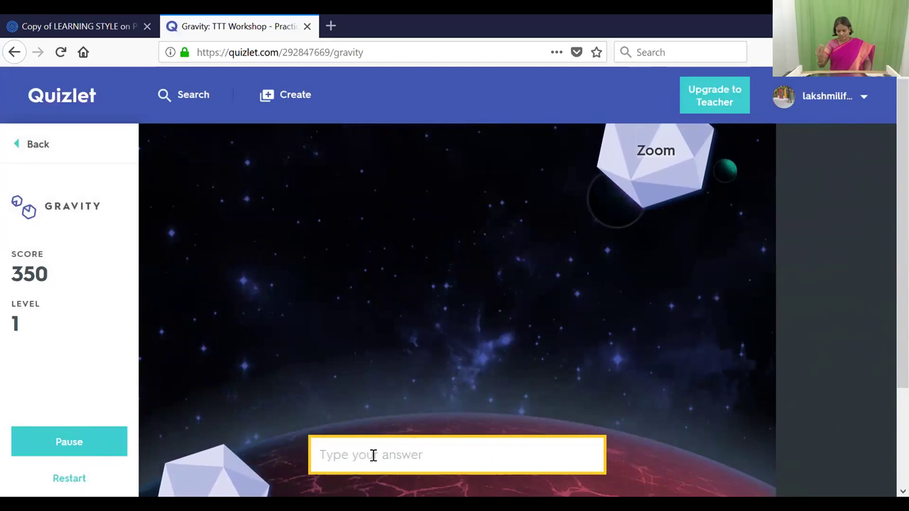
pyautogui.write('videoecording')
pyautogui.press('BackSpace')
pyautogui.press('BackSpace')
pyautogui.press('BackSpace')
pyautogui.press('BackSpace')
pyautogui.press('BackSpace')
pyautogui.press('BackSpace')
pyautogui.press('BackSpace')
pyautogui.press('BackSpace')
pyautogui.press('BackSpace')
pyautogui.press('BackSpace')
pyautogui.press('BackSpace')
pyautogui.press('BackSpace')
pyautogui.press('BackSpace')
pyautogui.write('Video')
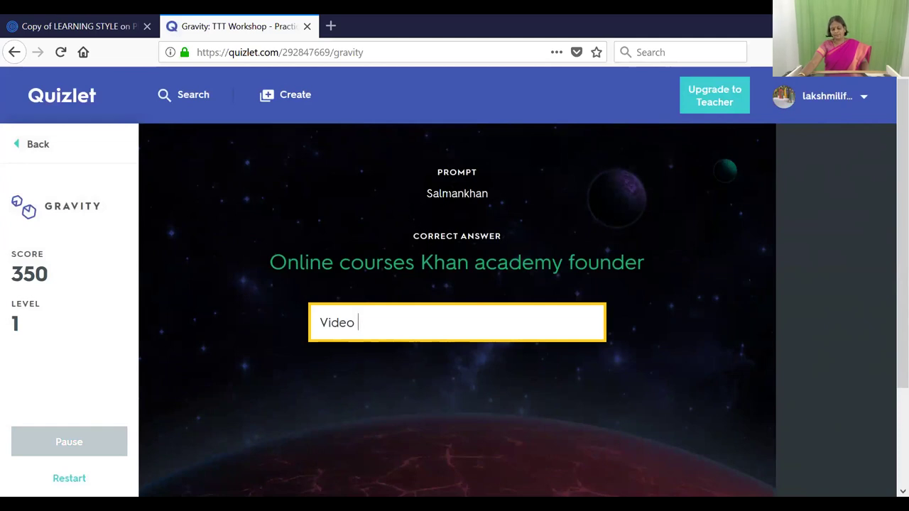
# Replace the entry under the Salmankhan prompt with the correct answer Online courses Khan academy founder and submit it
pyautogui.moveTo(392, 321); pyautogui.dragTo(319, 322)
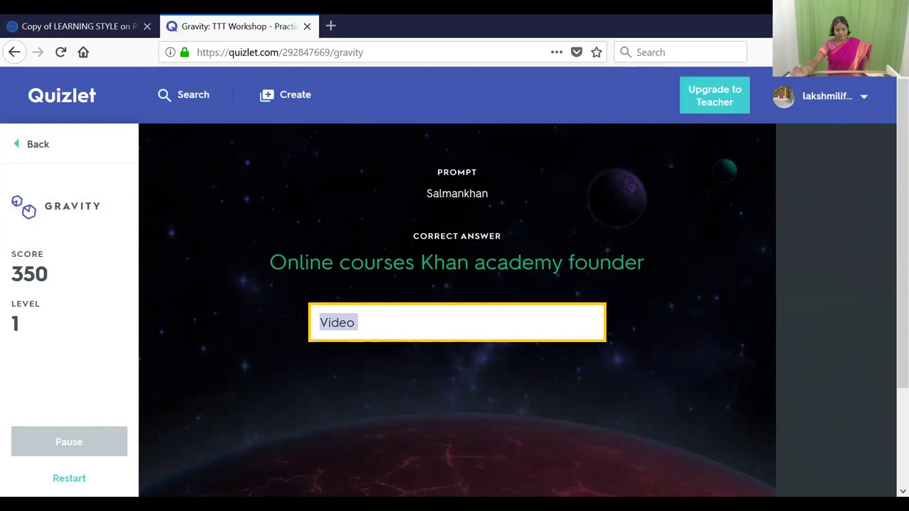
pyautogui.write('Online cours')
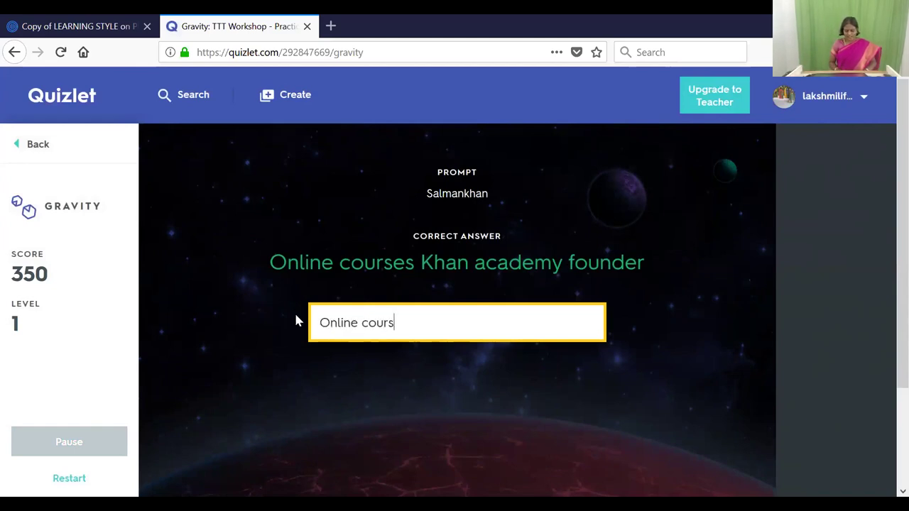
pyautogui.write('Khan academy')
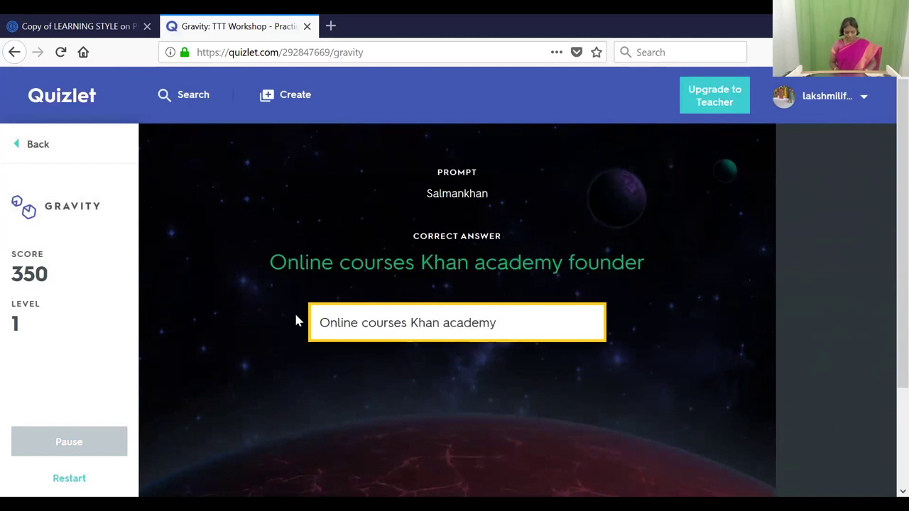
pyautogui.press('Return')
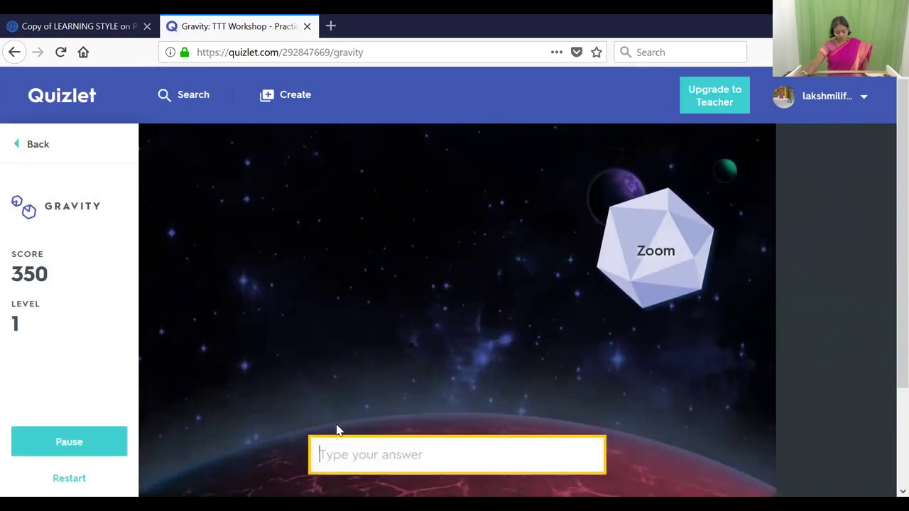
# Answer the falling Zoom term with Video Recording and submit it
pyautogui.click(331, 446)
pyautogui.write('video Record')
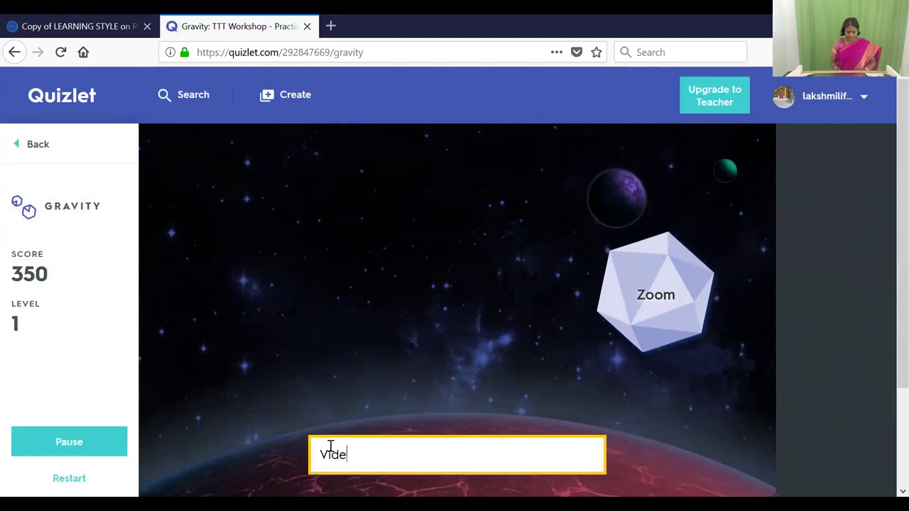
pyautogui.write('ing')
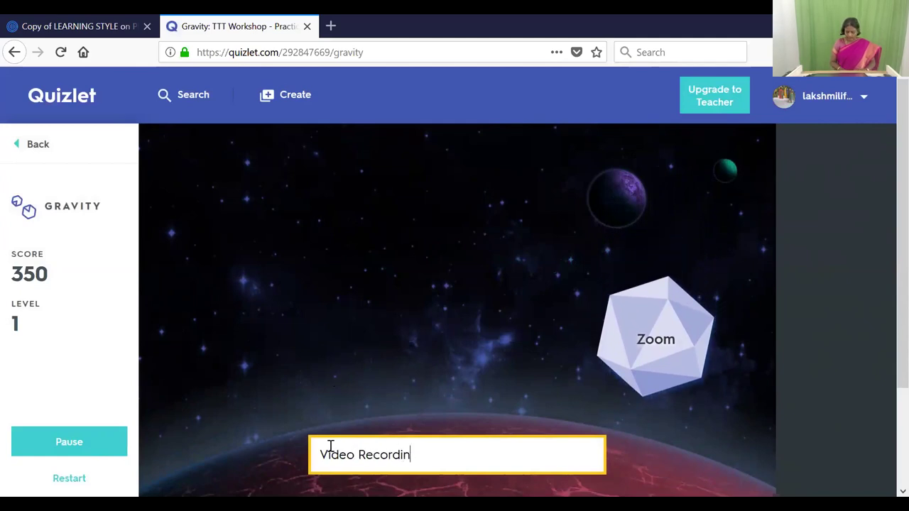
pyautogui.press('Return')
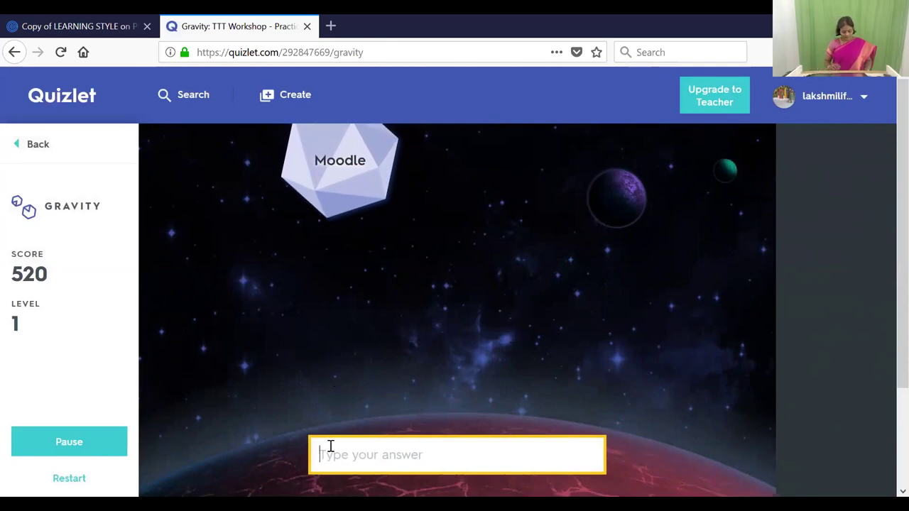
# Answer the falling Moodle term with CMS, LMS and submit it
pyautogui.write('CMs,')
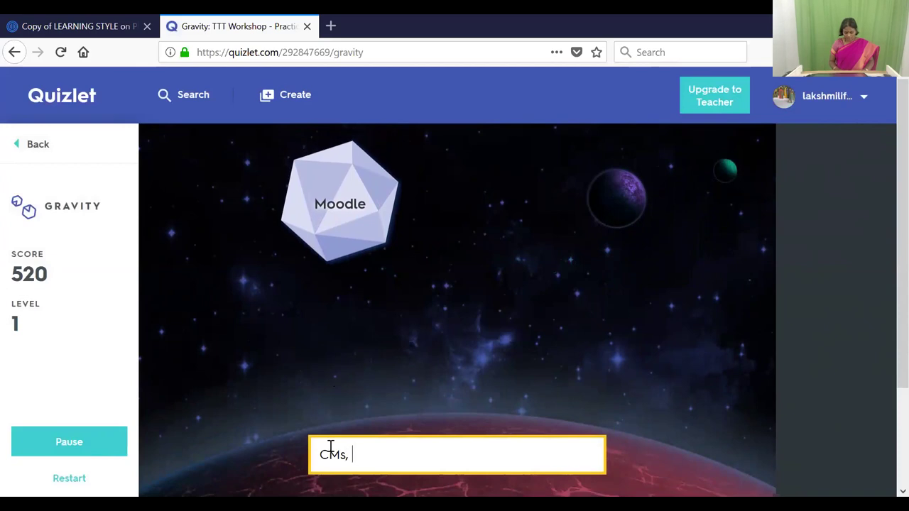
pyautogui.press('BackSpace')
pyautogui.press('BackSpace')
pyautogui.press('BackSpace')
pyautogui.write('S')
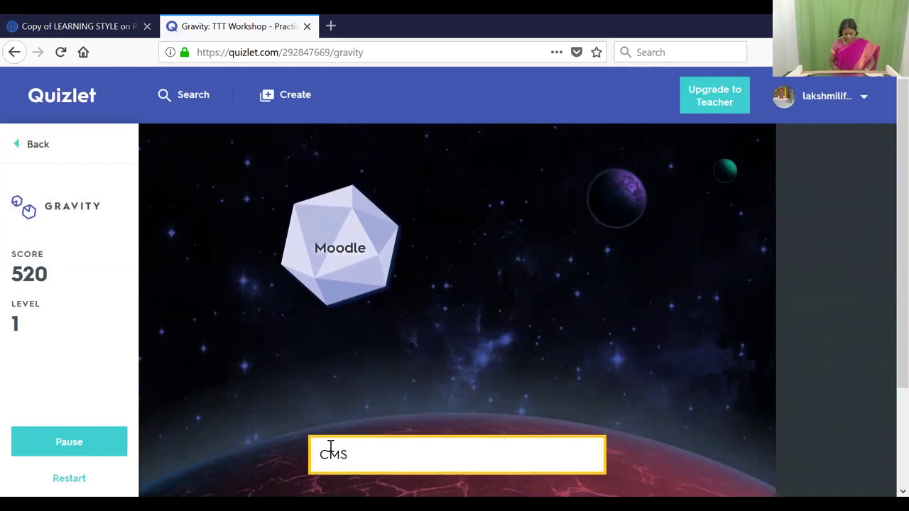
pyautogui.write(', LMS')
pyautogui.press('Return')
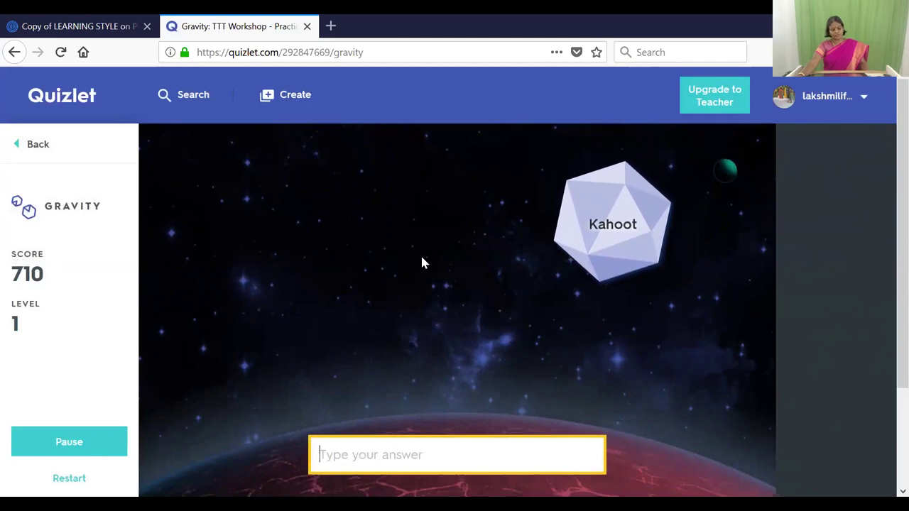
# Leave the Gravity game and reopen the TTT Workshop - Practice Set from the latest activity
pyautogui.click(82, 102)
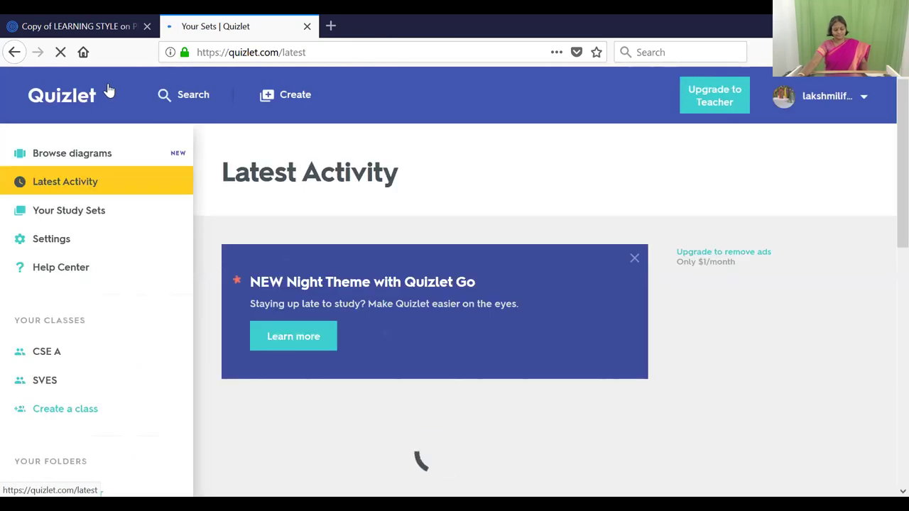
pyautogui.scroll(-2, 444, 371)
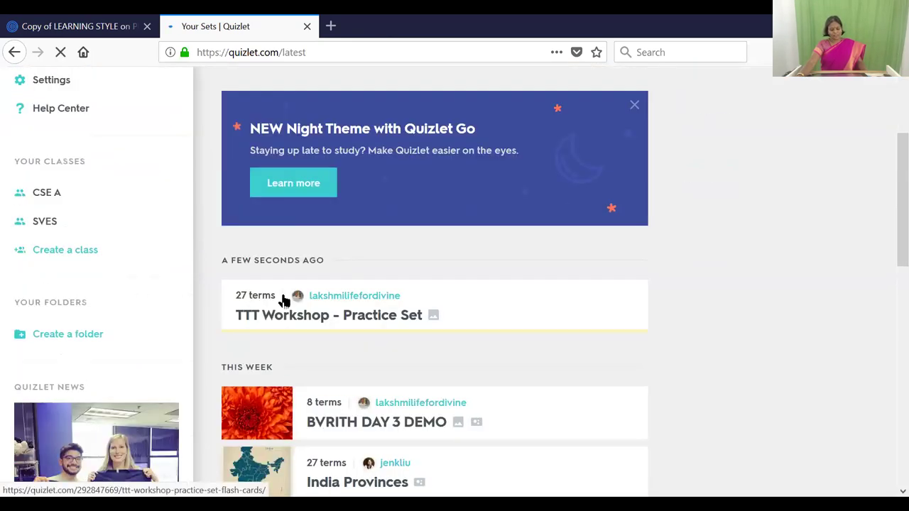
pyautogui.click(301, 320)
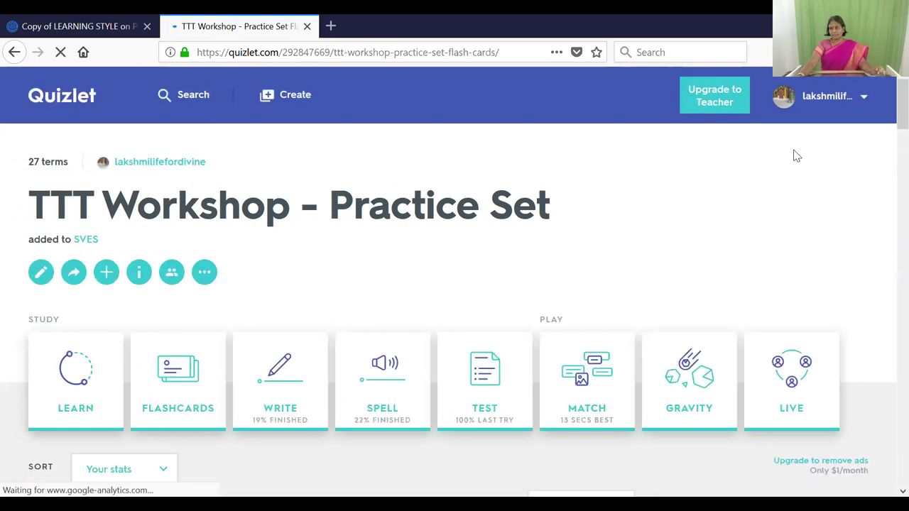
# Create a Quizlet Live game from the TTT Workshop - Practice Set and accept playing it with music
pyautogui.click(784, 362)
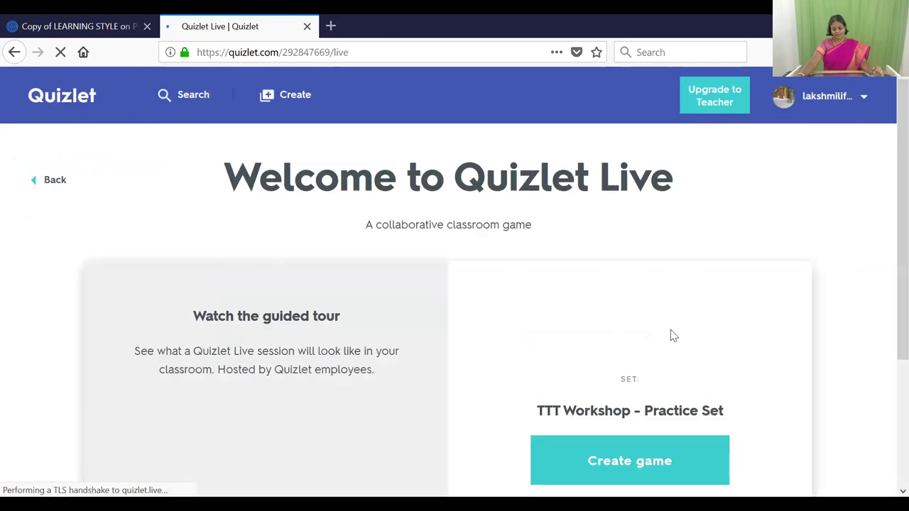
pyautogui.scroll(-2, 511, 339)
pyautogui.click(592, 315)
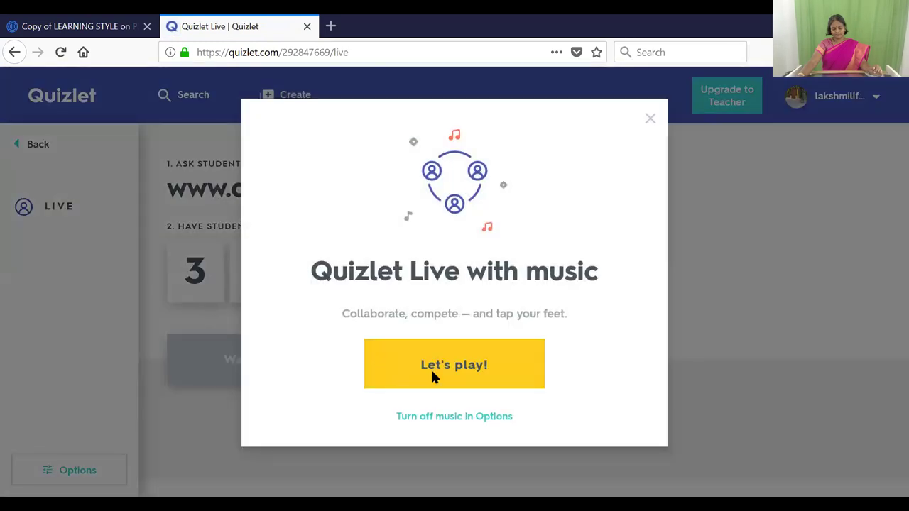
pyautogui.click(433, 375)
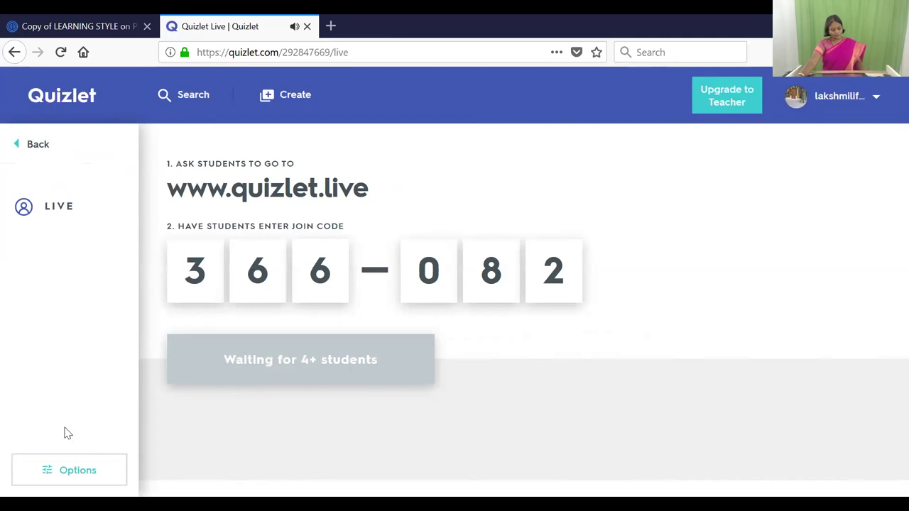
# Turn off the music in the Quizlet Live game's options
pyautogui.click(62, 467)
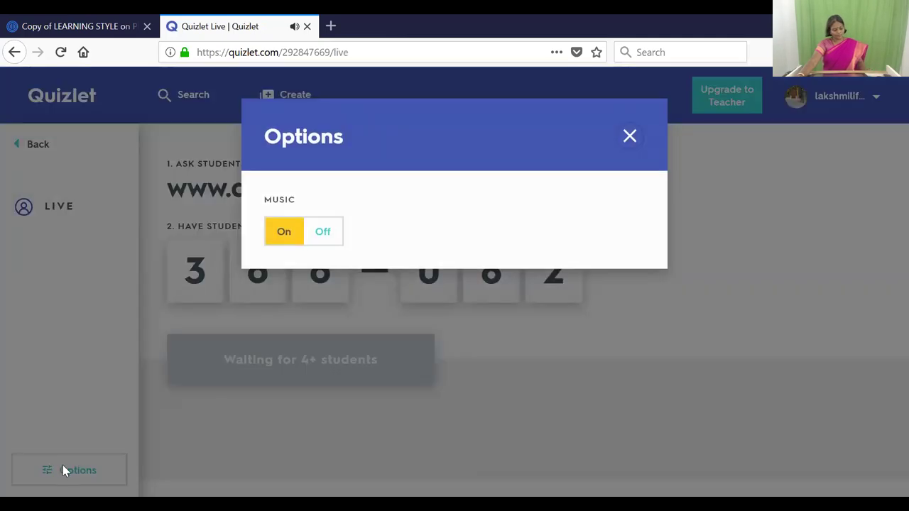
pyautogui.click(323, 232)
pyautogui.click(629, 136)
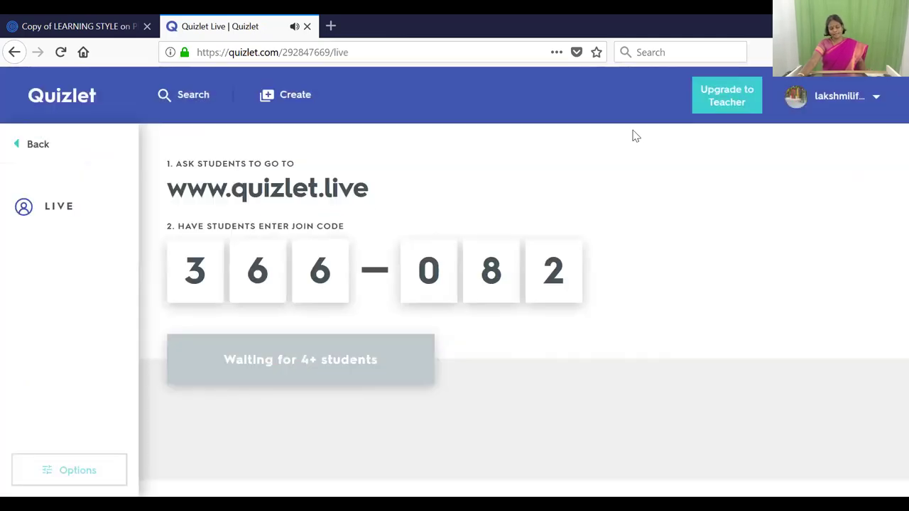
# Recheck the music option of the Quizlet Live game and leave the game for the latest activity
pyautogui.click(78, 471)
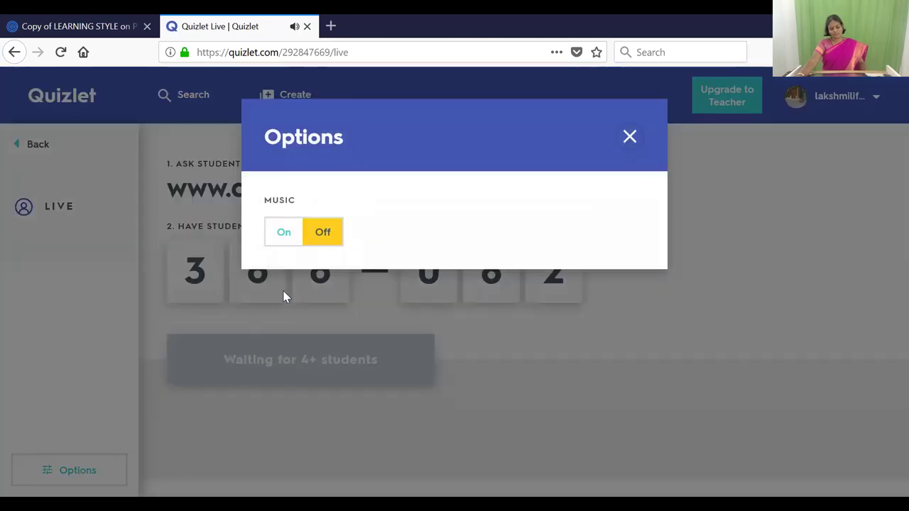
pyautogui.click(629, 138)
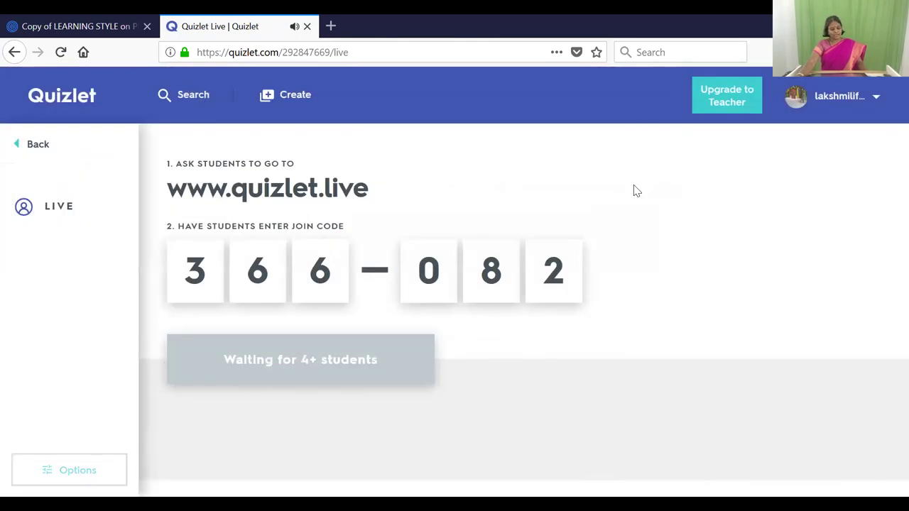
pyautogui.click(79, 99)
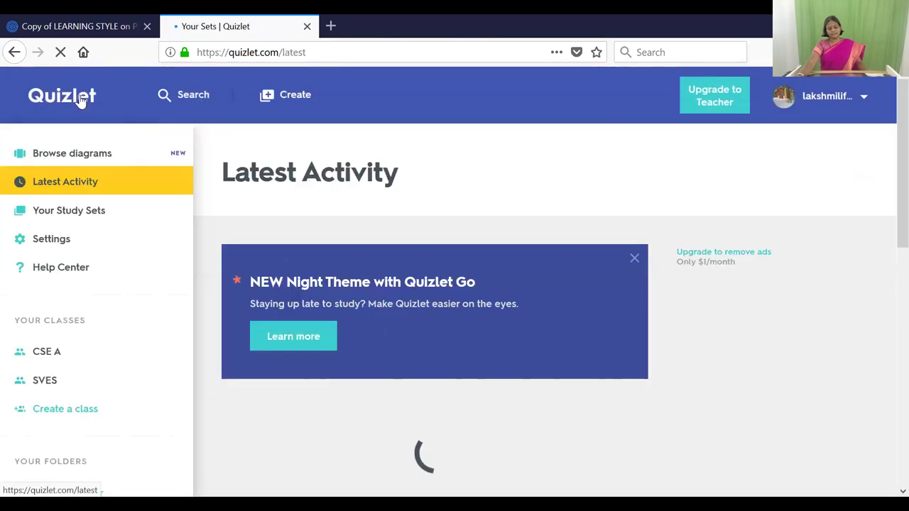
pyautogui.scroll(-2, 339, 391)
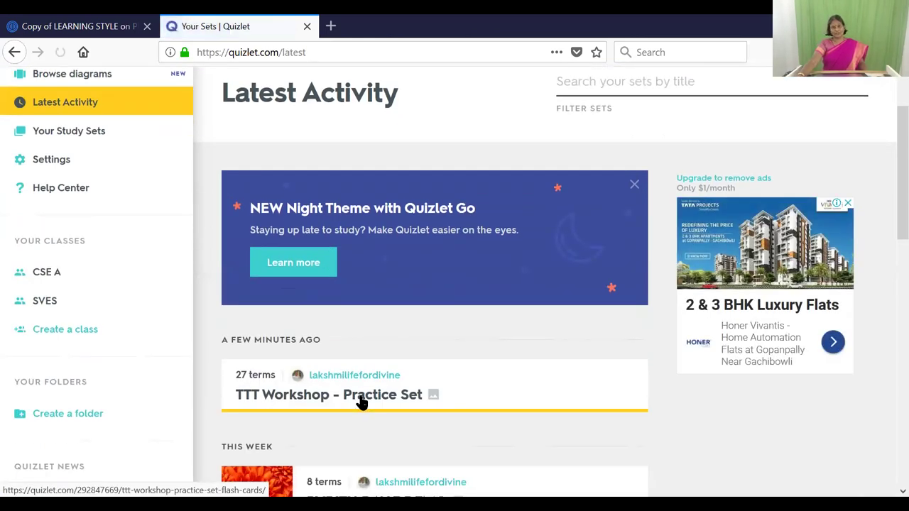
pyautogui.scroll(2, 330, 419)
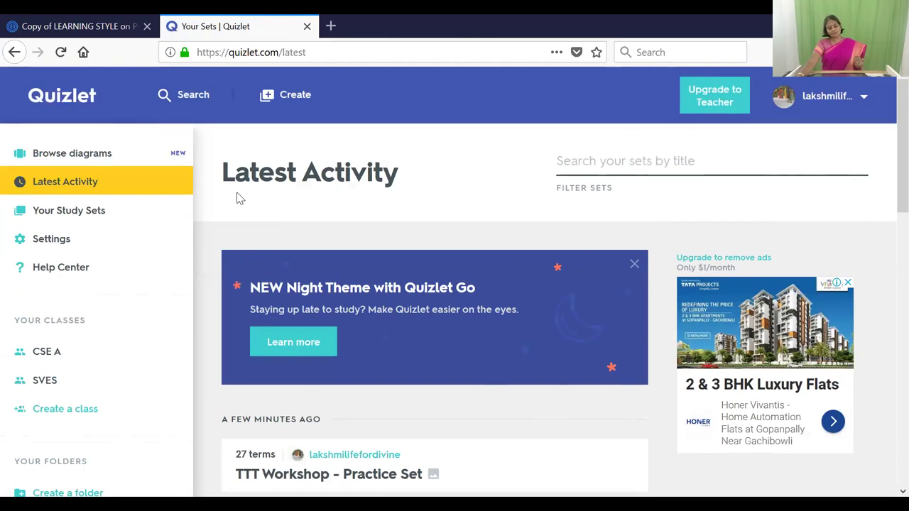
# Browse the interactive diagram showcase and look through its subject categories from Popular down to English Language Learning
pyautogui.click(86, 159)
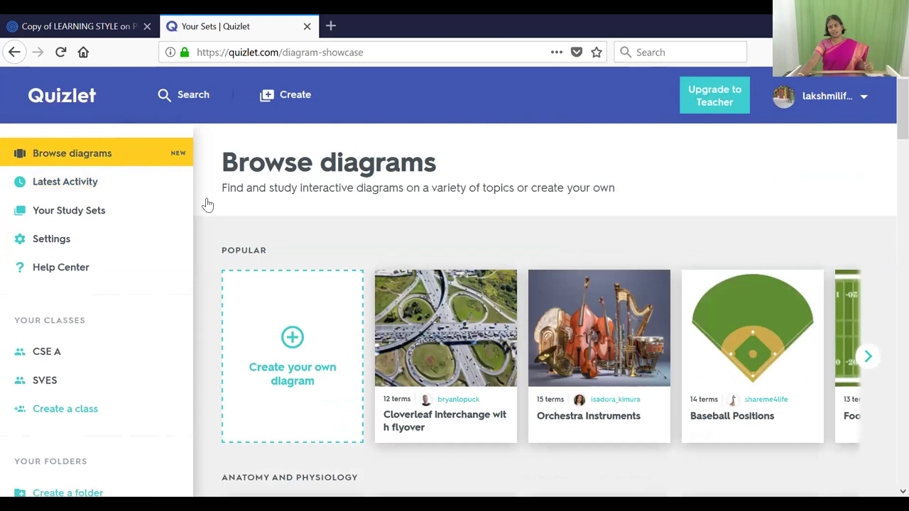
pyautogui.scroll(-3, 504, 401)
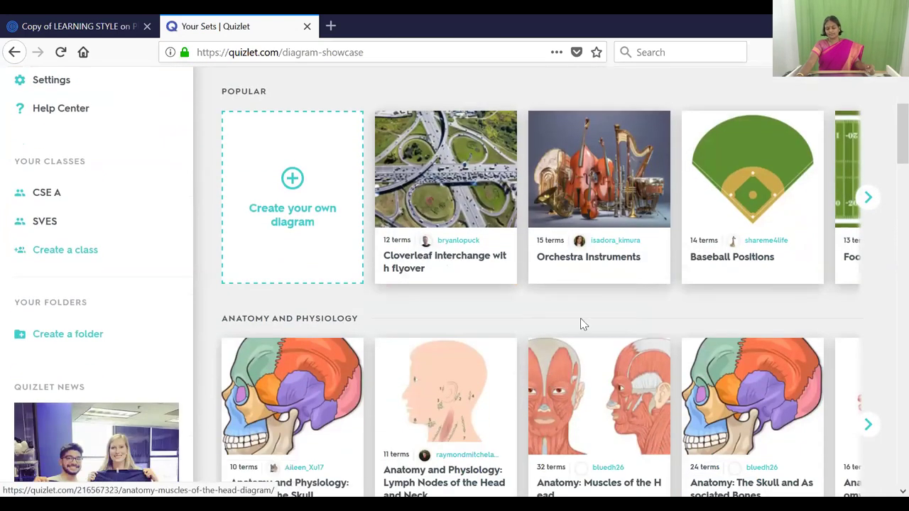
pyautogui.scroll(-6, 586, 318)
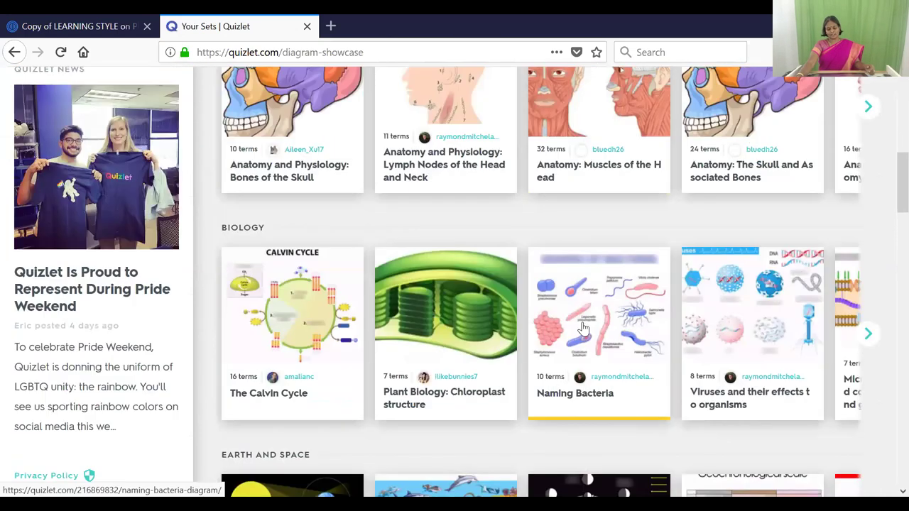
pyautogui.scroll(-3, 582, 328)
pyautogui.scroll(-3, 582, 327)
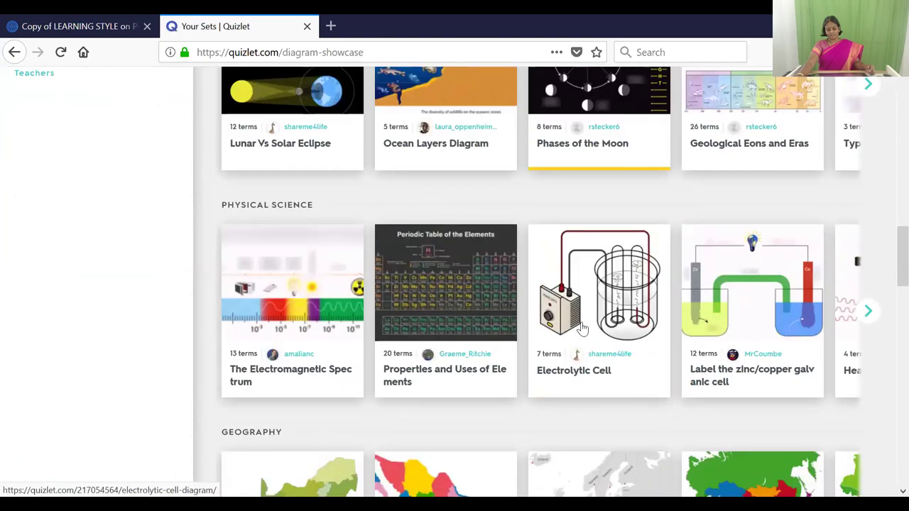
pyautogui.scroll(-4, 582, 328)
pyautogui.scroll(-3, 582, 328)
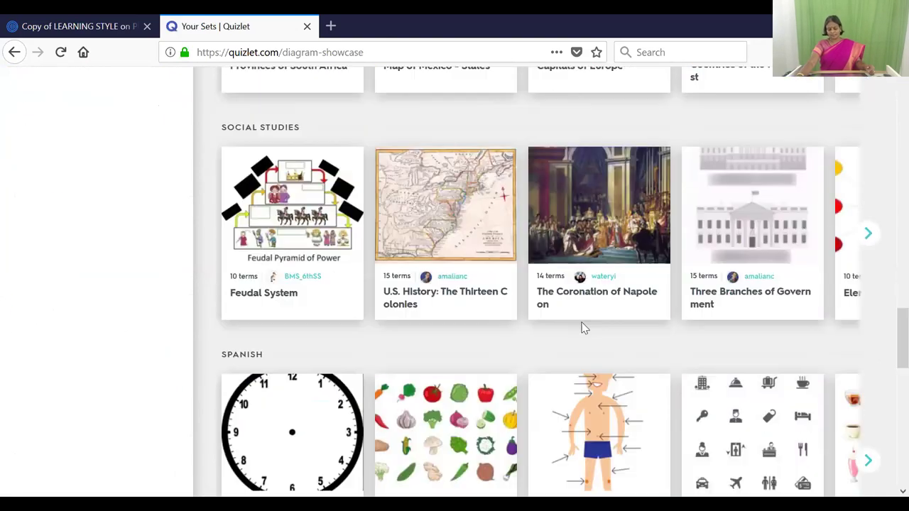
pyautogui.scroll(-4, 560, 305)
pyautogui.scroll(-4, 560, 319)
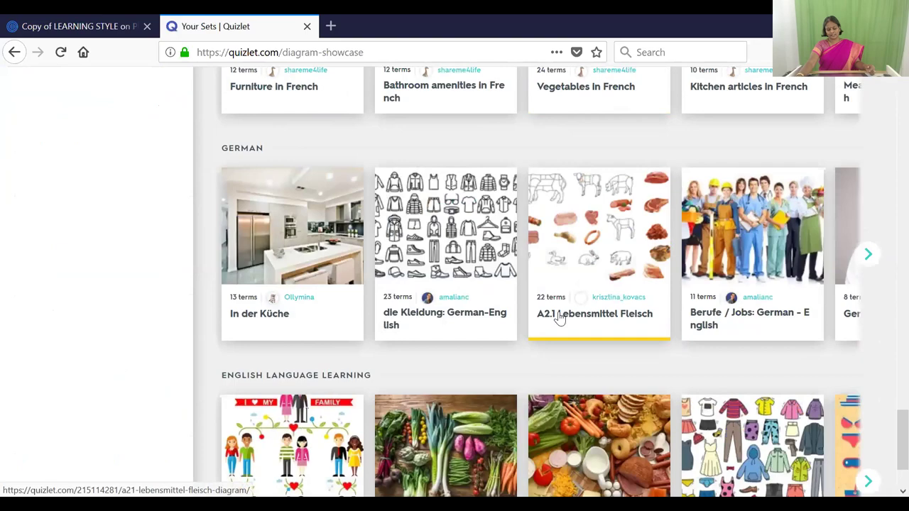
pyautogui.scroll(-1, 560, 319)
pyautogui.scroll(15, 561, 315)
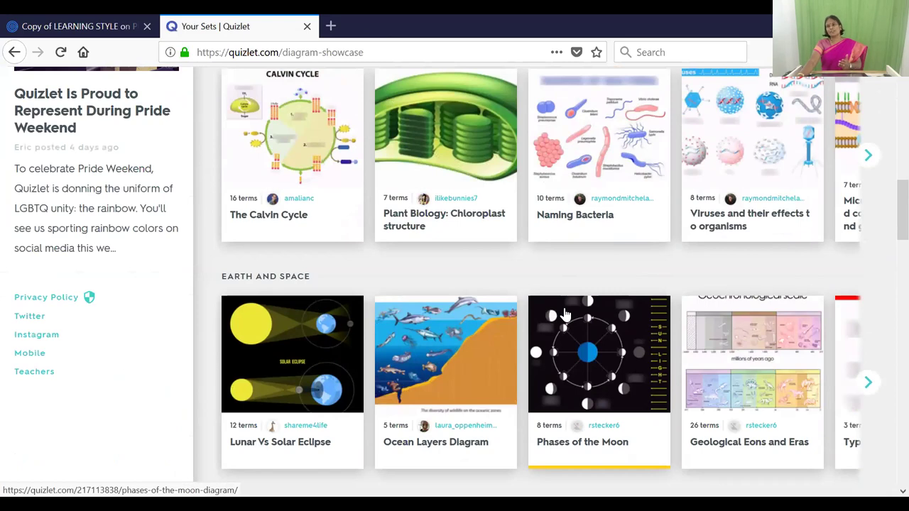
pyautogui.scroll(10, 564, 315)
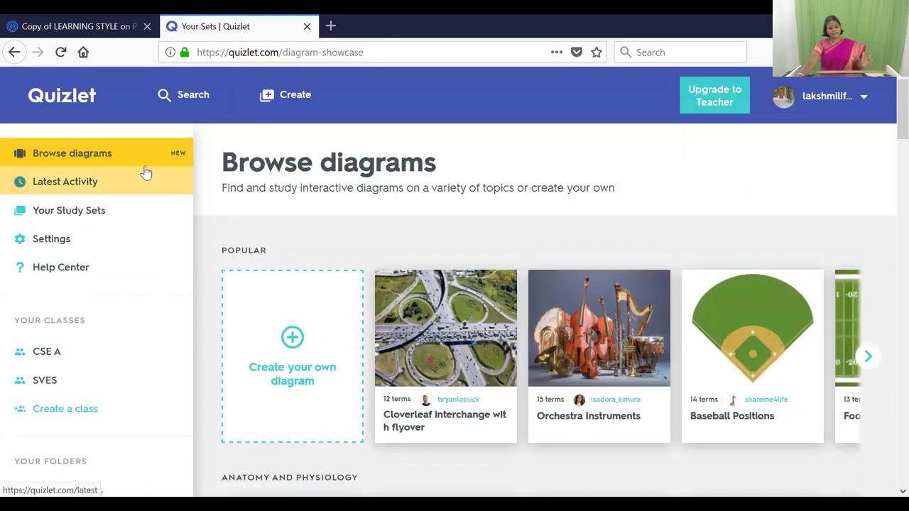
pyautogui.click(43, 213)
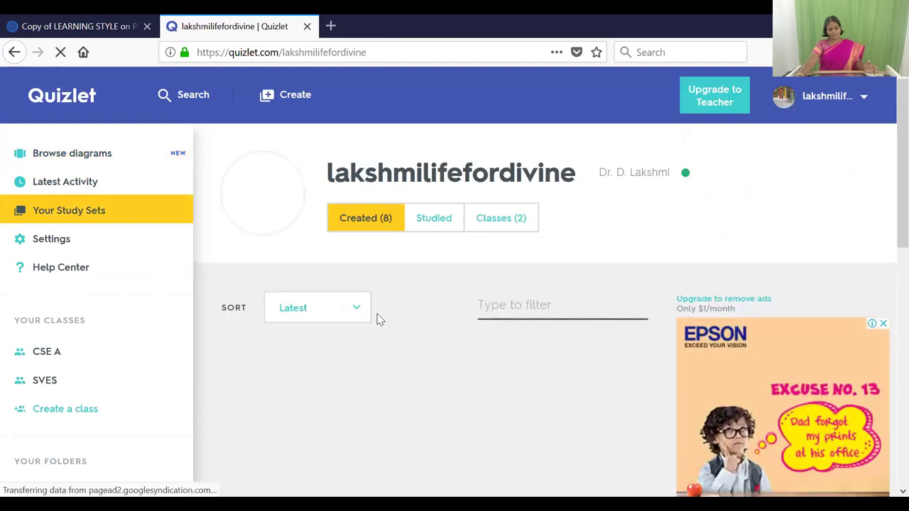
pyautogui.scroll(-5, 376, 318)
pyautogui.scroll(5, 376, 319)
pyautogui.scroll(-1, 53, 150)
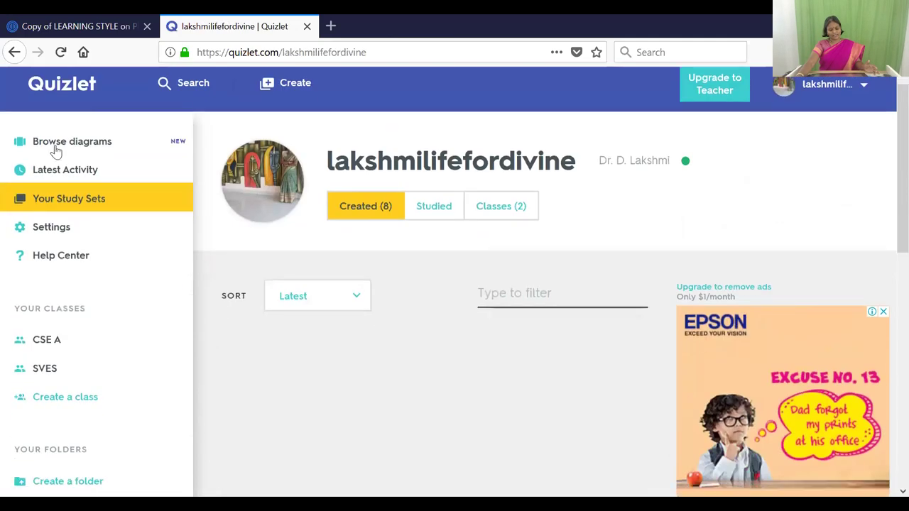
pyautogui.click(15, 52)
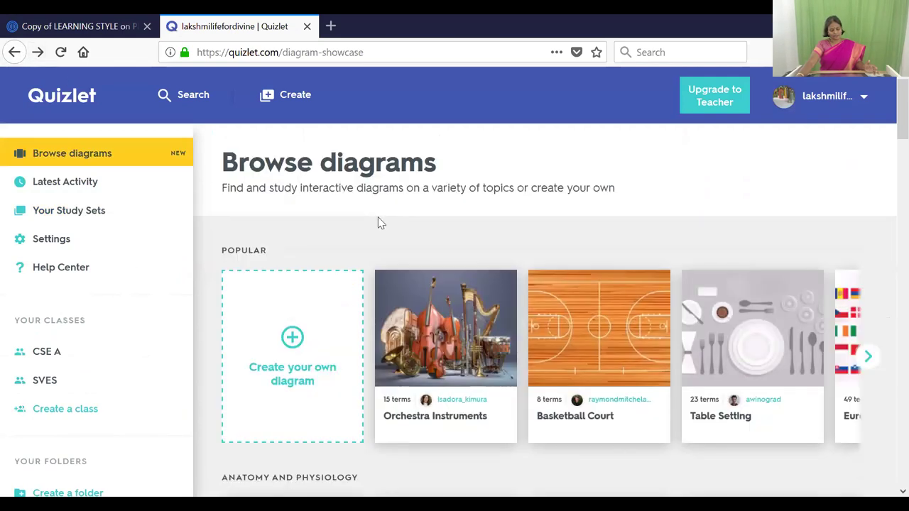
# Open the Geography set from the created study sets and look through its terms and study modes
pyautogui.click(47, 213)
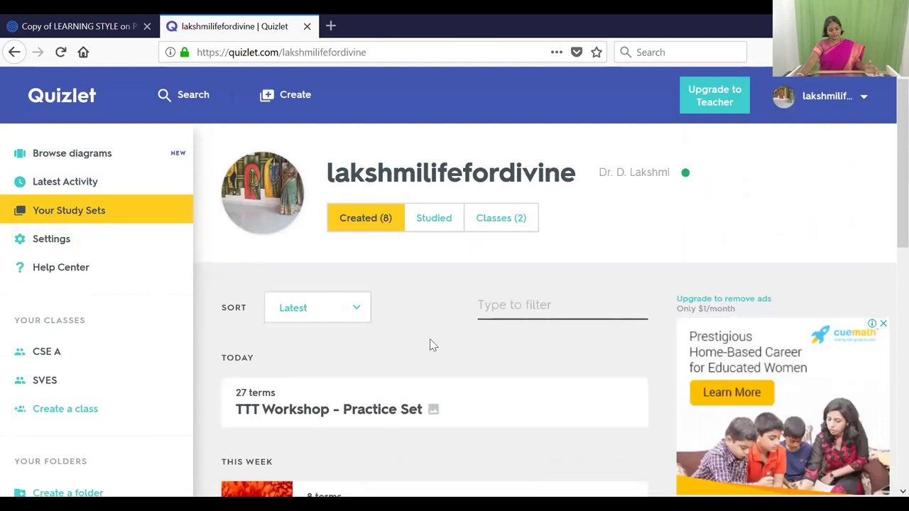
pyautogui.scroll(-8, 429, 345)
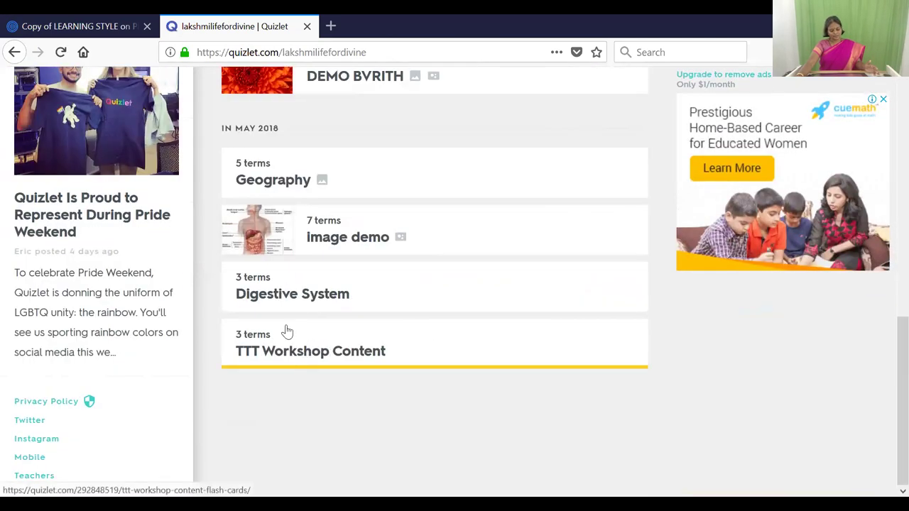
pyautogui.scroll(2, 371, 264)
pyautogui.click(250, 262)
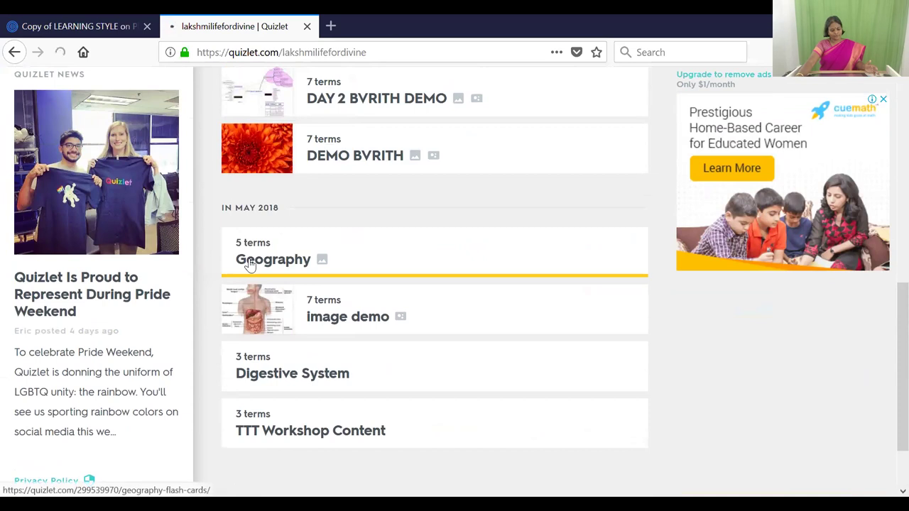
pyautogui.scroll(-6, 390, 298)
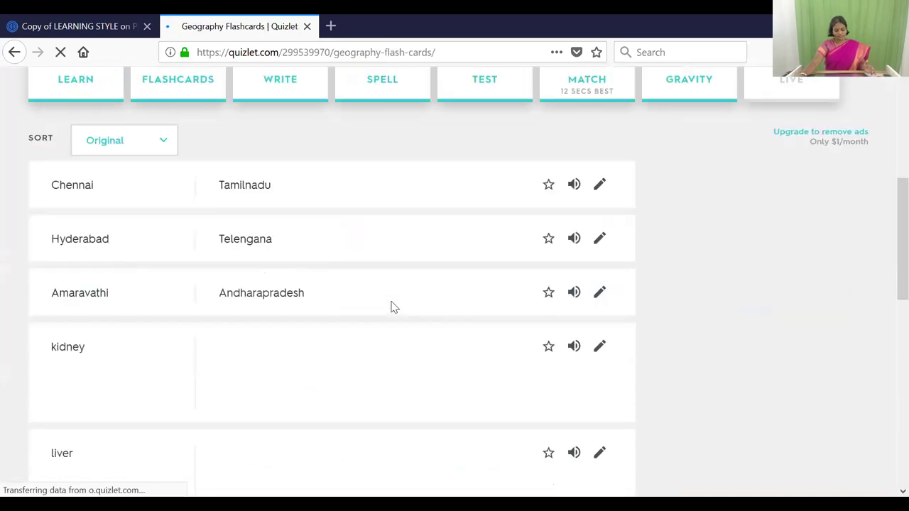
pyautogui.scroll(-5, 345, 320)
pyautogui.scroll(9, 345, 320)
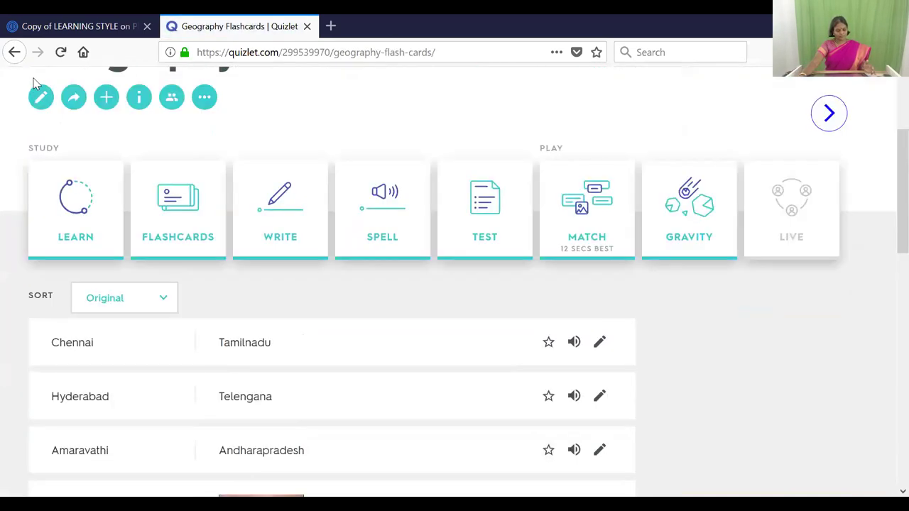
# Return to the latest activity and open the India Provinces diagram set to view its map
pyautogui.click(21, 55)
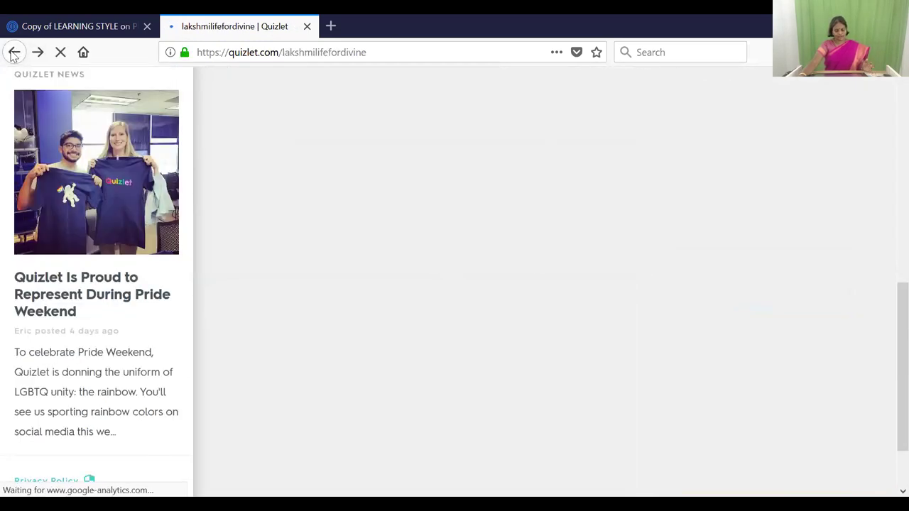
pyautogui.click(13, 55)
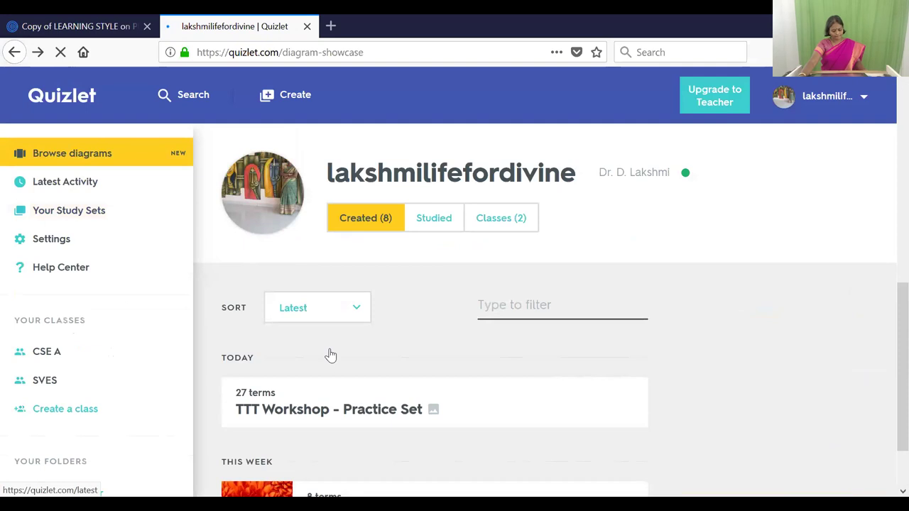
pyautogui.scroll(-5, 331, 351)
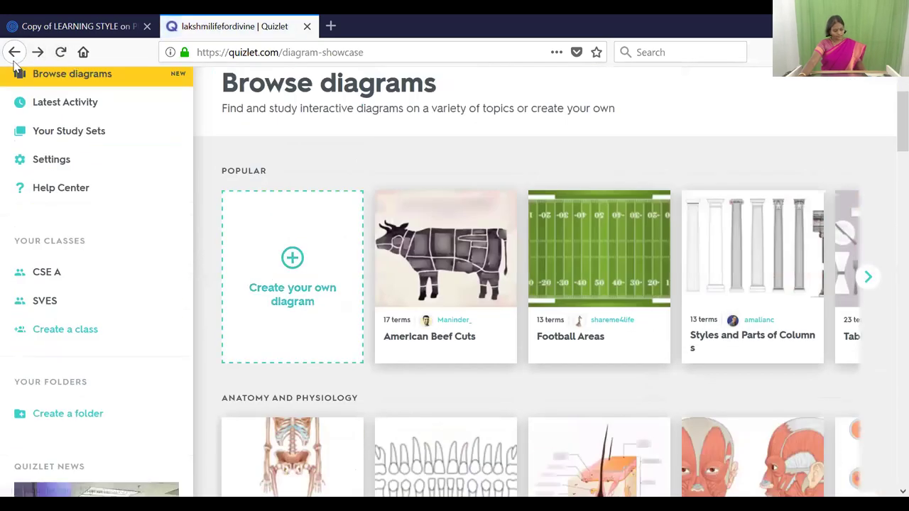
pyautogui.click(14, 55)
pyautogui.scroll(-3, 304, 270)
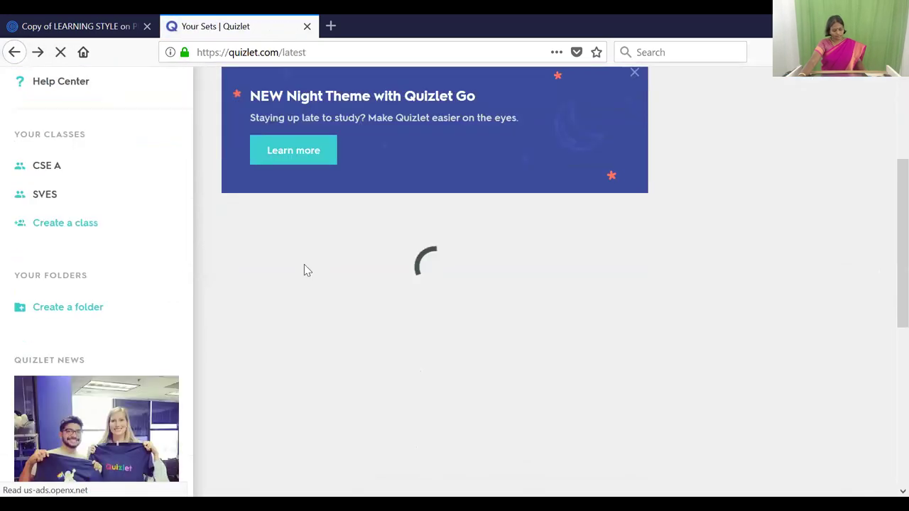
pyautogui.scroll(-3, 304, 269)
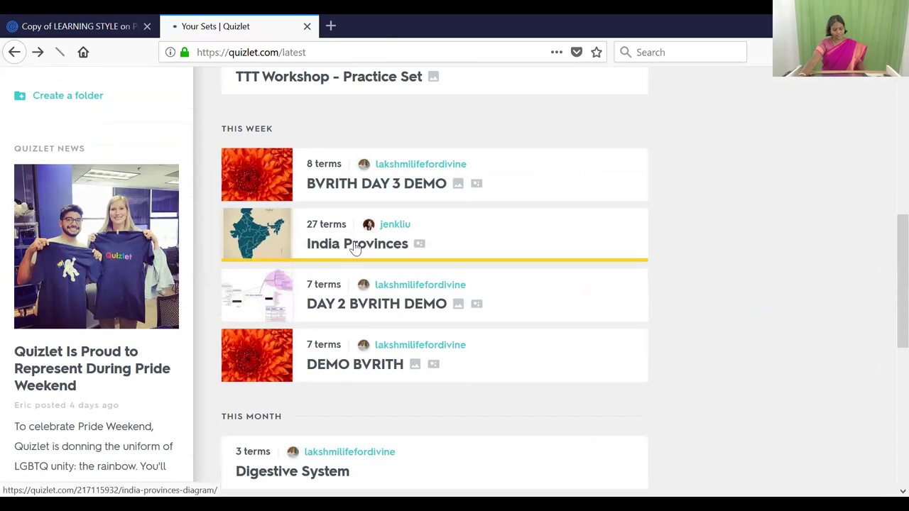
pyautogui.click(355, 245)
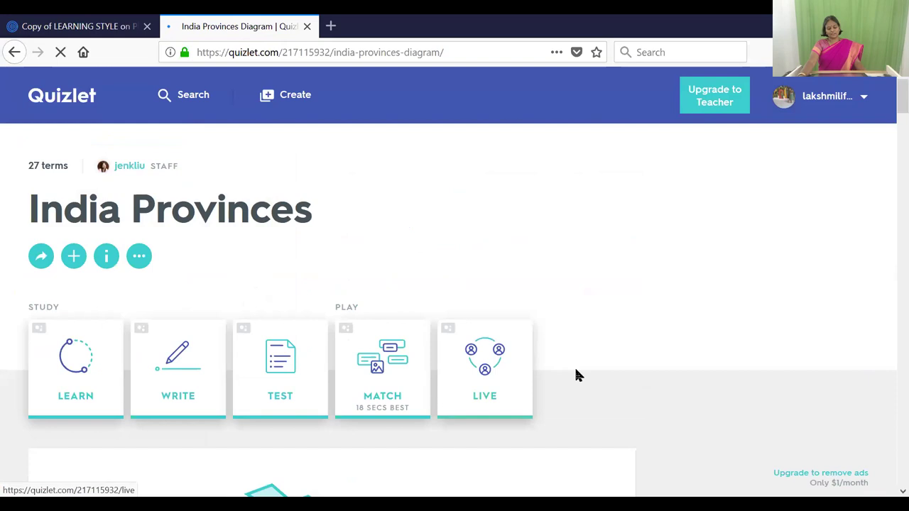
pyautogui.scroll(-3, 575, 375)
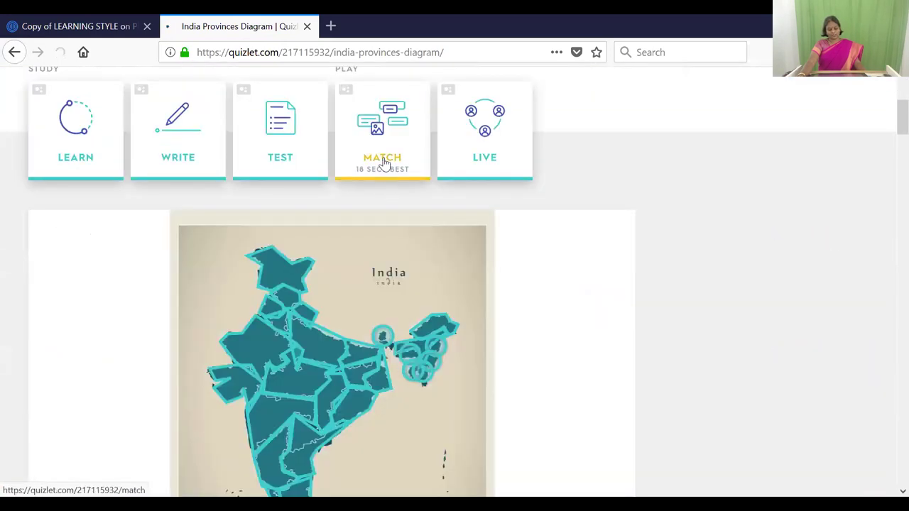
# Start the Match game for India Provinces and match Andhra Pradesh with its region on the map
pyautogui.click(383, 163)
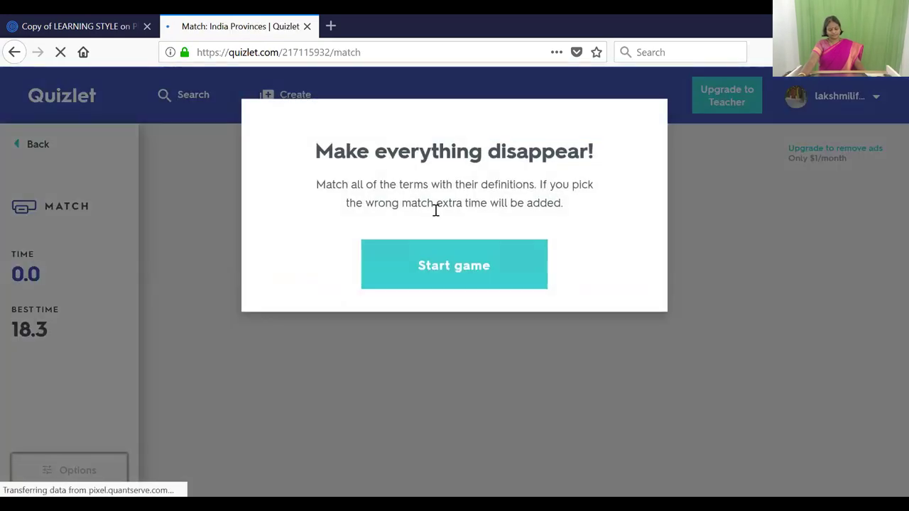
pyautogui.click(430, 265)
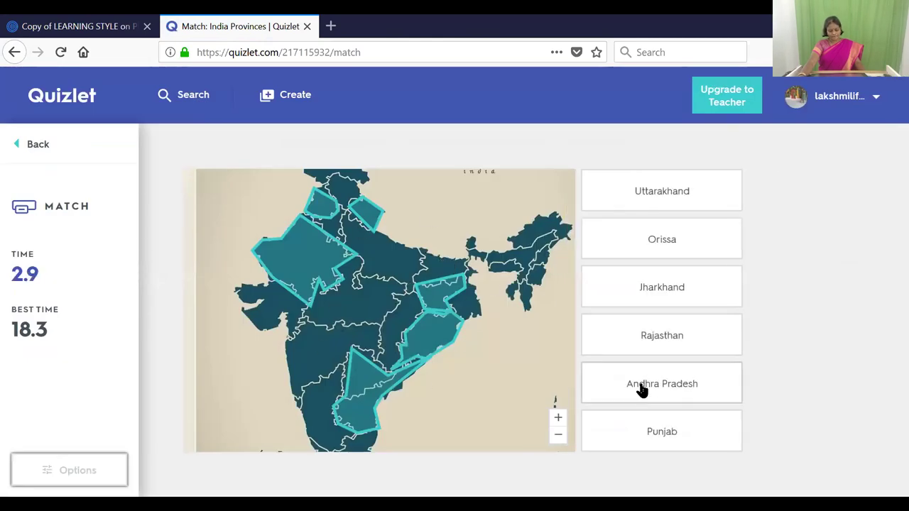
pyautogui.click(641, 389)
pyautogui.click(365, 405)
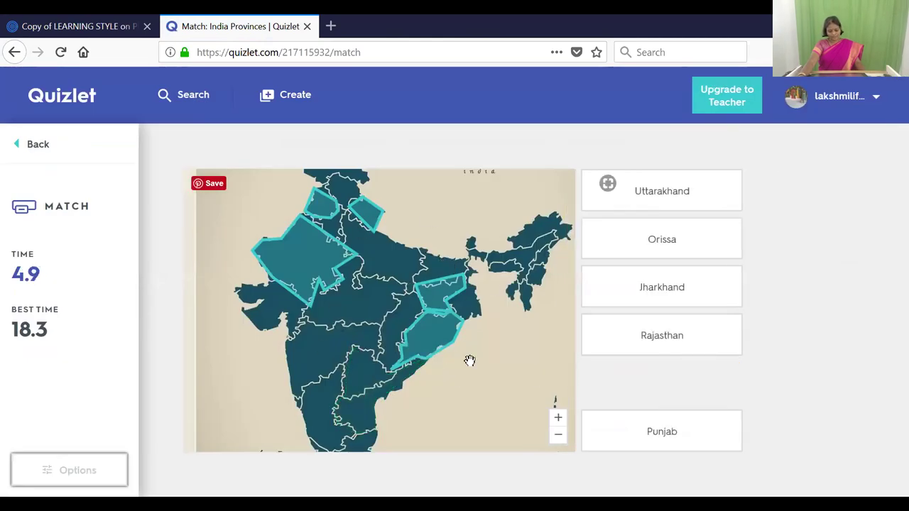
# Try to match Rajasthan with its region on the map, and leave the Match game for the latest activity
pyautogui.click(672, 345)
pyautogui.click(434, 304)
pyautogui.click(433, 337)
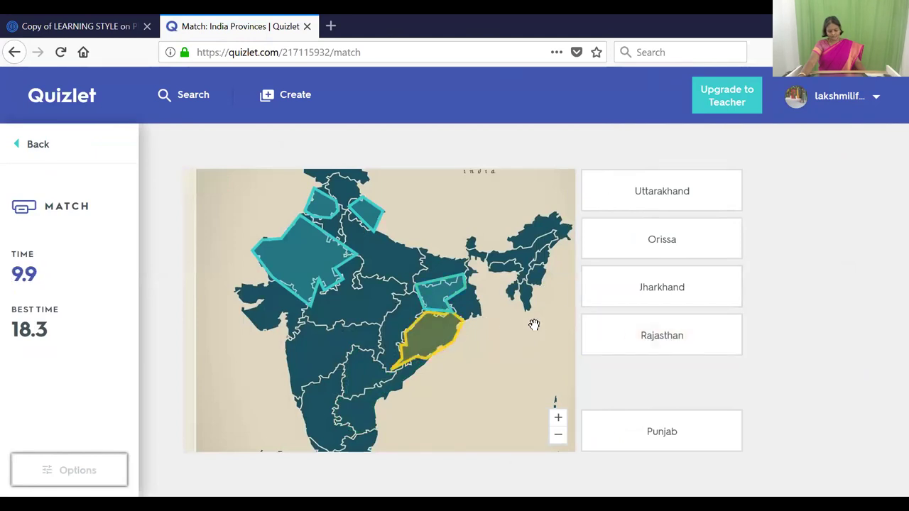
pyautogui.click(648, 334)
pyautogui.click(319, 248)
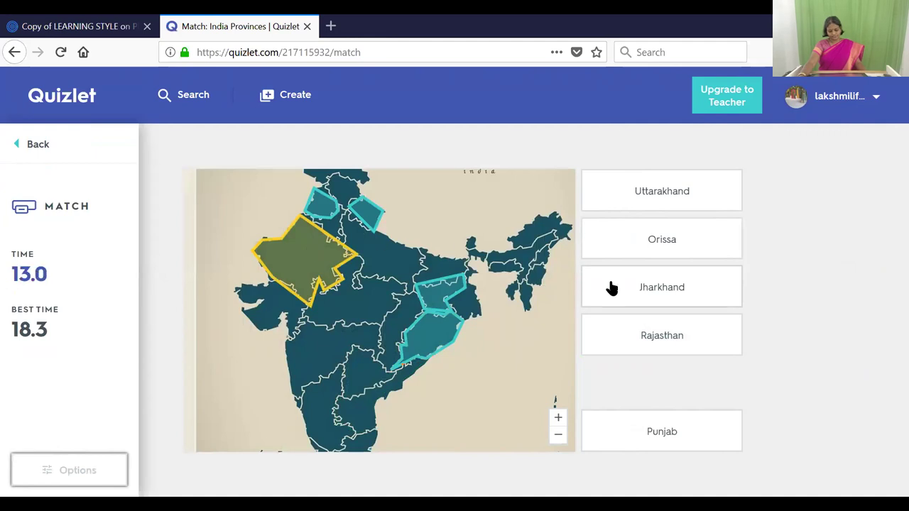
pyautogui.click(532, 197)
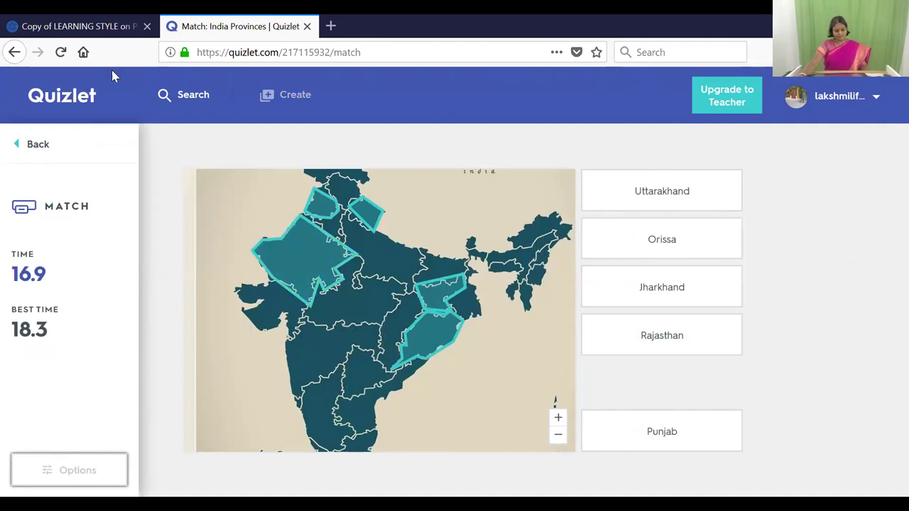
pyautogui.click(41, 103)
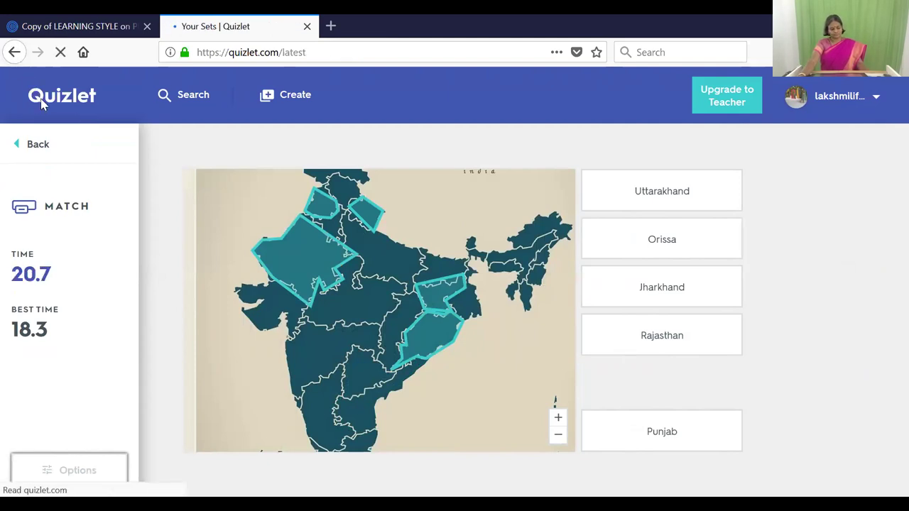